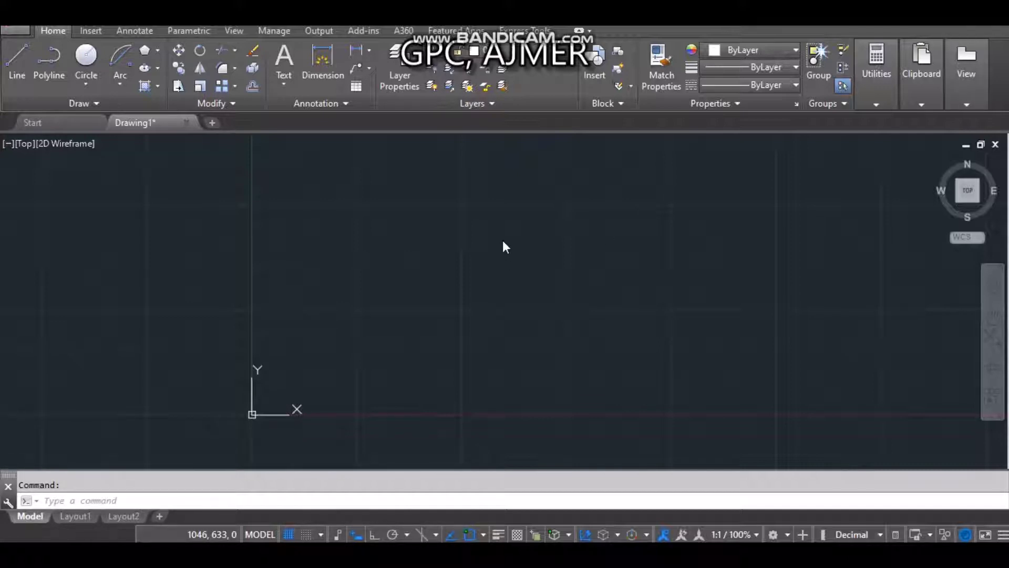
- Pan the view and browse the arc methods list without drawing anything
scroll(502, 247, "down", 5)
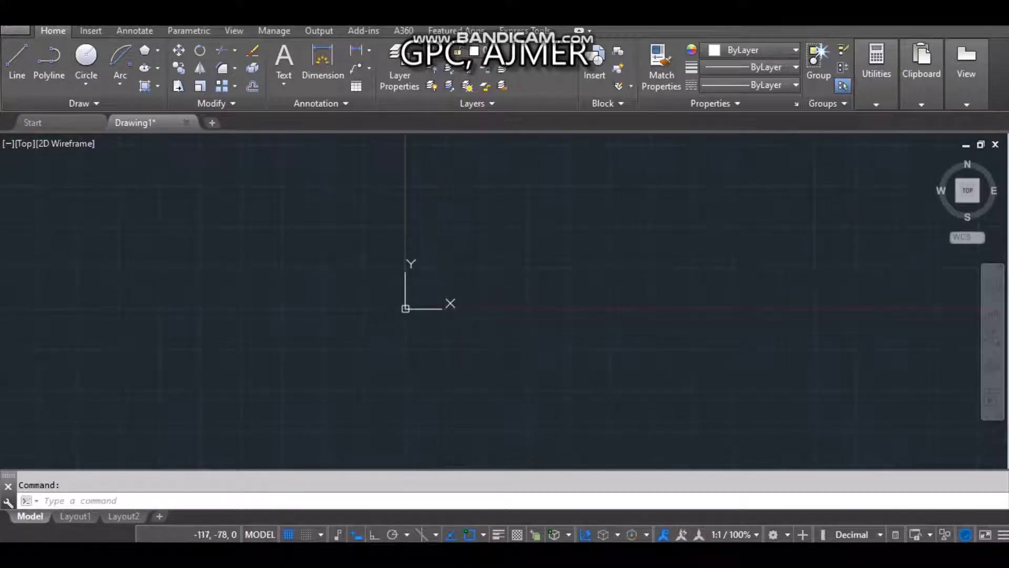
middle_click_drag(584, 219, 469, 316)
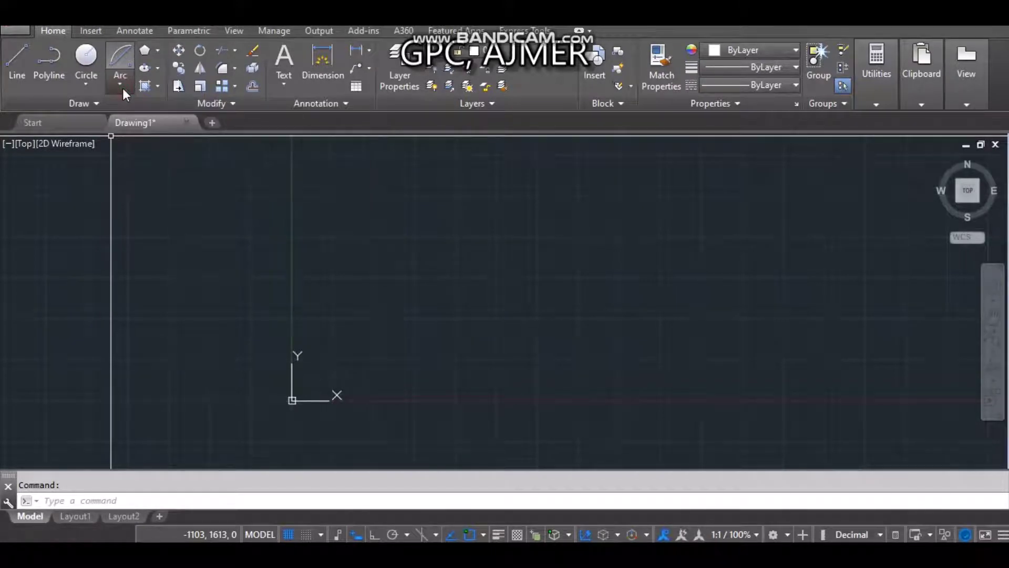
left_click(122, 88)
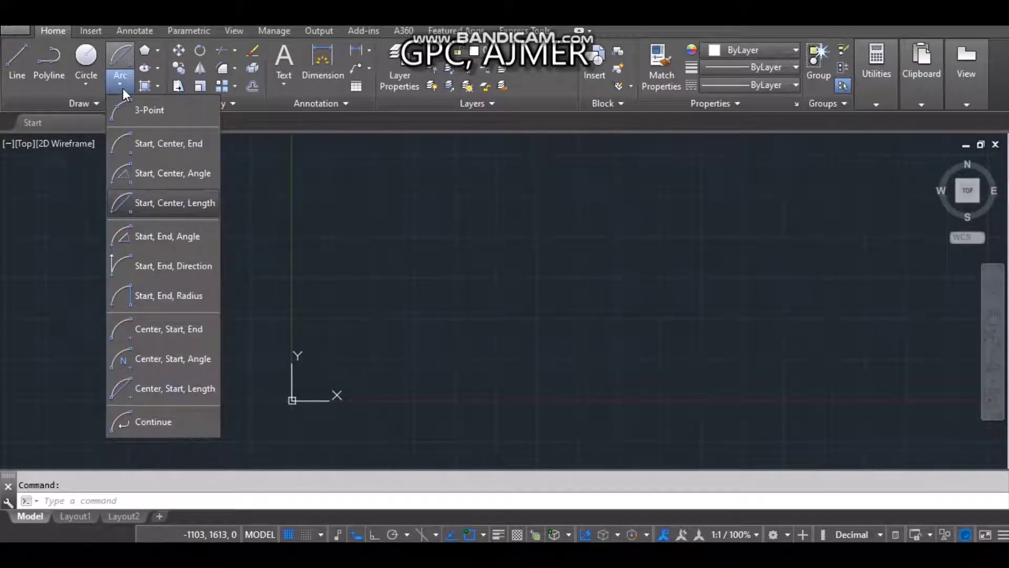
left_click(274, 173)
type("a")
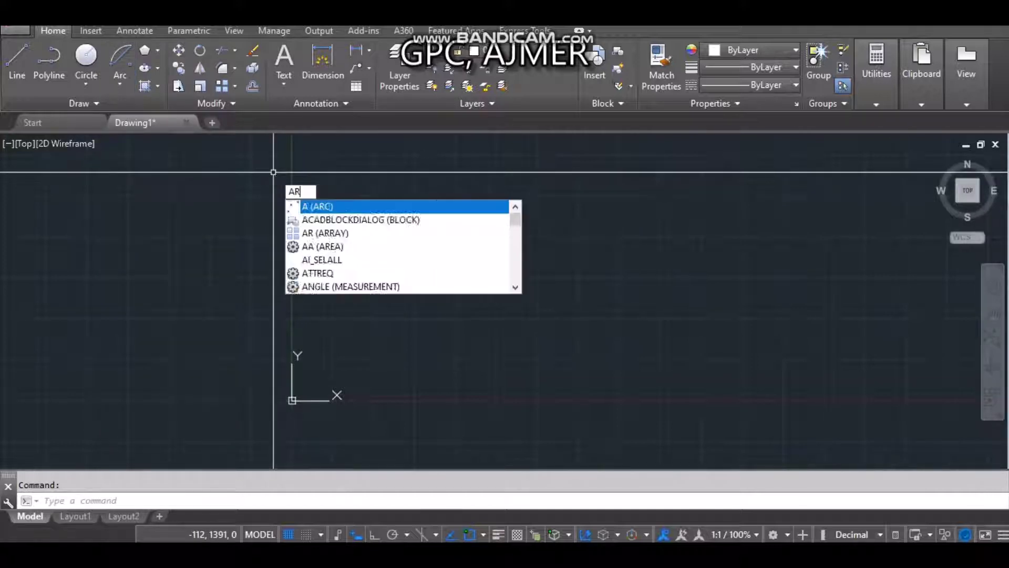
type("r")
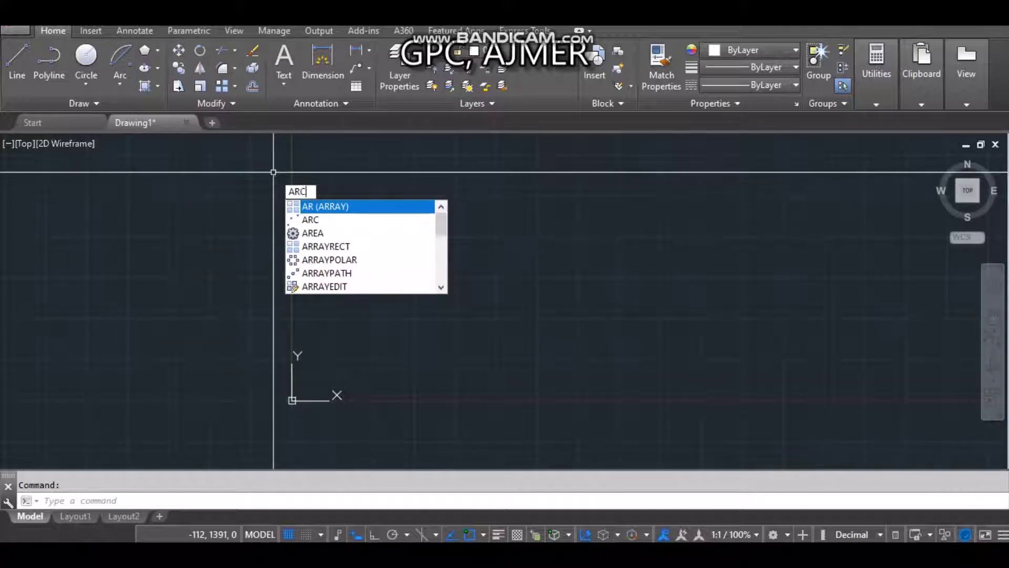
type("c")
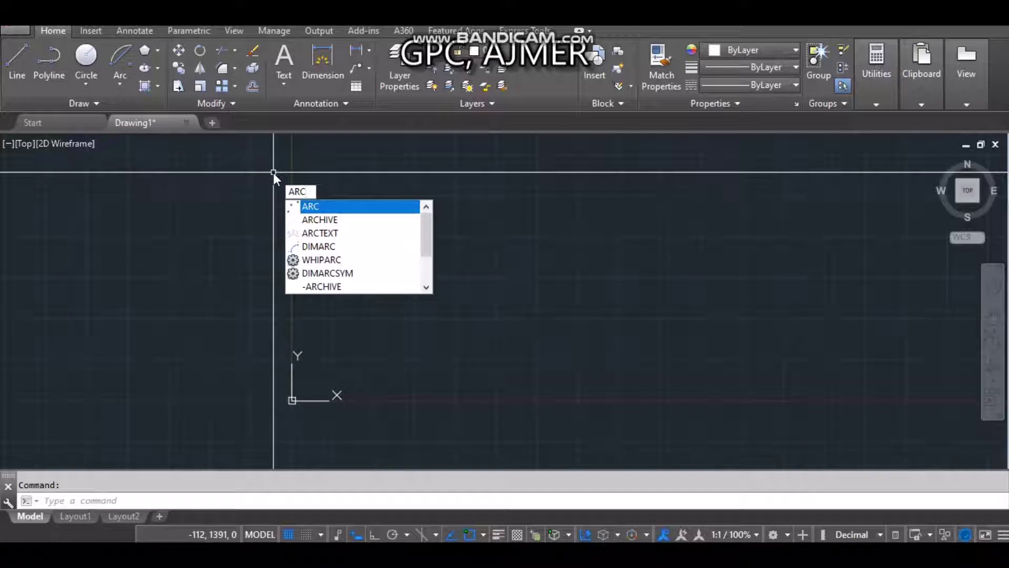
key("Return")
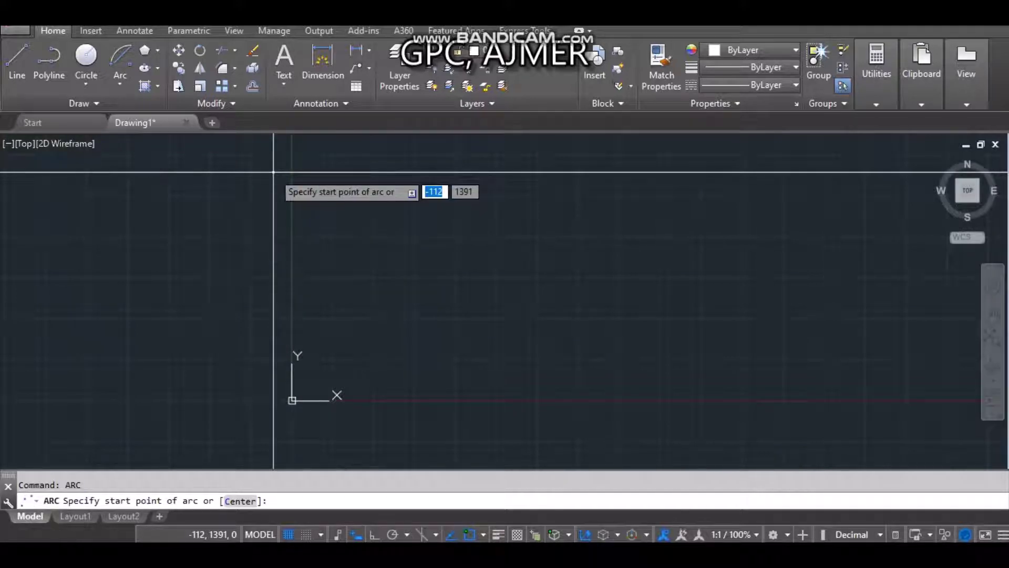
key("Escape")
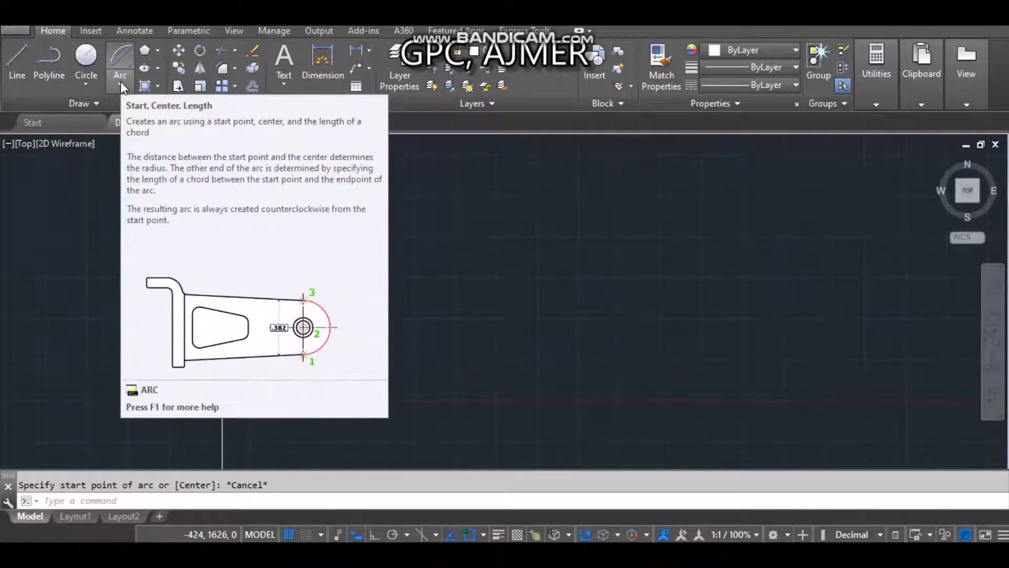
mouse_move(120, 74)
left_click(125, 87)
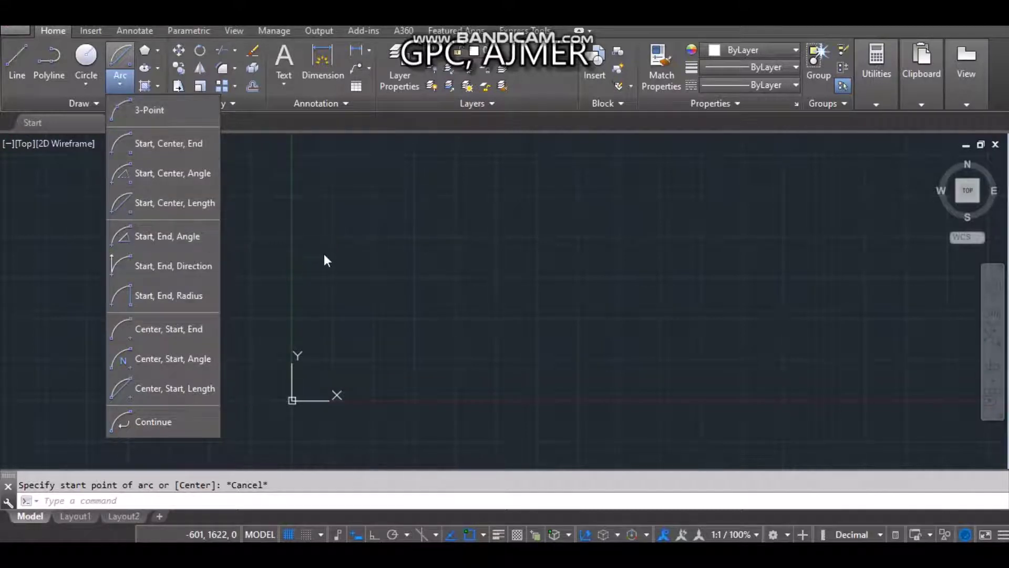
left_click(324, 253)
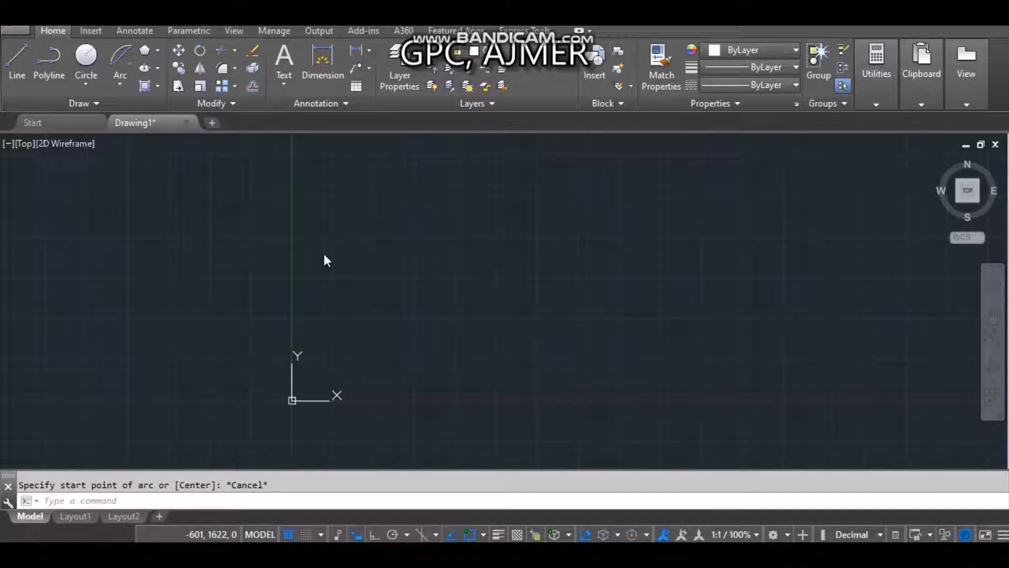
- Draw a three-sided inscribed polygon (triangle) from a centre point and radius
left_click(158, 50)
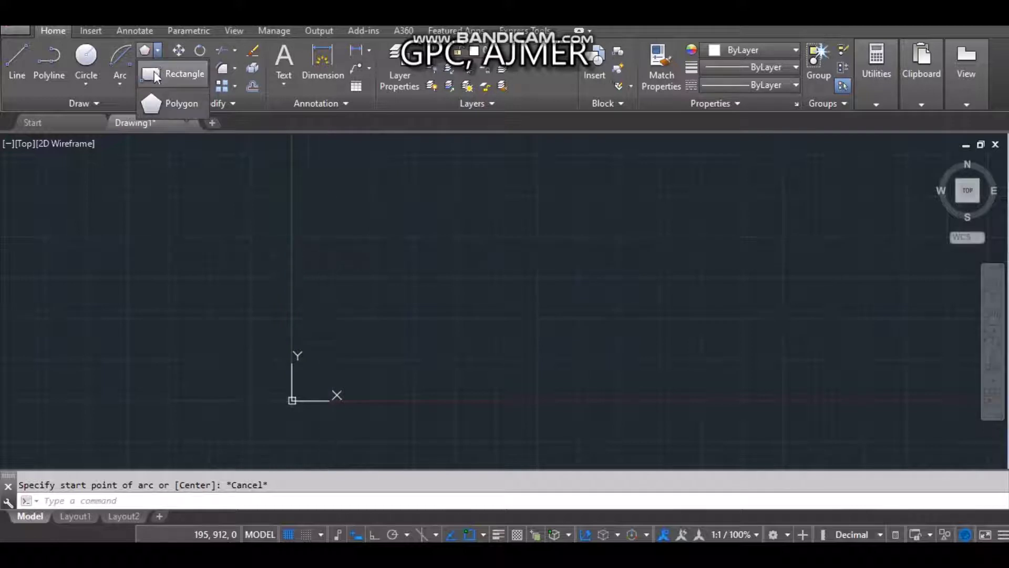
left_click(172, 106)
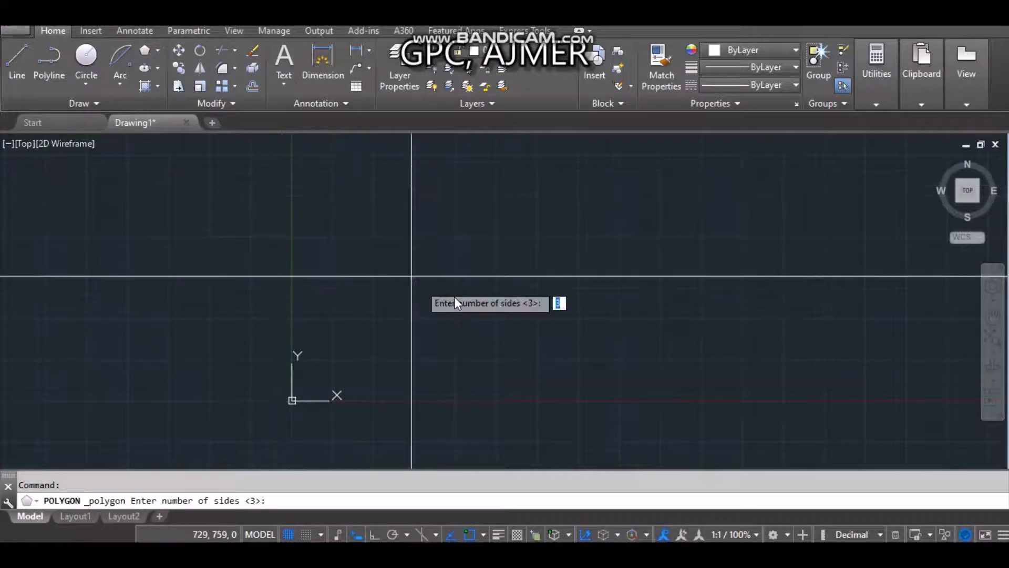
key("Return")
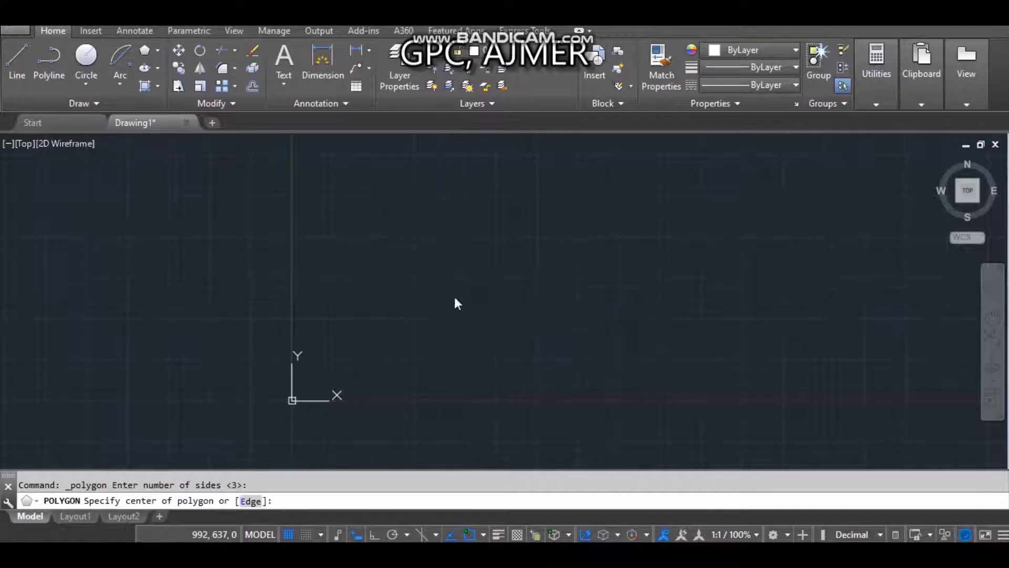
left_click(455, 296)
left_click(494, 333)
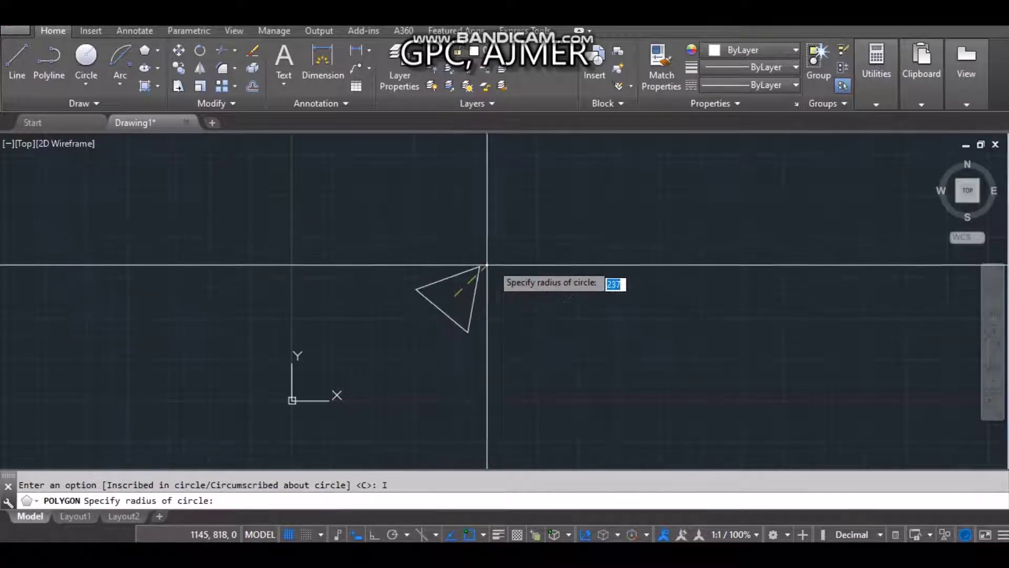
left_click(462, 238)
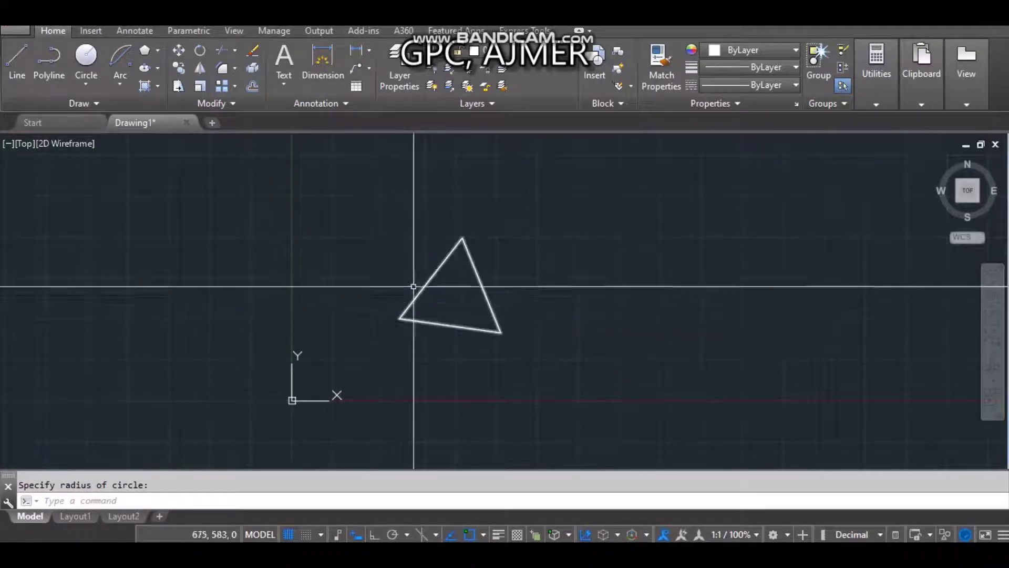
- Draw a 3-point arc through the triangle's left, top and lower-right corners
left_click(116, 81)
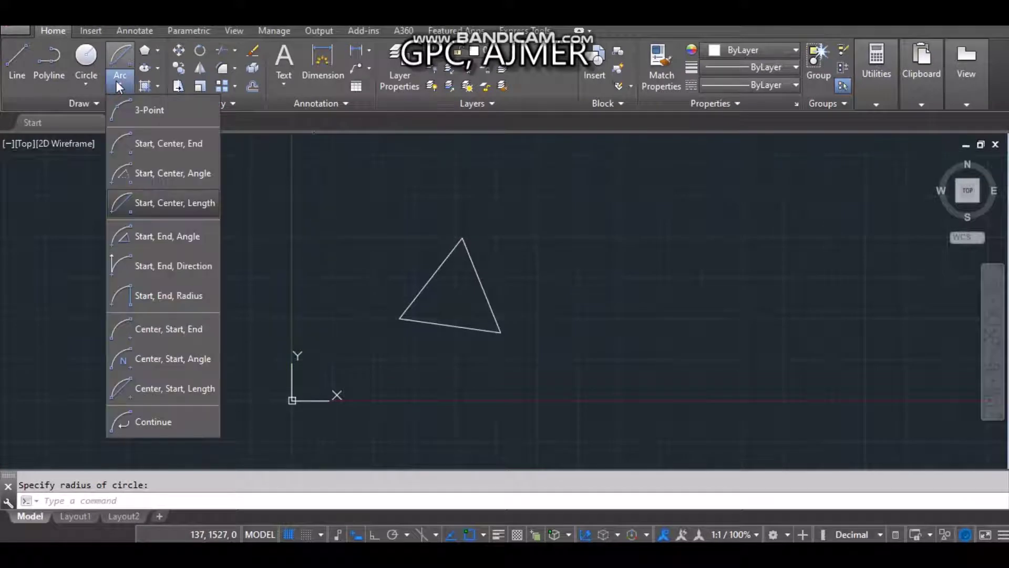
left_click(148, 109)
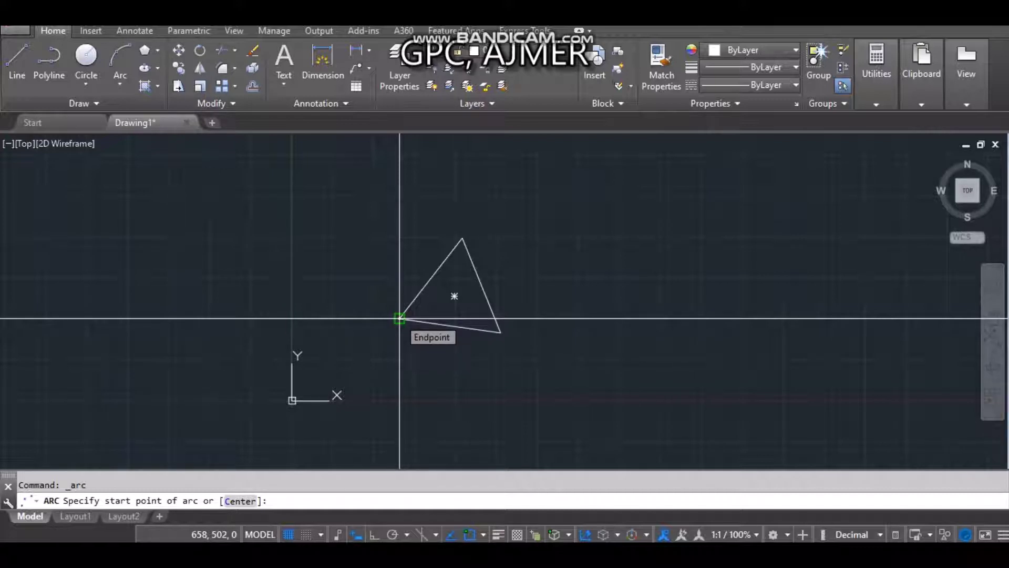
key("F3")
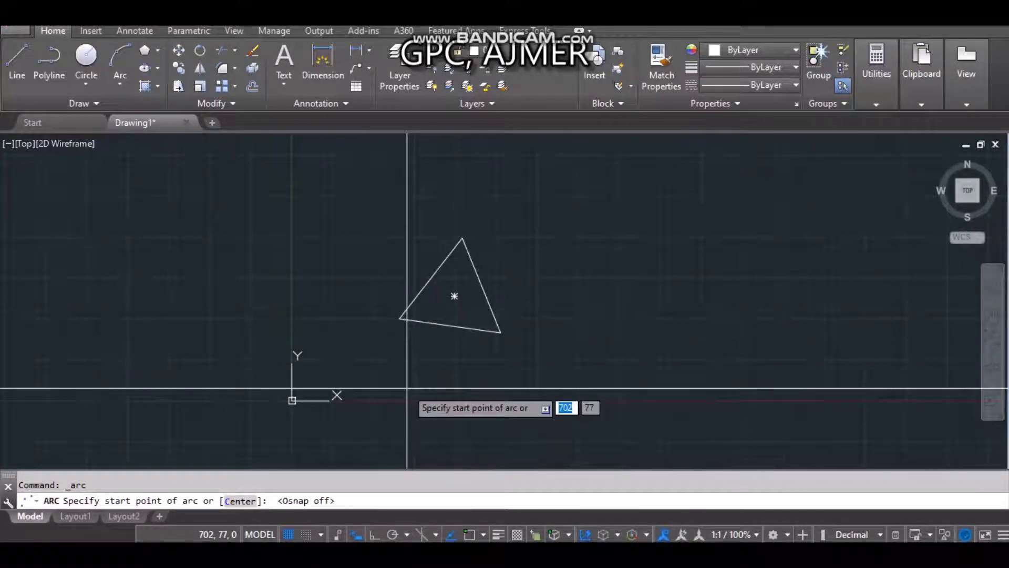
key("F3")
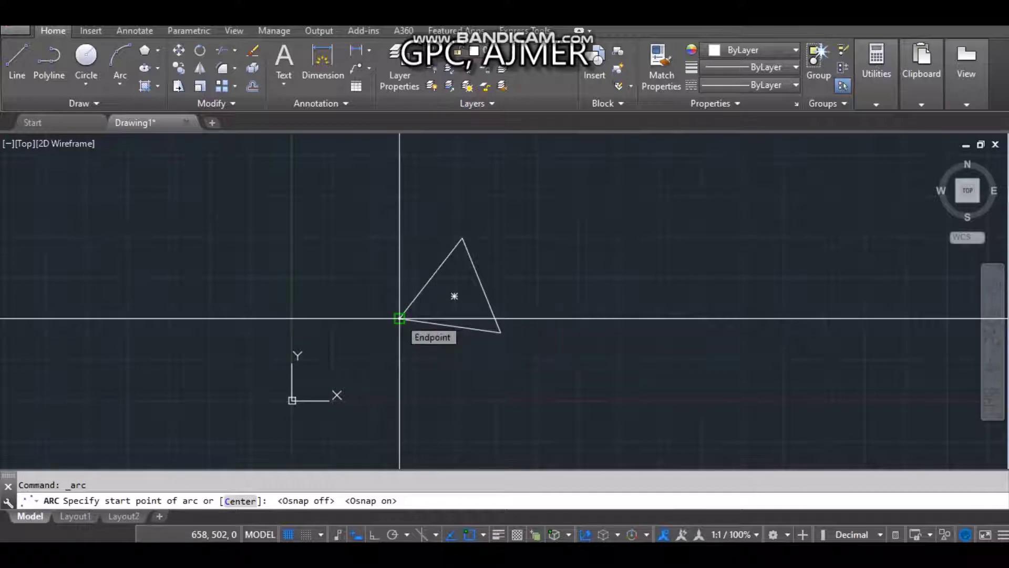
left_click(399, 318)
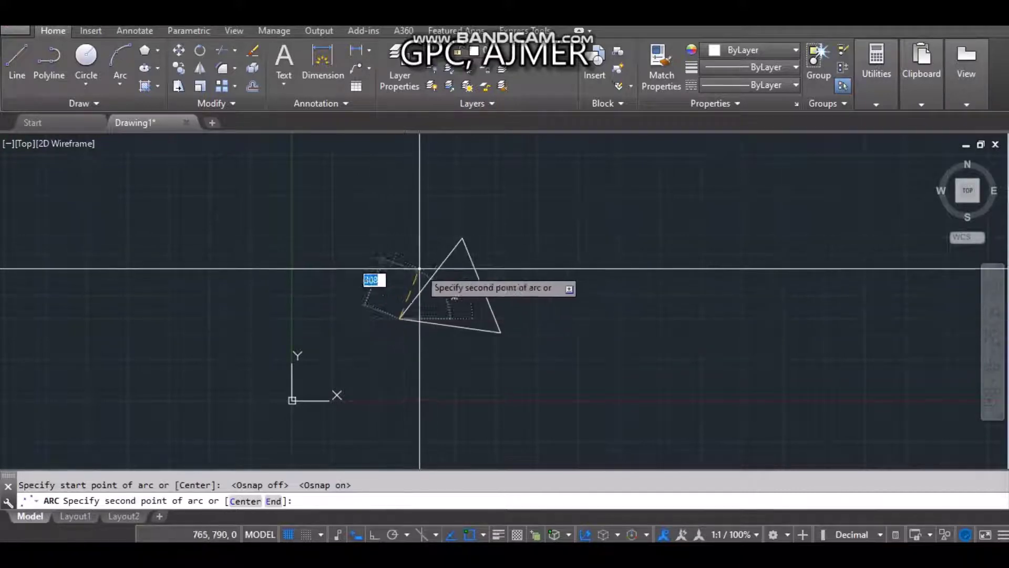
left_click(463, 237)
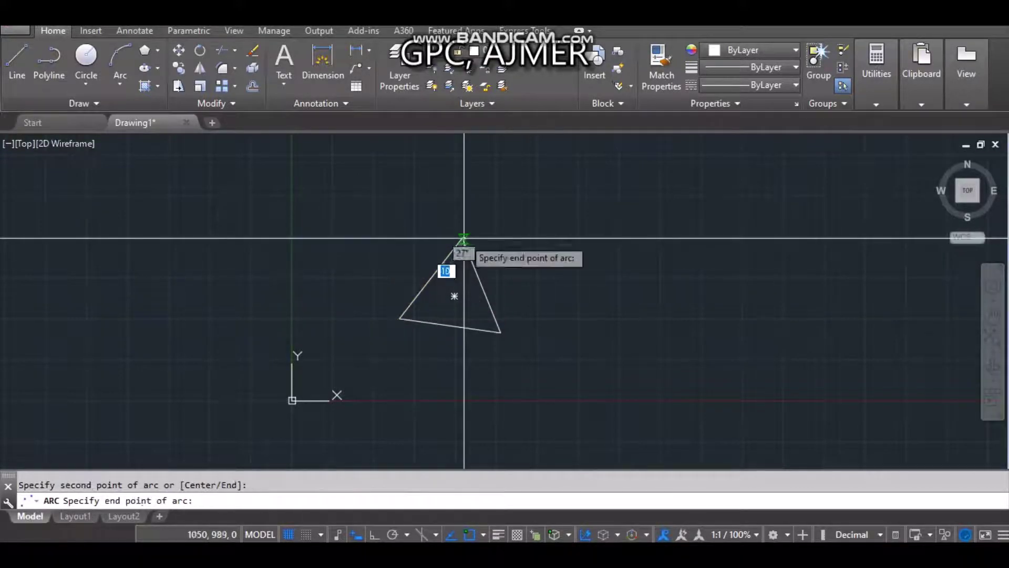
left_click(502, 332)
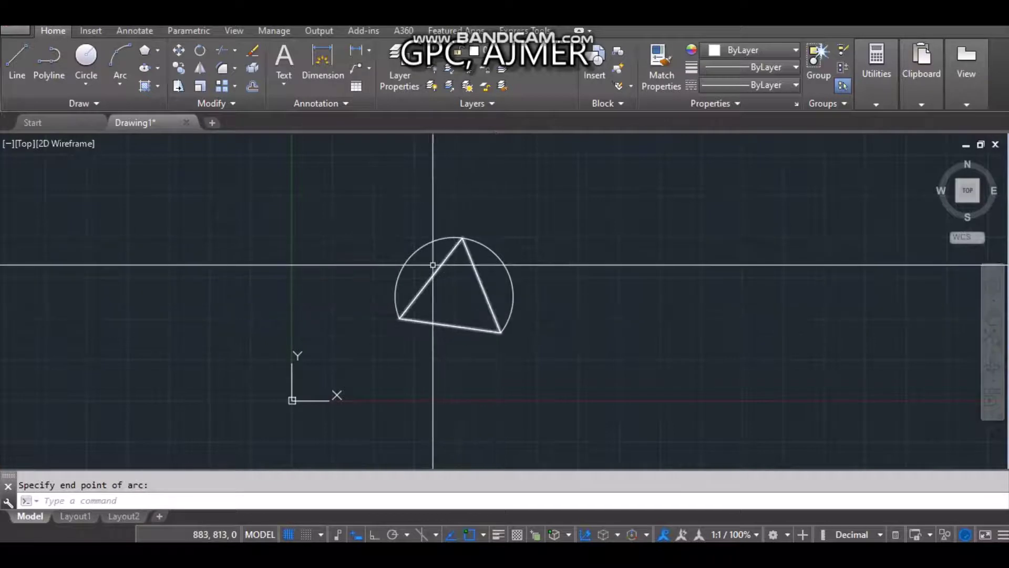
- Draw a 250-unit horizontal line and a 250-unit vertical line with Ortho, right of the arc
left_click(123, 85)
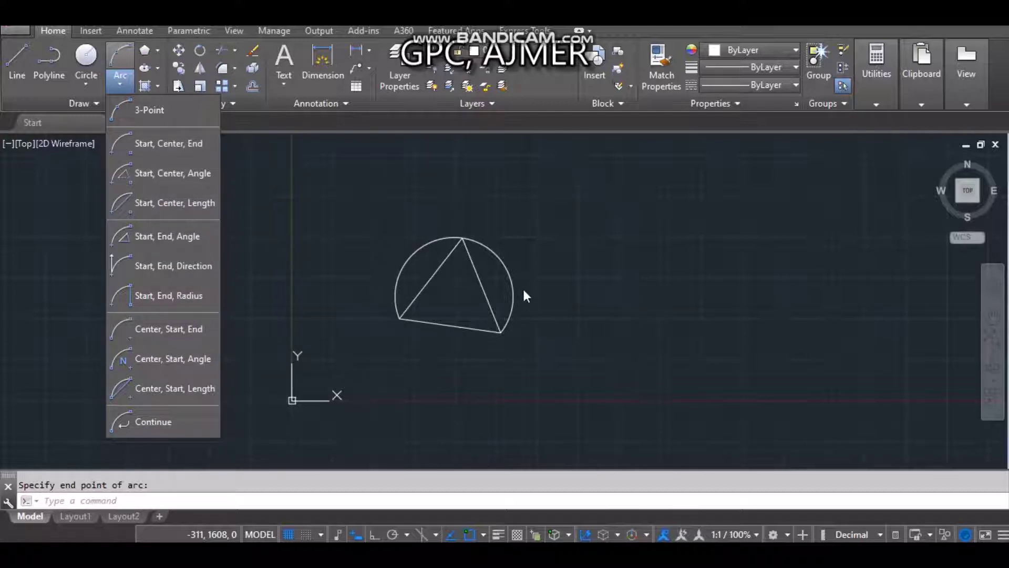
left_click(523, 287)
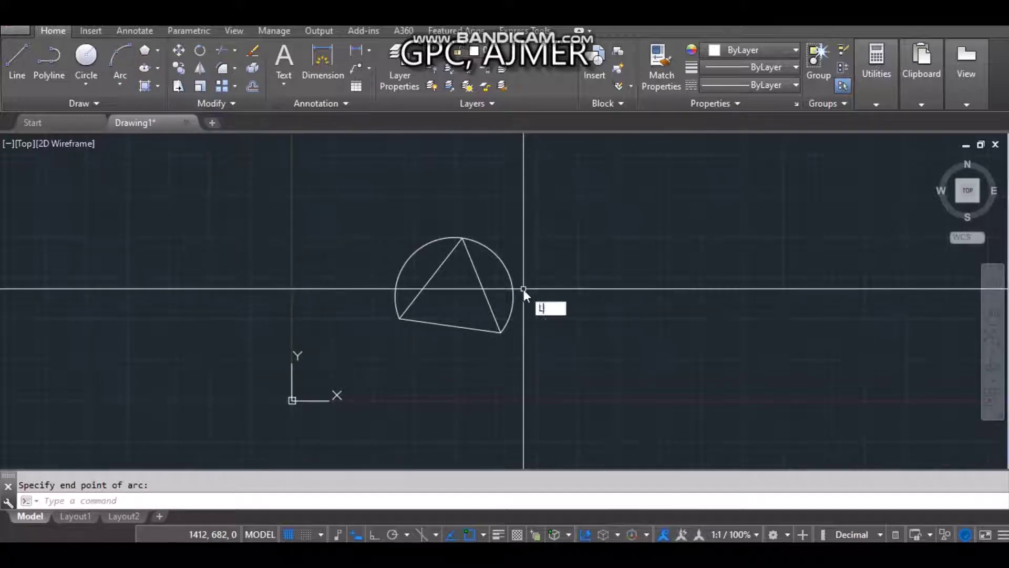
key("Return")
left_click(636, 271)
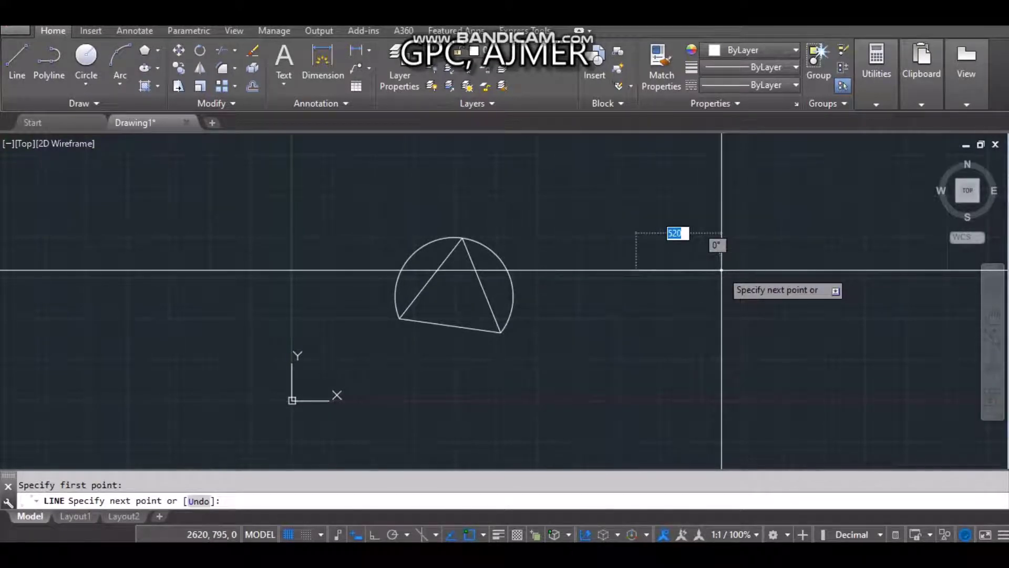
type("250")
key("Return")
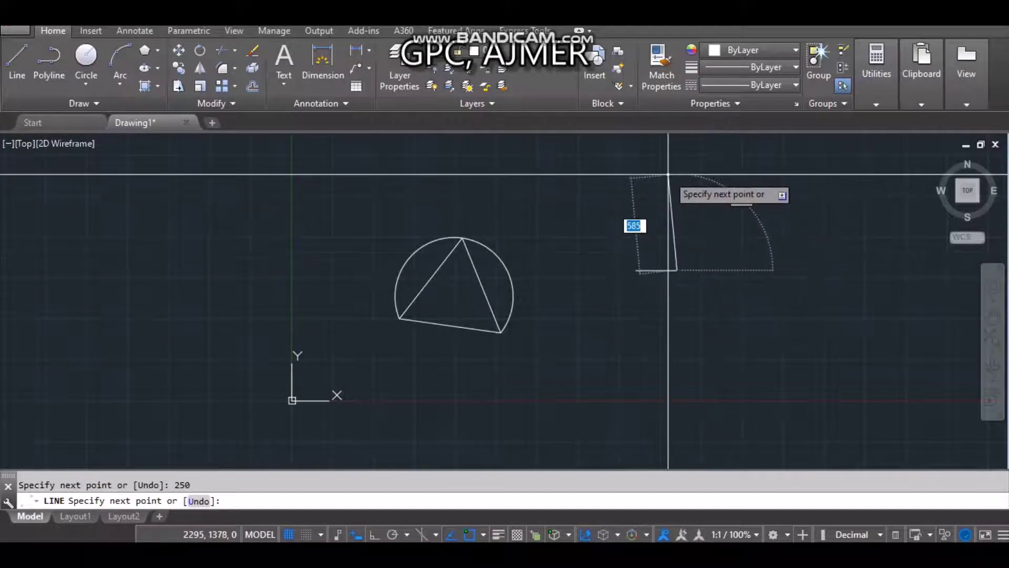
key("F8")
type("250")
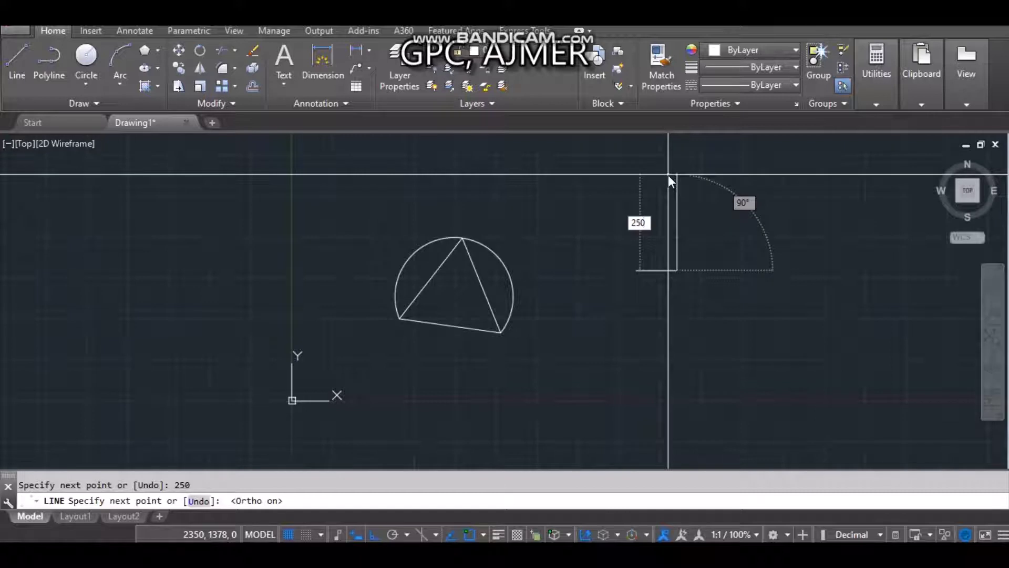
key("Return")
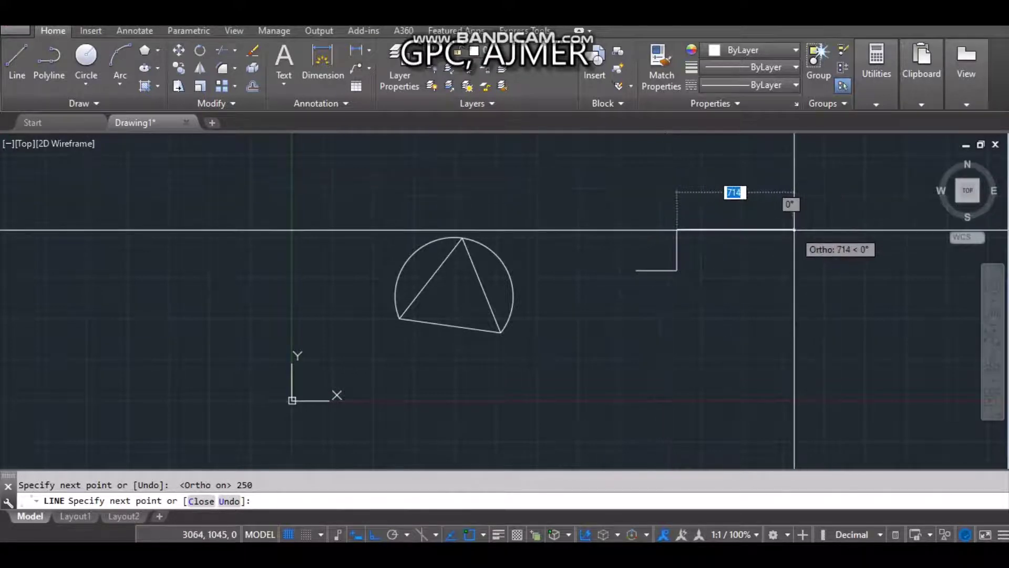
key("Escape")
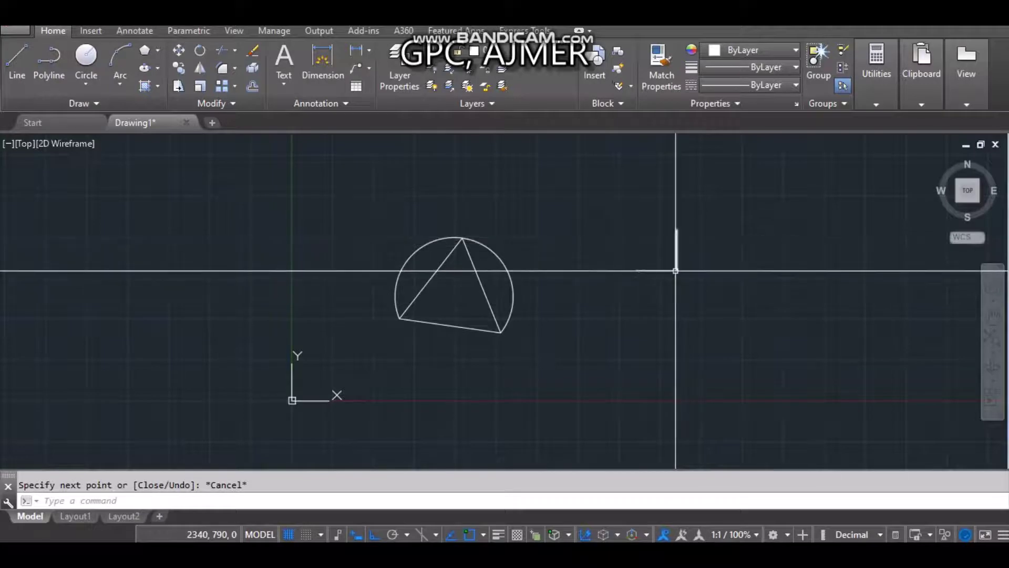
- Pan left and begin a start-center-end arc, then cancel it
middle_click_drag(701, 237, 559, 254)
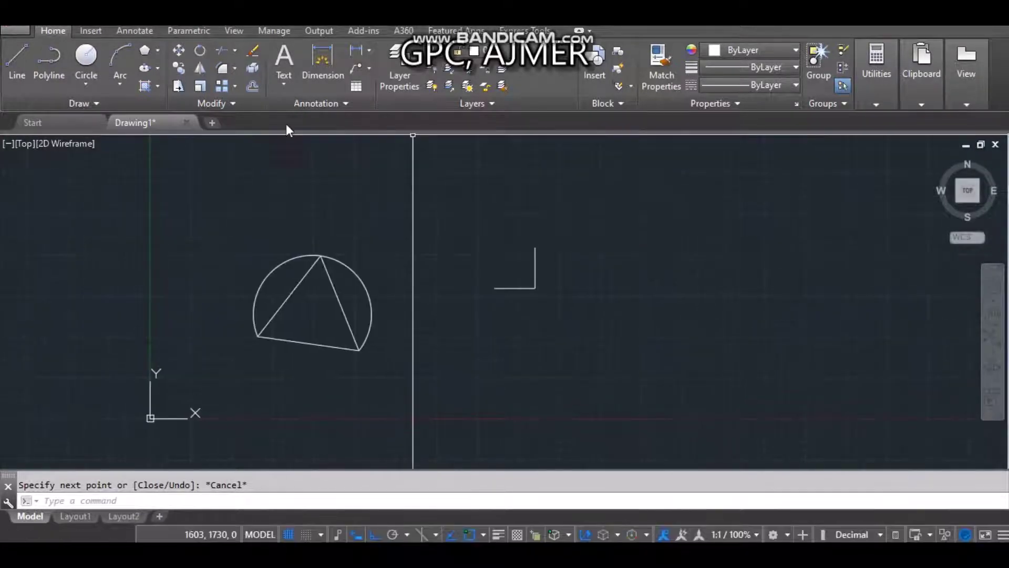
left_click(126, 86)
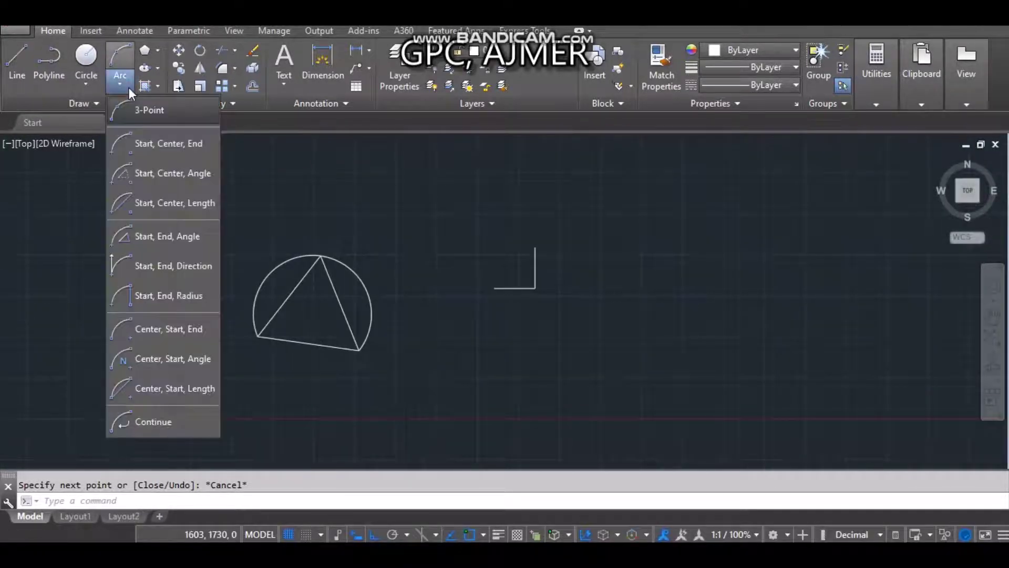
left_click(138, 140)
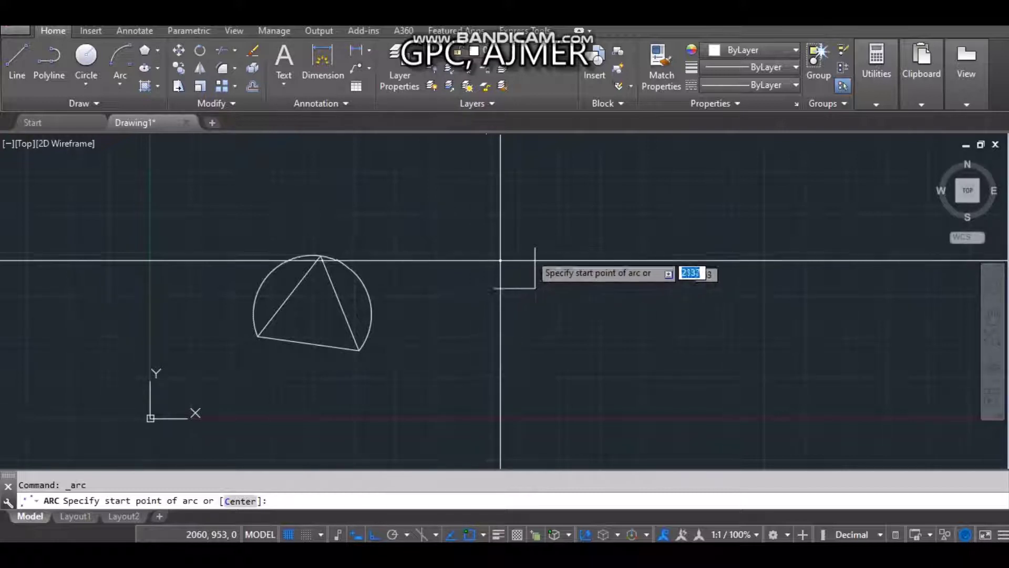
left_click(534, 246)
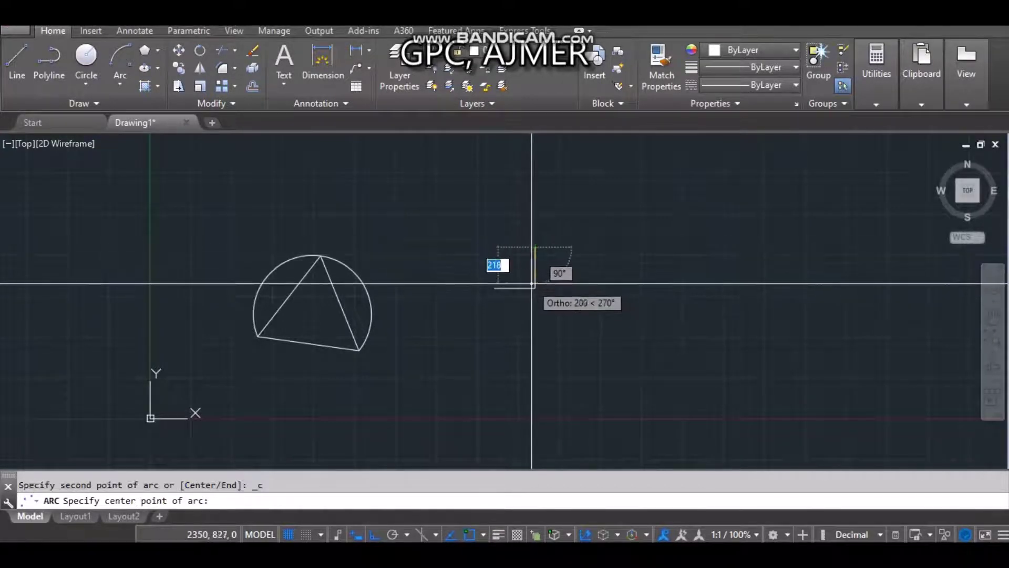
key("Escape")
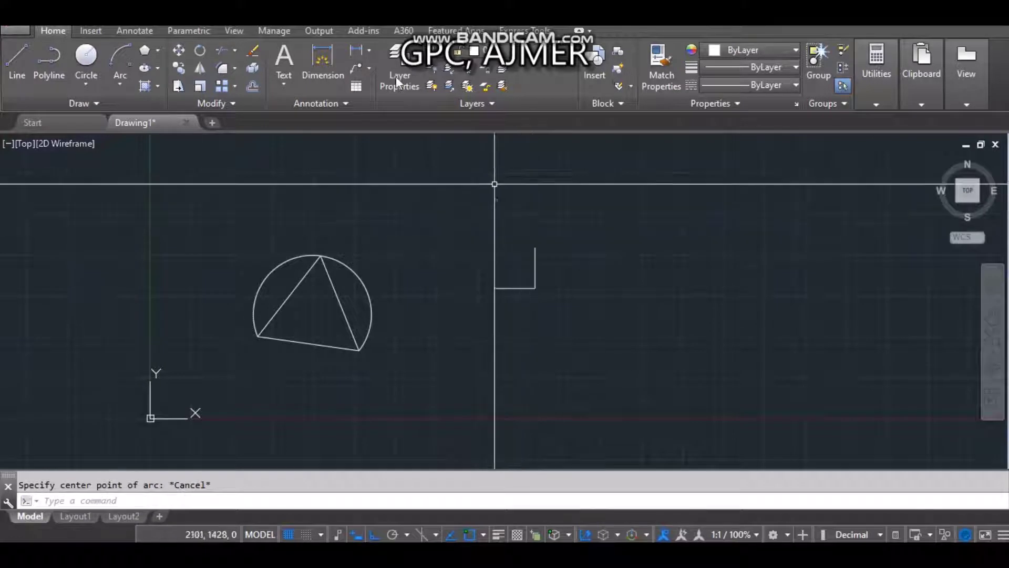
- Draw a start-center-end arc from the horizontal line's left end, centred at the corner, to the vertical line's top
left_click(120, 80)
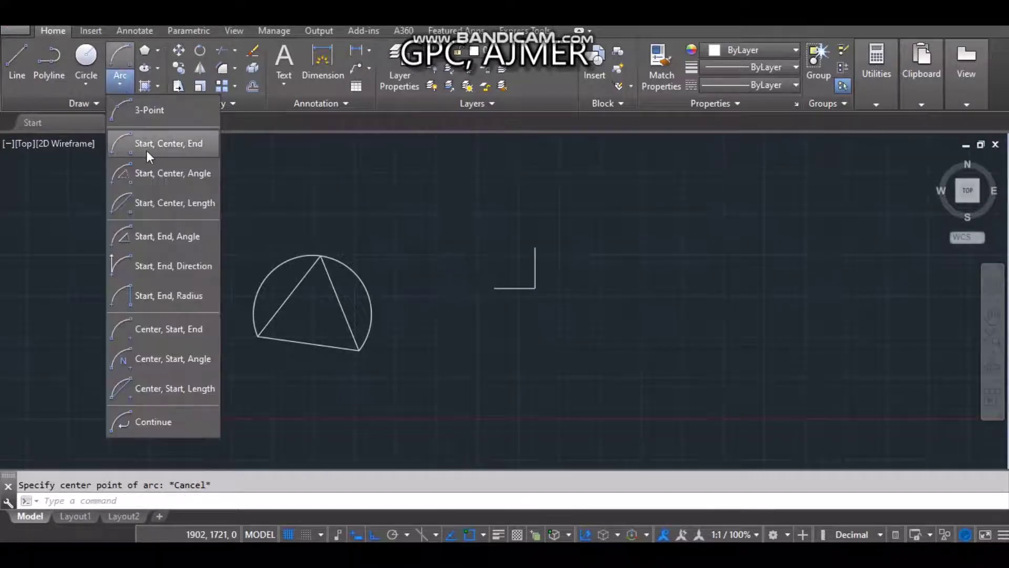
left_click(146, 150)
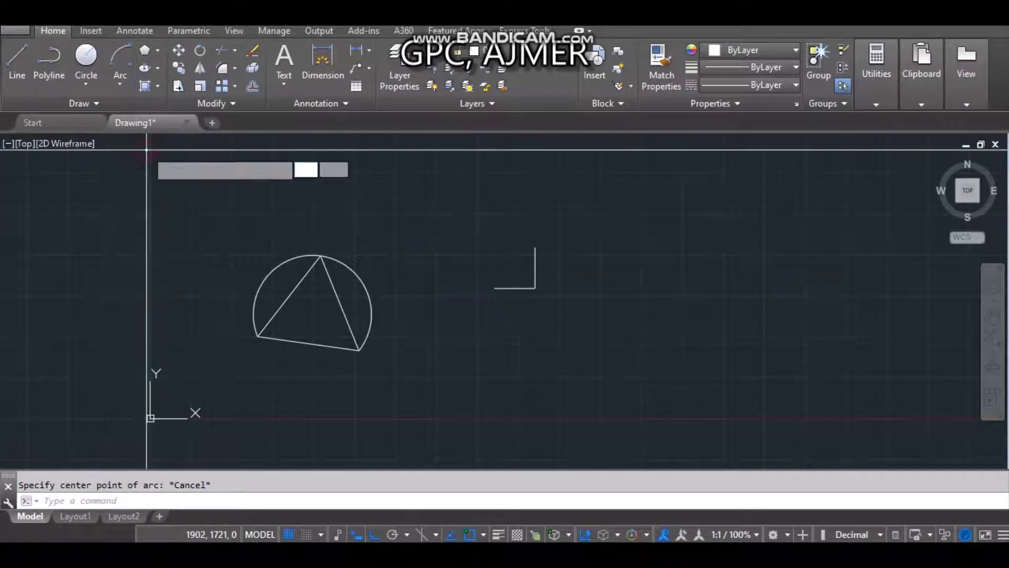
left_click(536, 246)
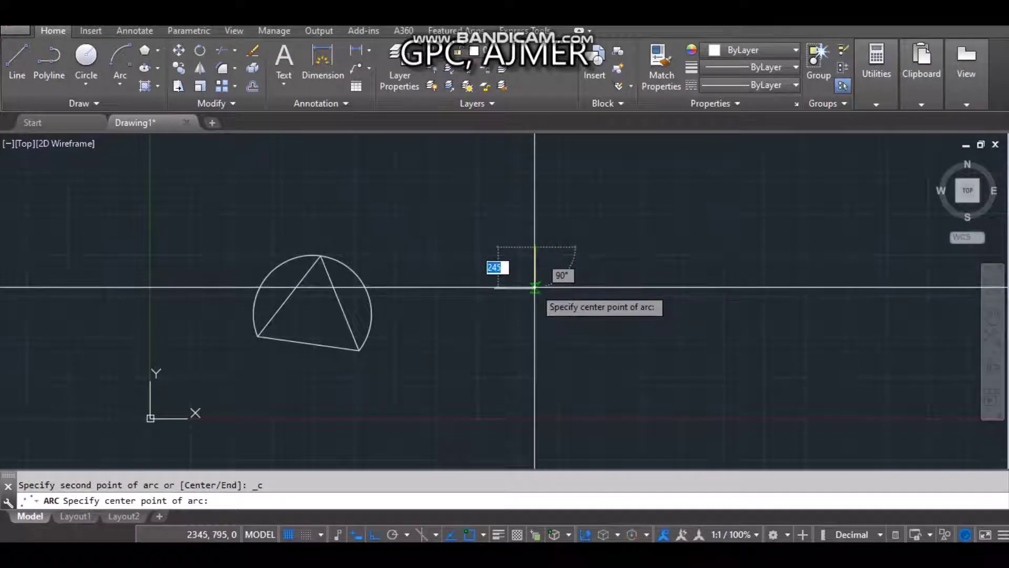
scroll(534, 288, "up", 2)
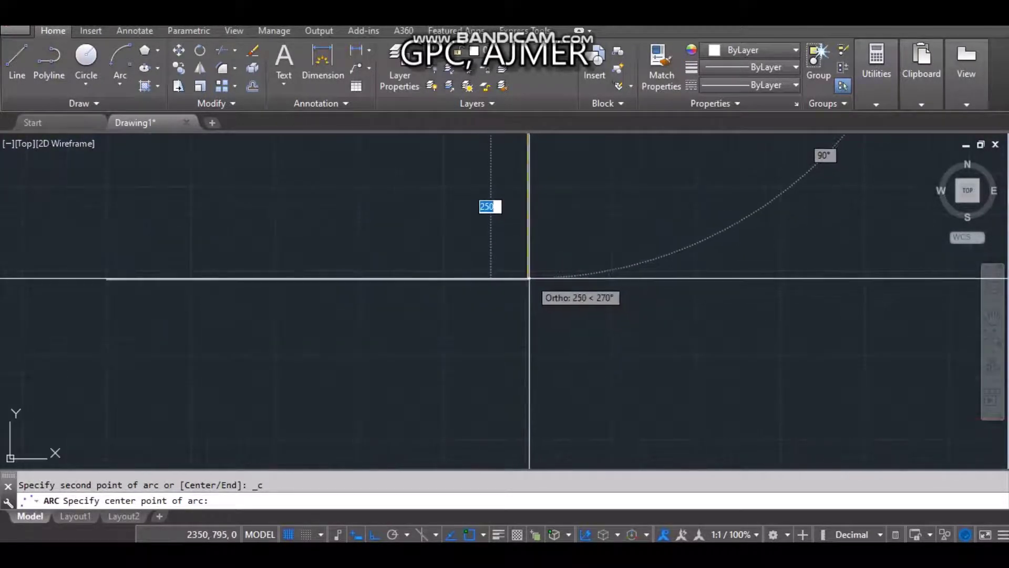
left_click(527, 279)
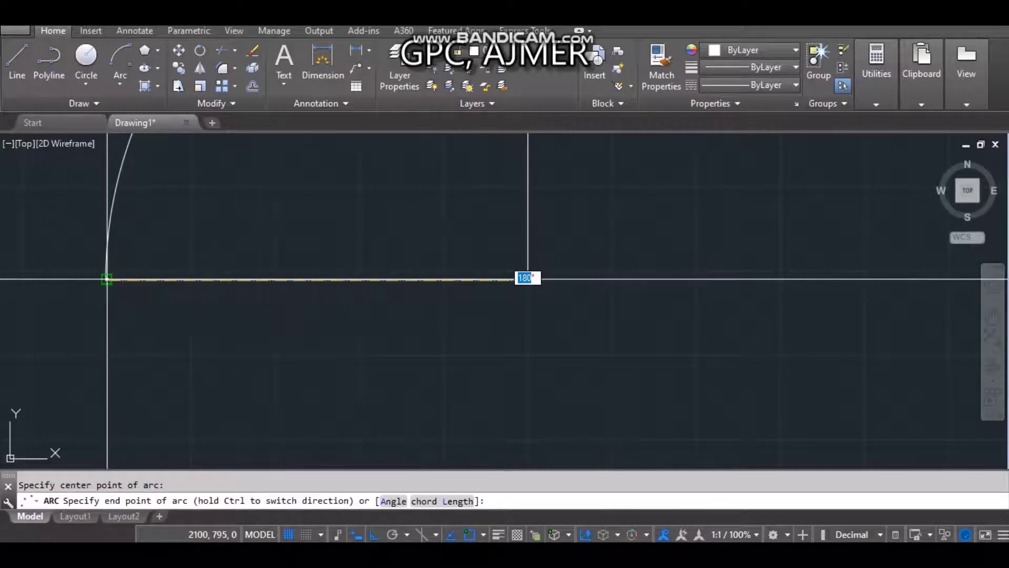
left_click(527, 279)
scroll(306, 277, "down", 5)
scroll(305, 277, "down", 1)
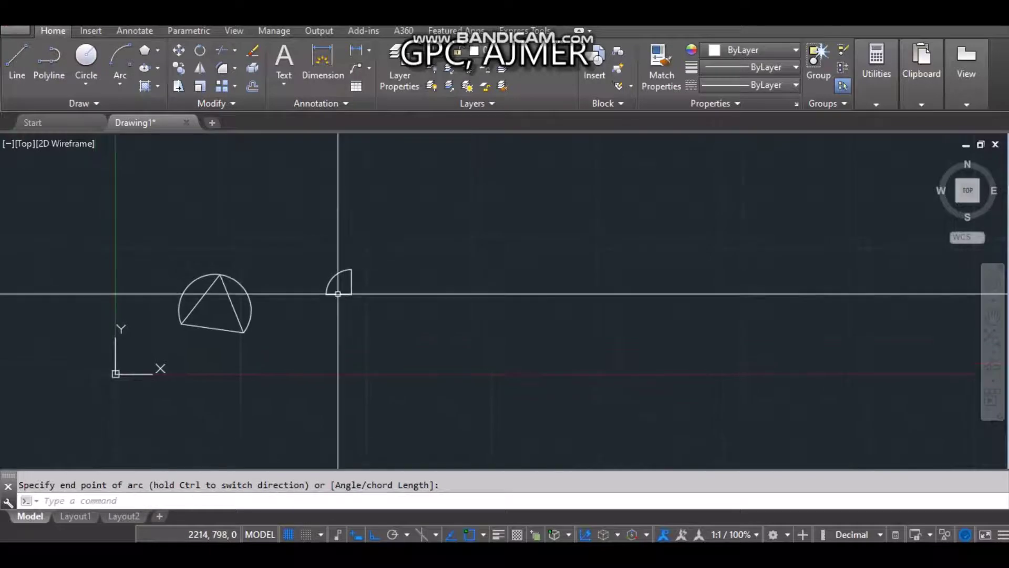
scroll(338, 284, "up", 2)
middle_click_drag(338, 288, 357, 309)
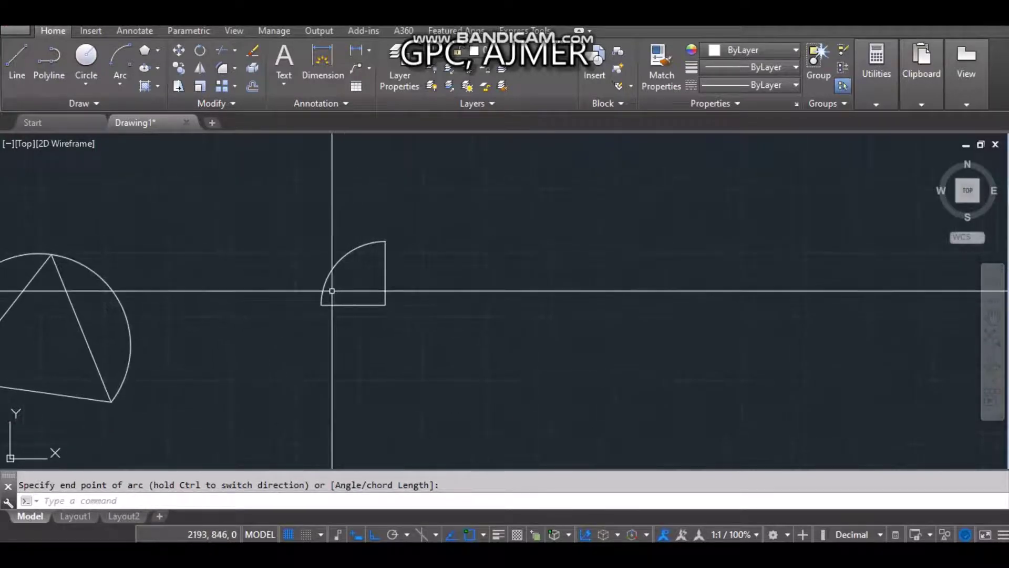
- Delete the quarter arc at the corner
key("Return")
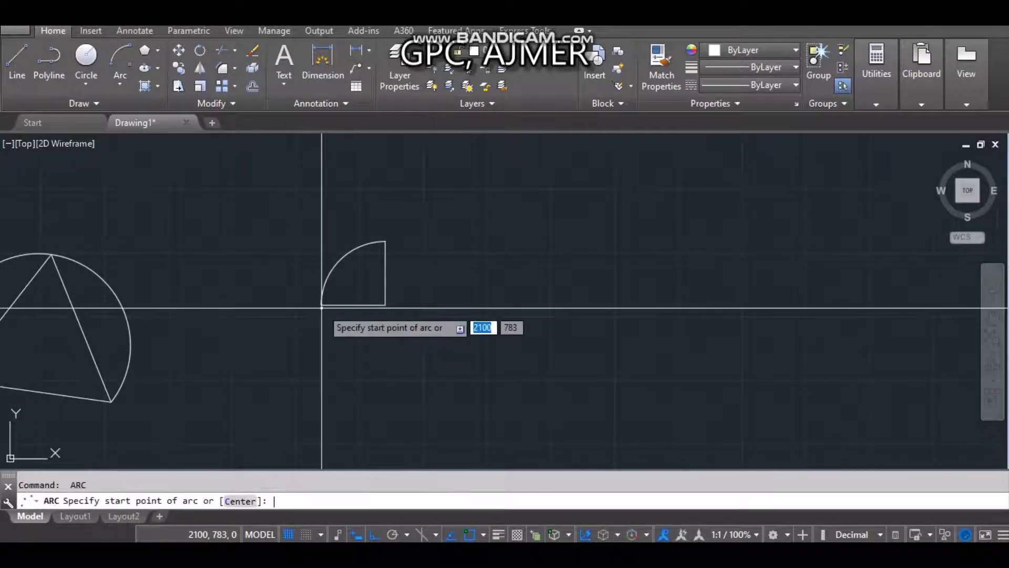
key("Escape")
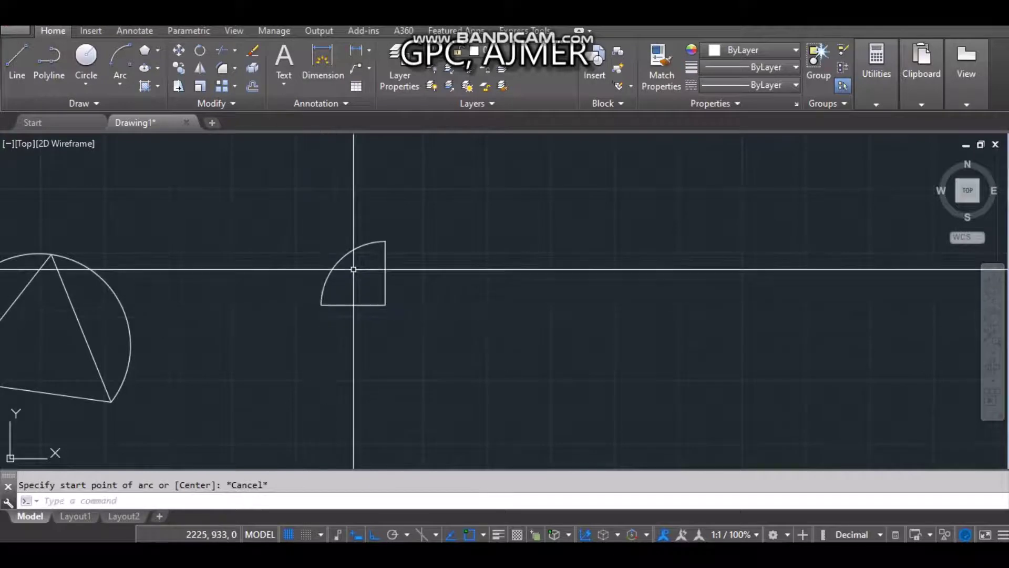
left_click(341, 260)
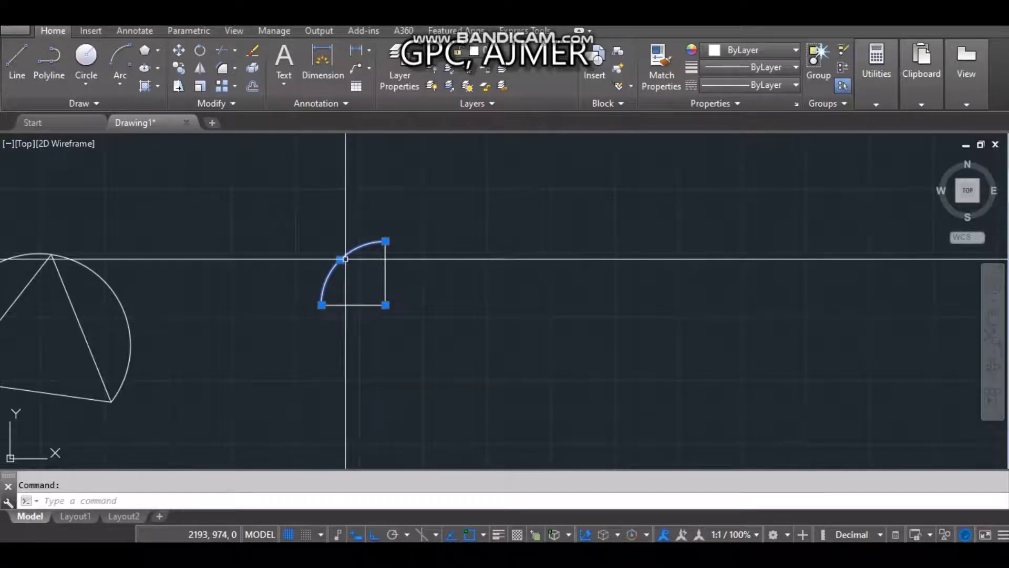
key("Delete")
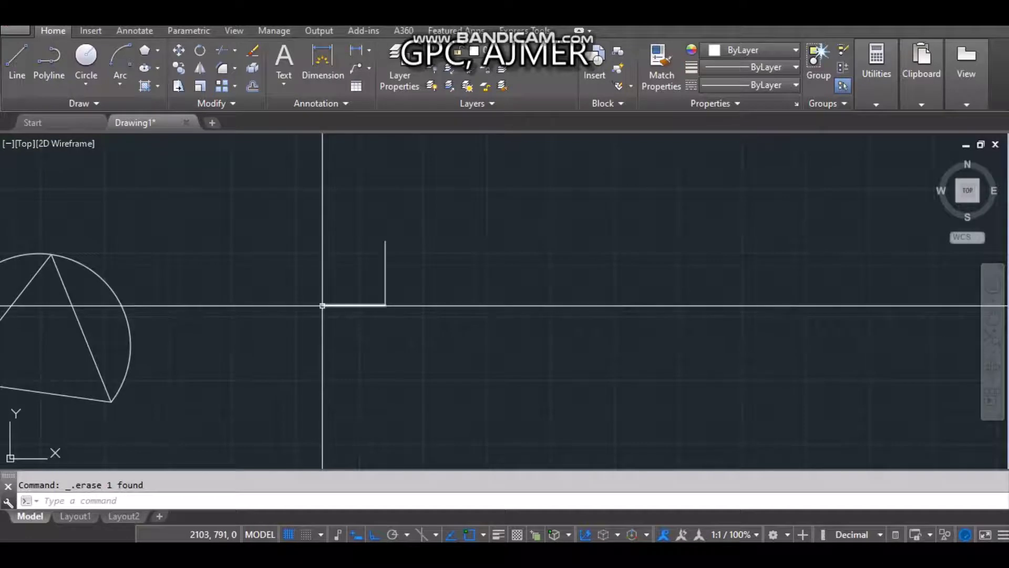
- Draw a start-center-end three-quarter arc from the line's left end around the corner to the top
mouse_move(323, 305)
type("AR")
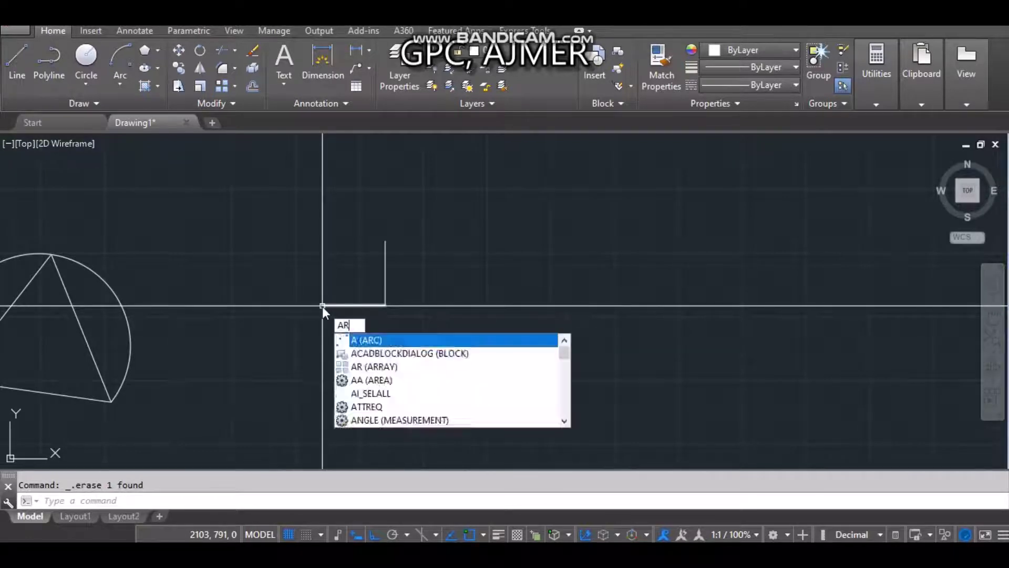
type("C")
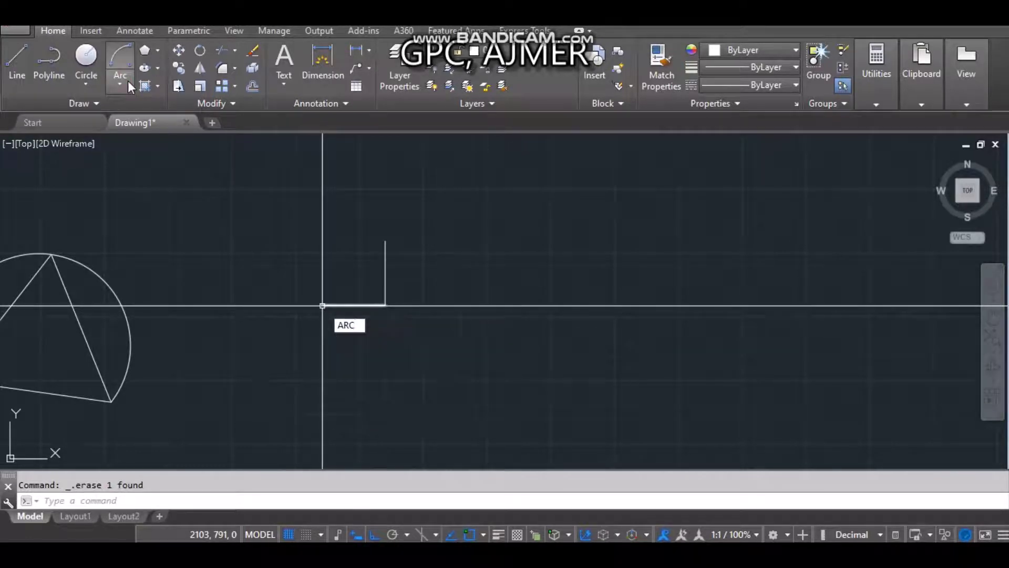
left_click(124, 87)
left_click(145, 141)
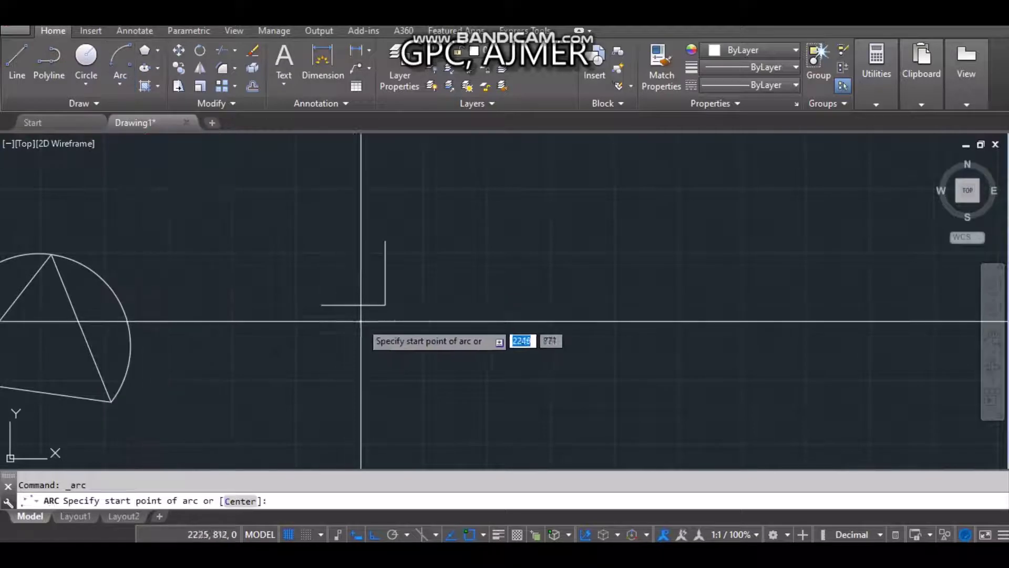
left_click(322, 304)
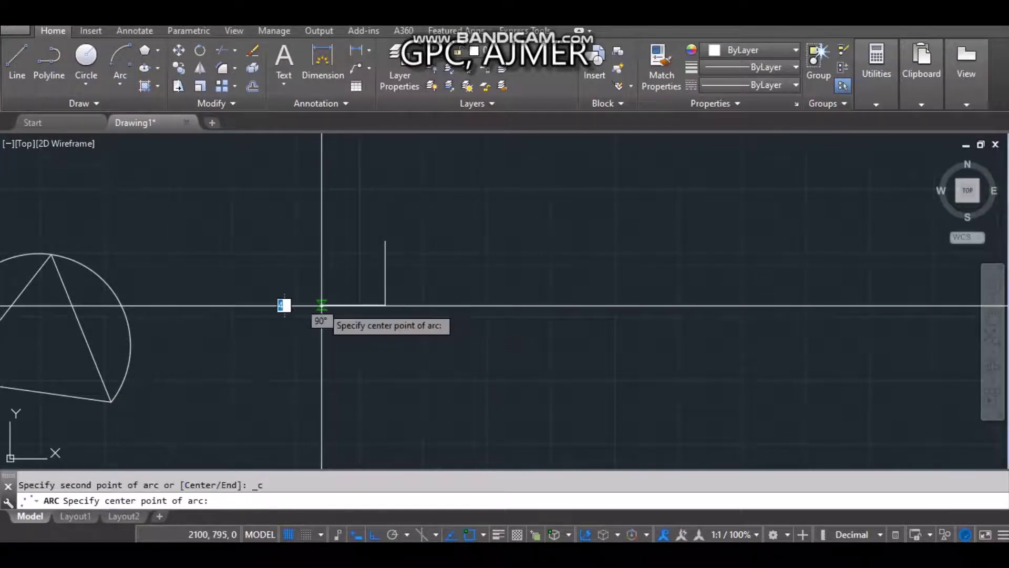
left_click(385, 304)
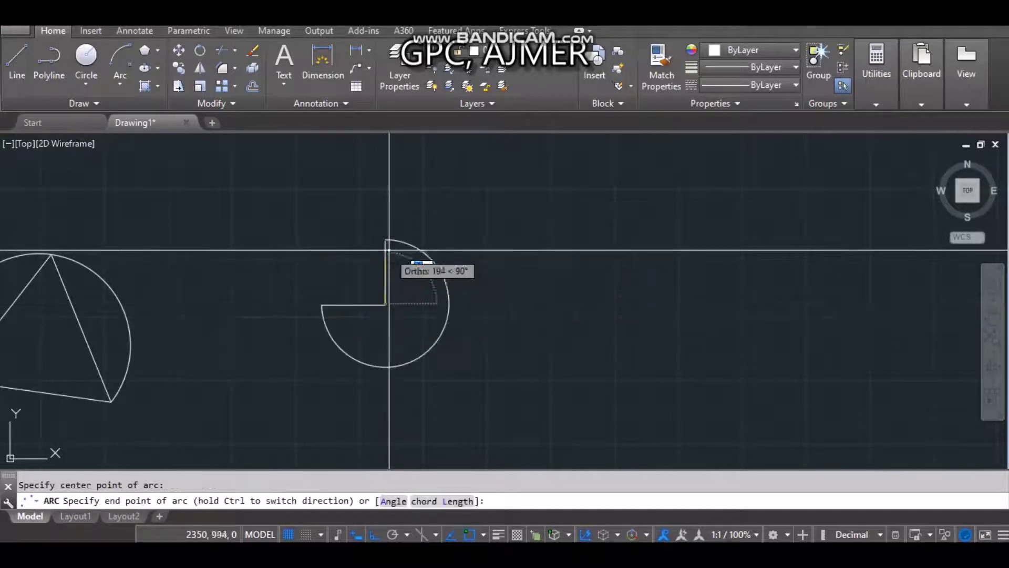
left_click(385, 240)
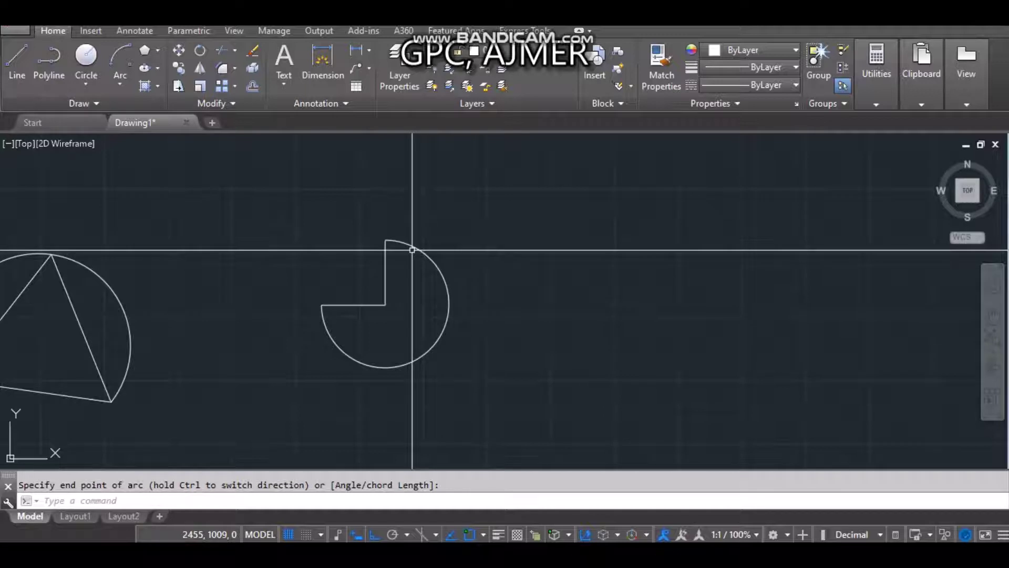
left_click(122, 87)
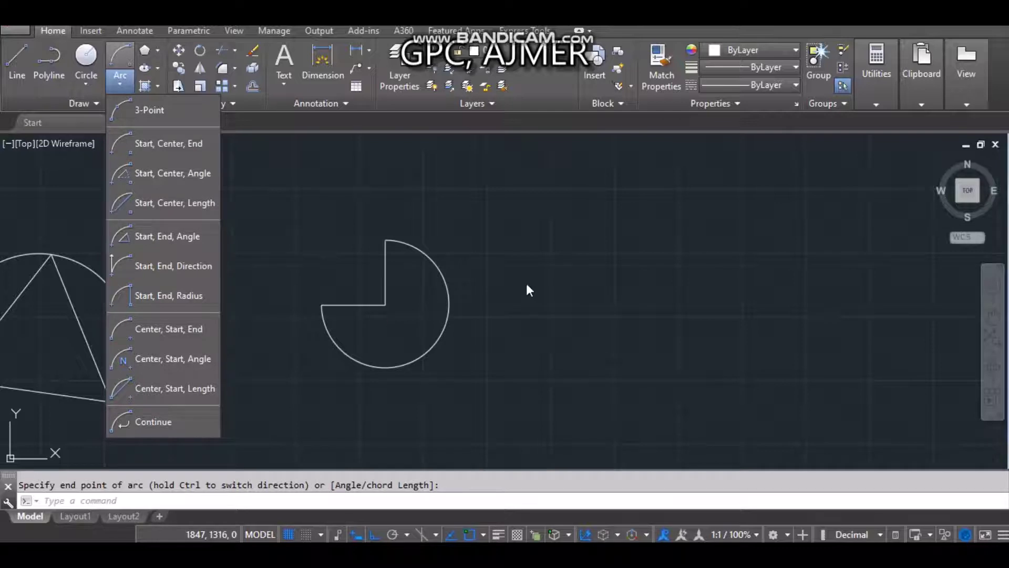
- Draw a start-center-angle arc with a 130° included angle right of the pac-man
scroll(194, 213, "down", 5)
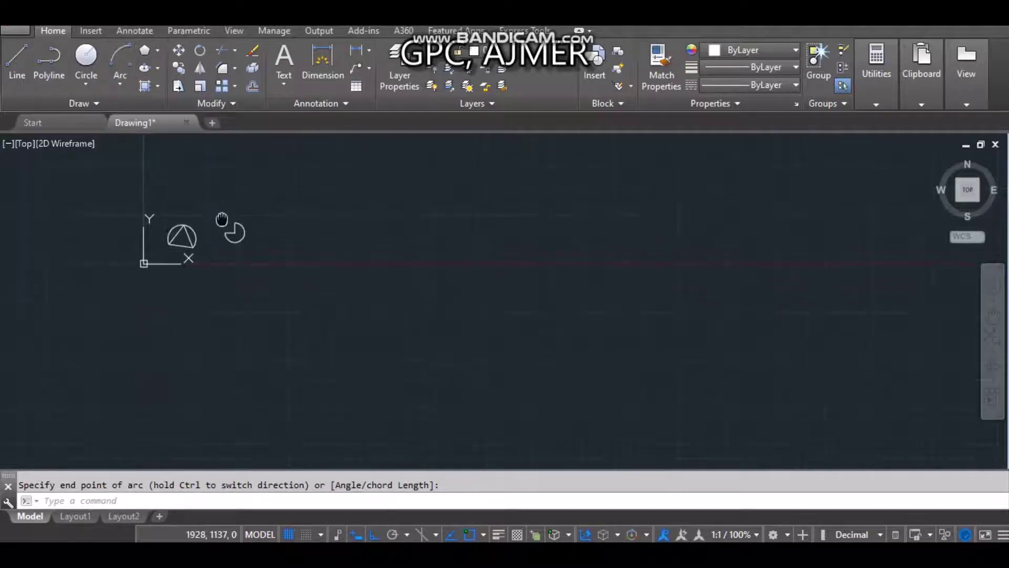
scroll(181, 248, "up", 4)
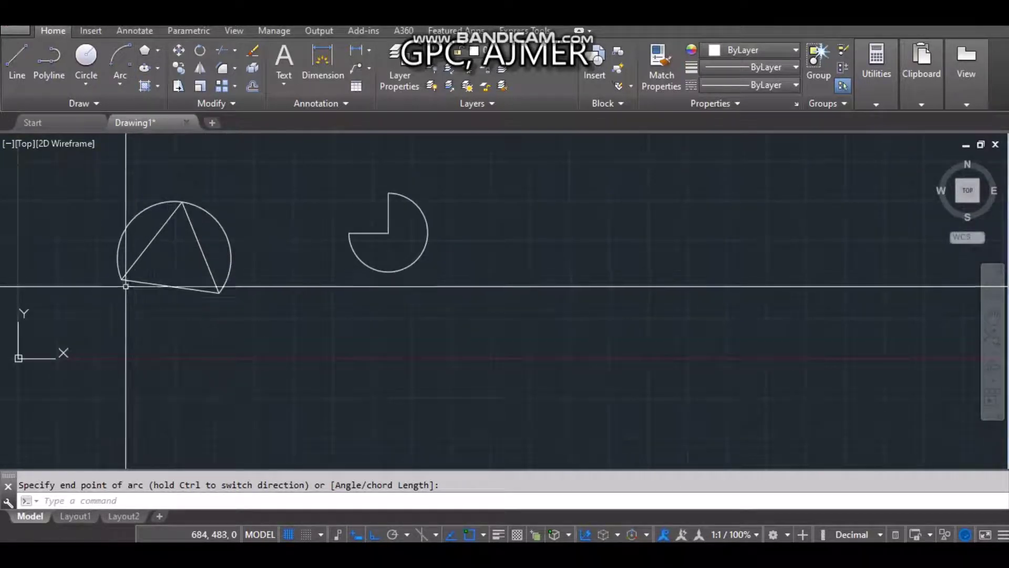
left_click(124, 85)
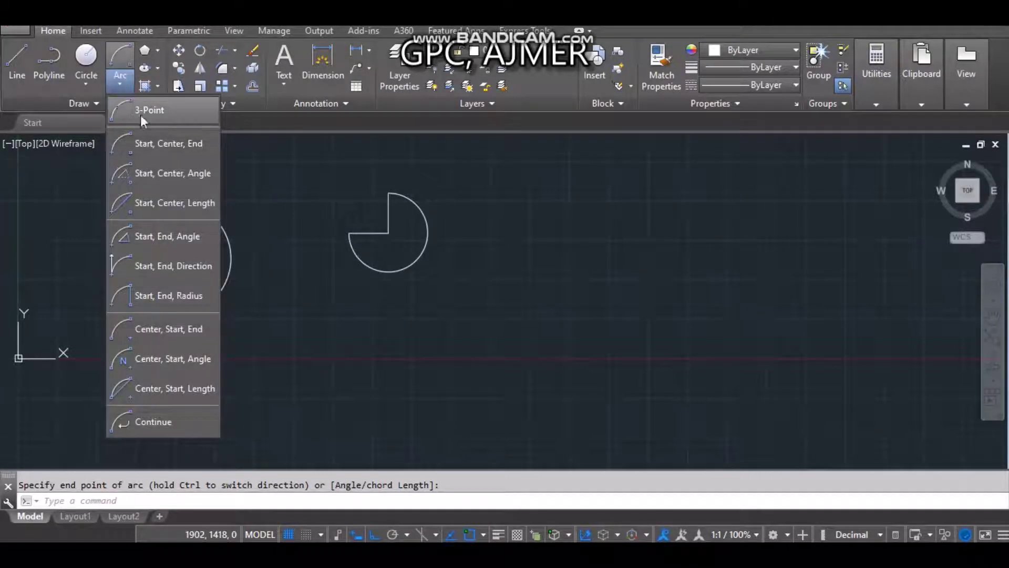
left_click(152, 175)
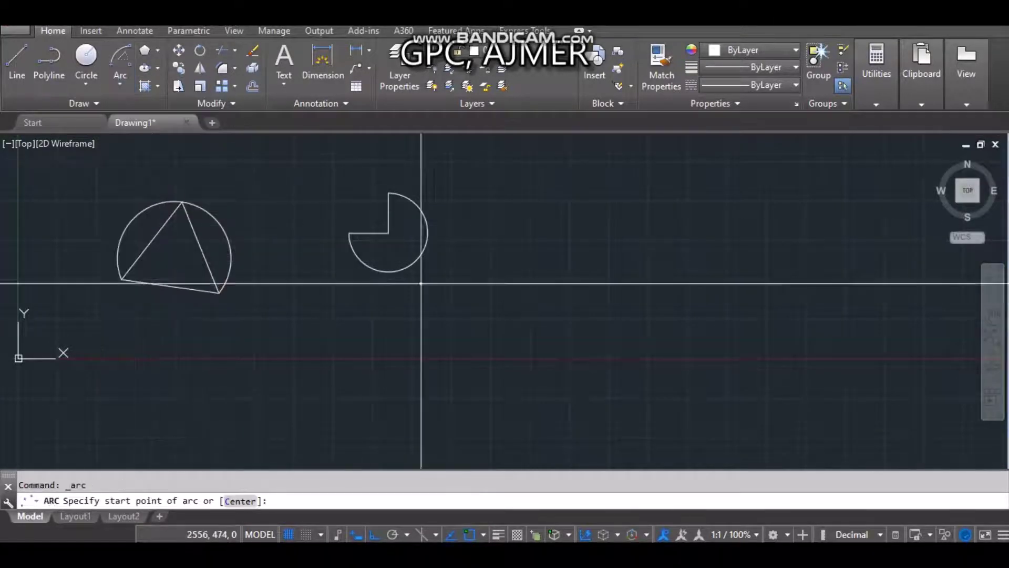
left_click(558, 272)
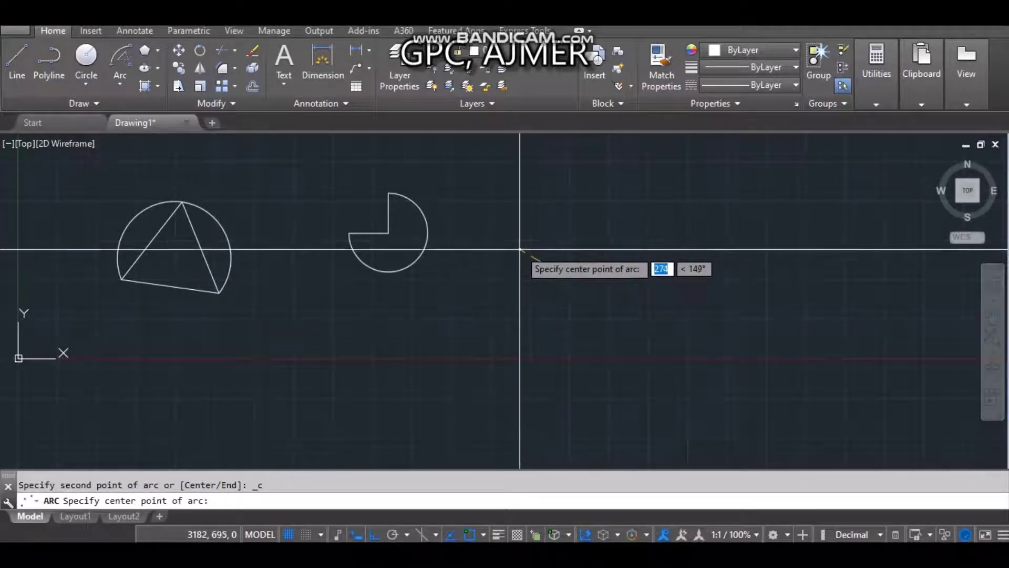
left_click(520, 249)
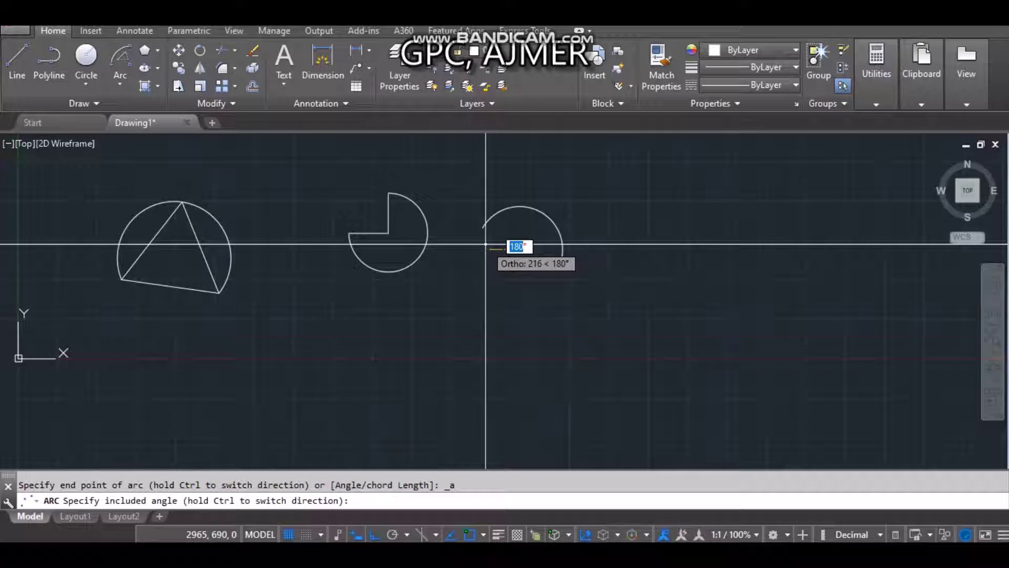
type("130")
key("Return")
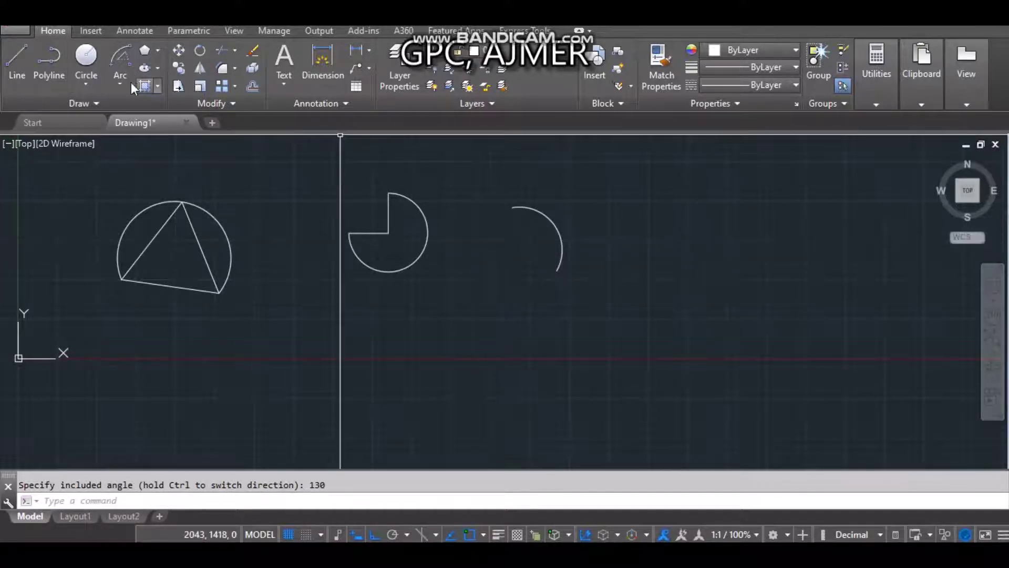
- Close the arc with radius lines from its upper end to the centre and on to its lower end
left_click(17, 60)
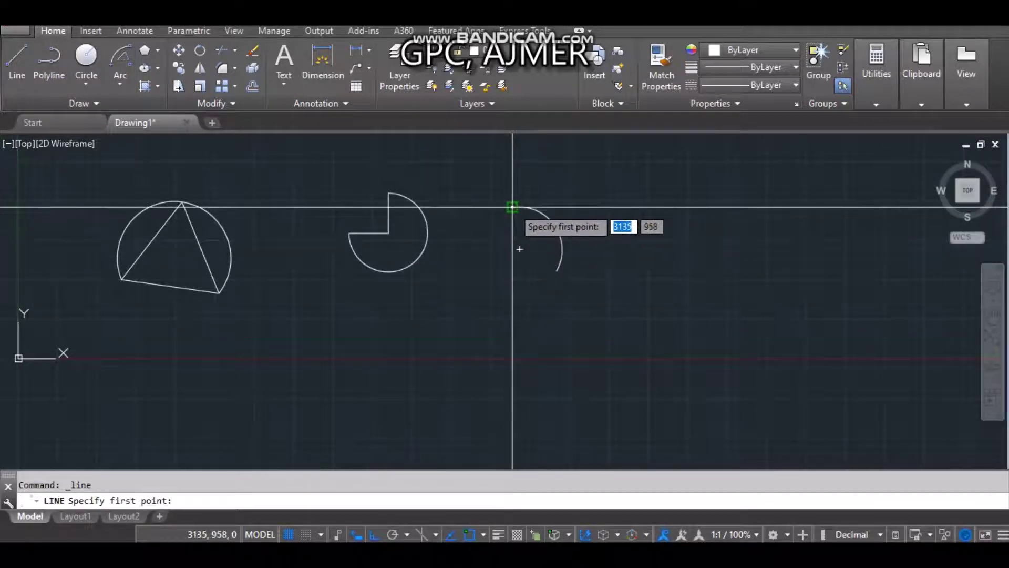
left_click(512, 207)
left_click(519, 249)
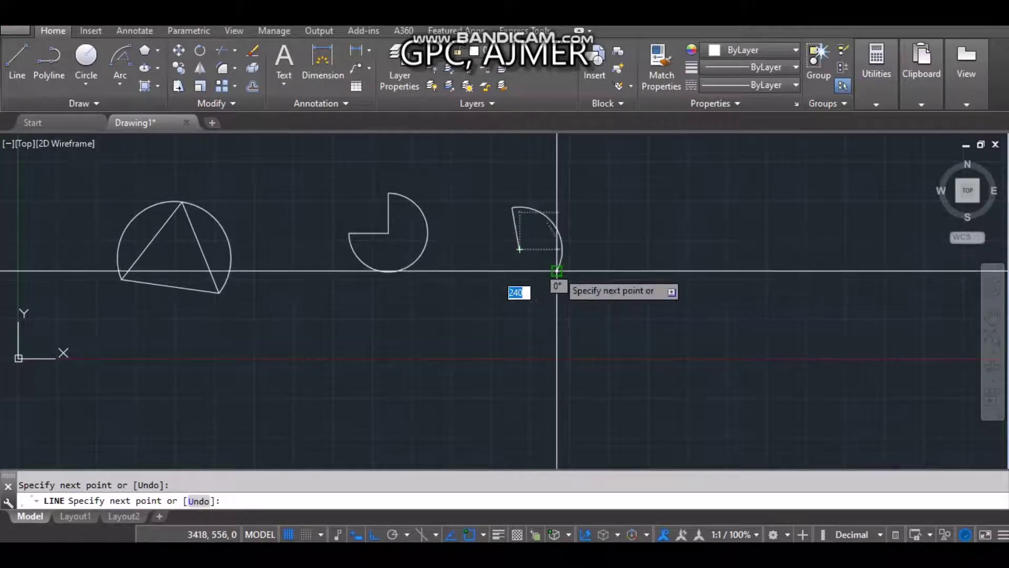
left_click(557, 270)
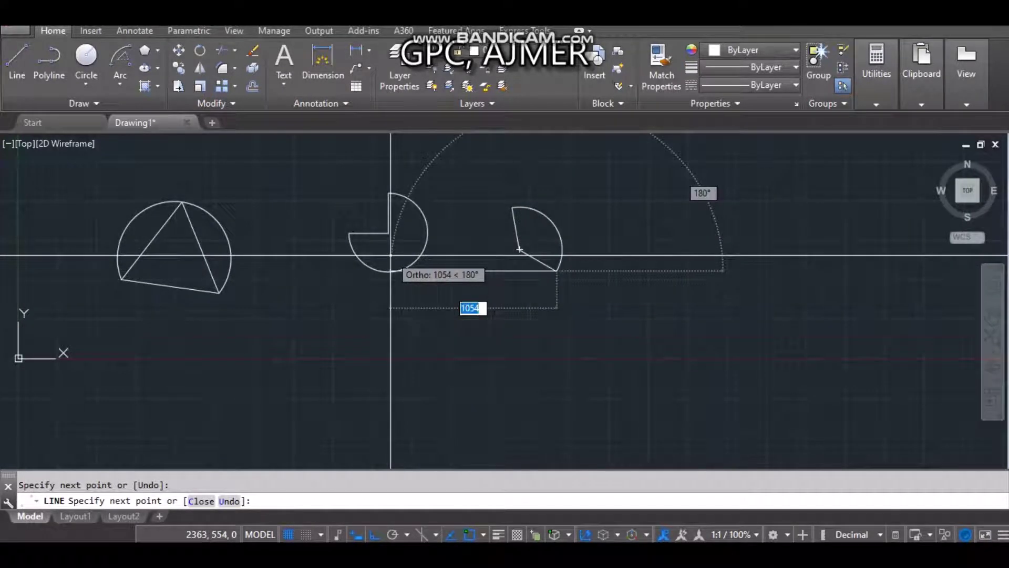
key("Escape")
scroll(521, 248, "up", 2)
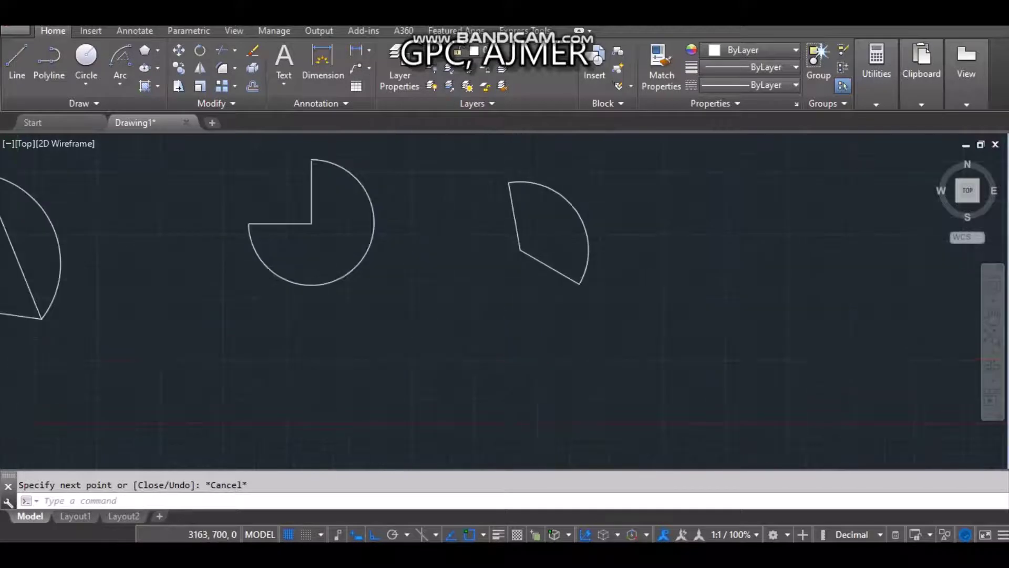
scroll(523, 241, "up", 2)
middle_click_drag(523, 241, 412, 241)
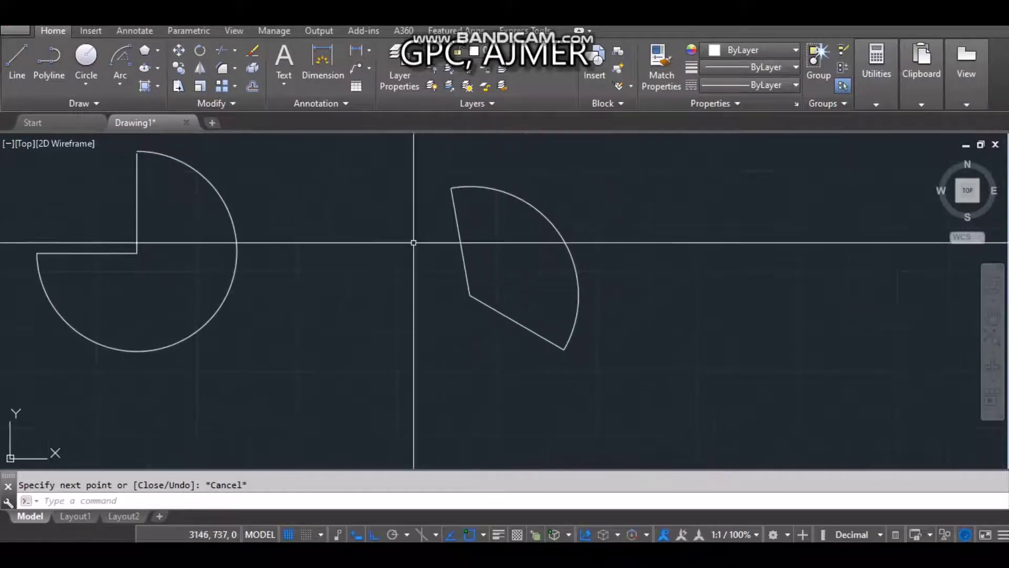
- Place a 130° angular dimension between the wedge's two radius lines, inside the wedge
left_click(328, 67)
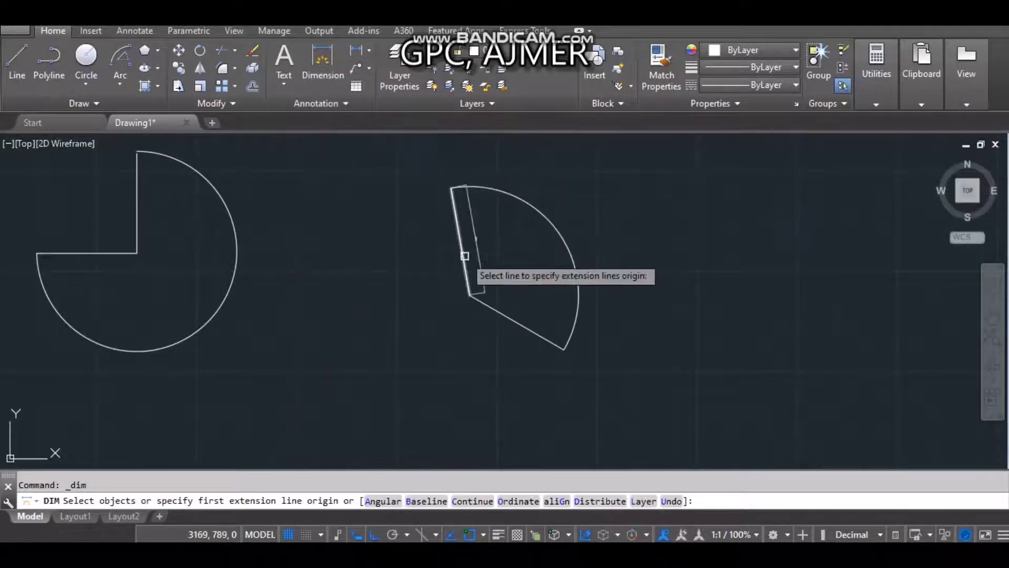
left_click(369, 67)
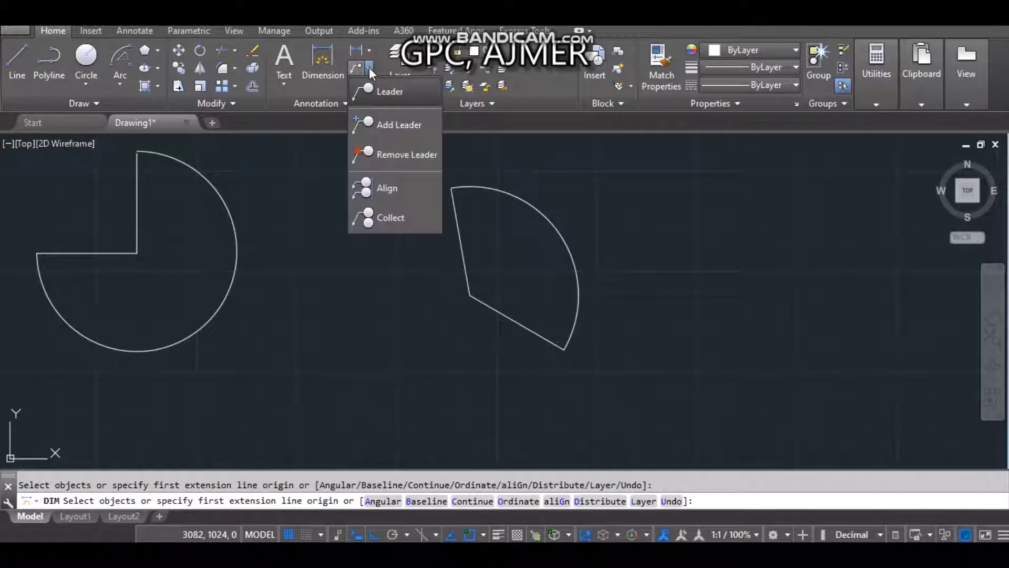
left_click(366, 50)
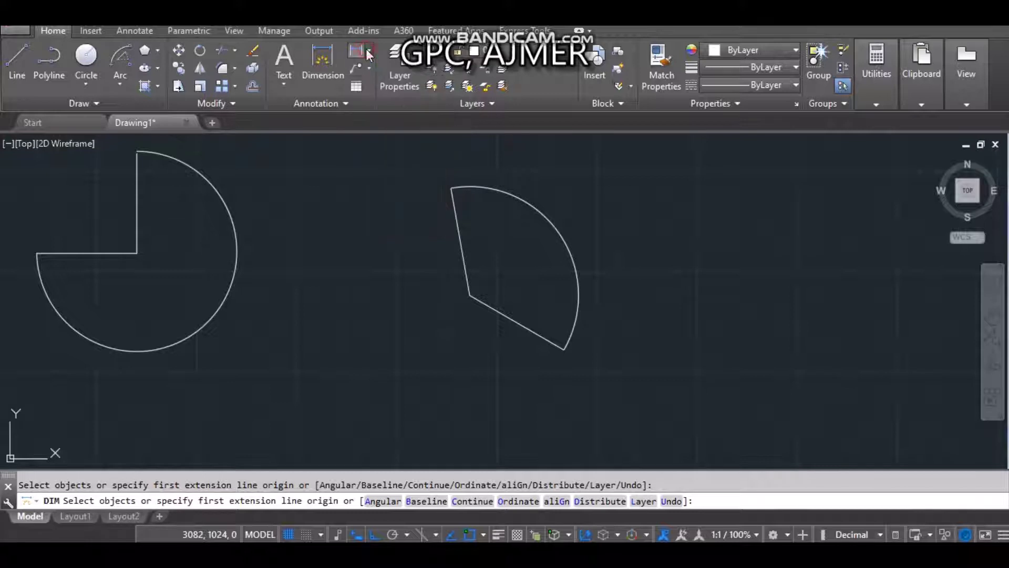
left_click(373, 134)
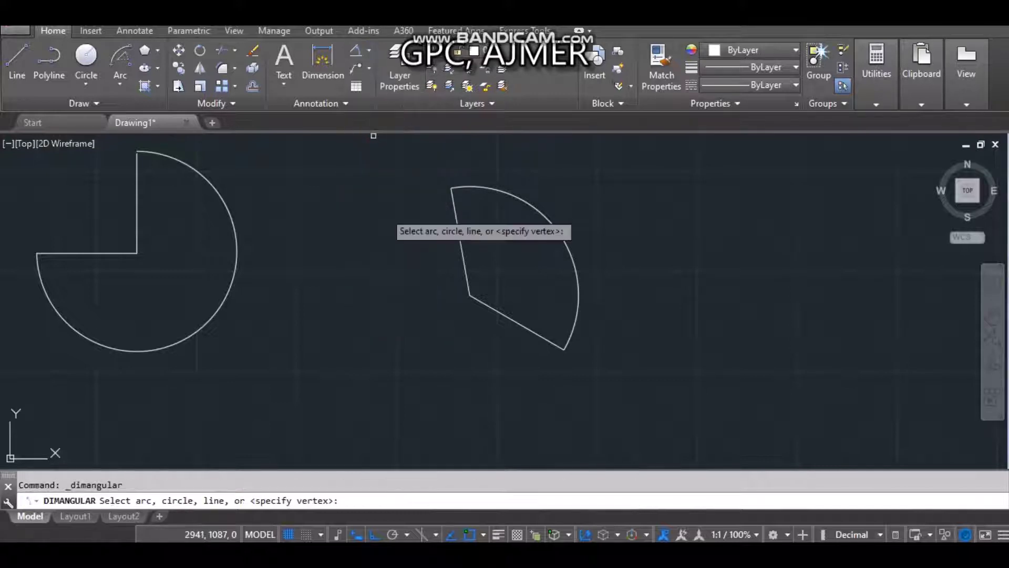
left_click(465, 266)
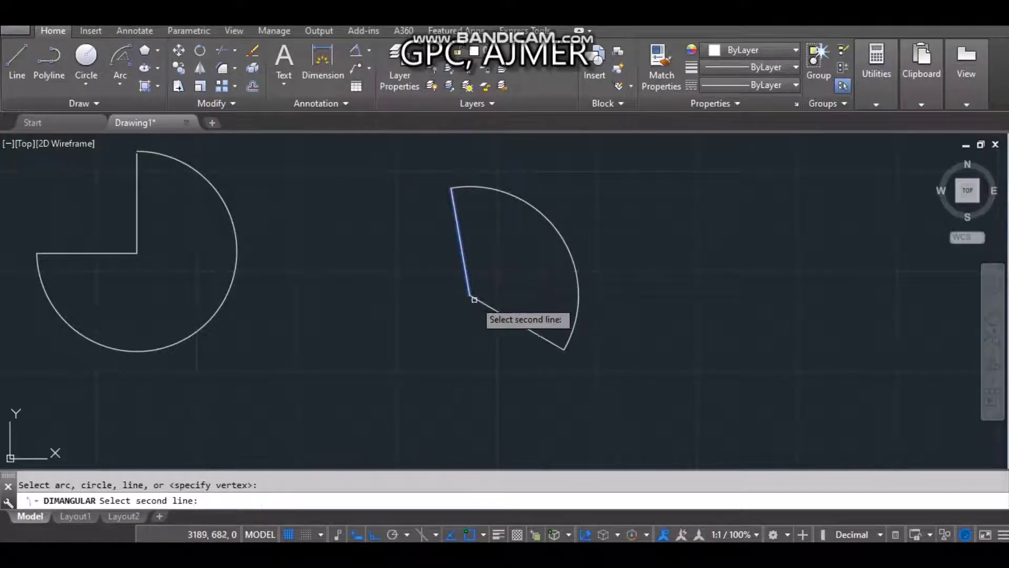
left_click(478, 301)
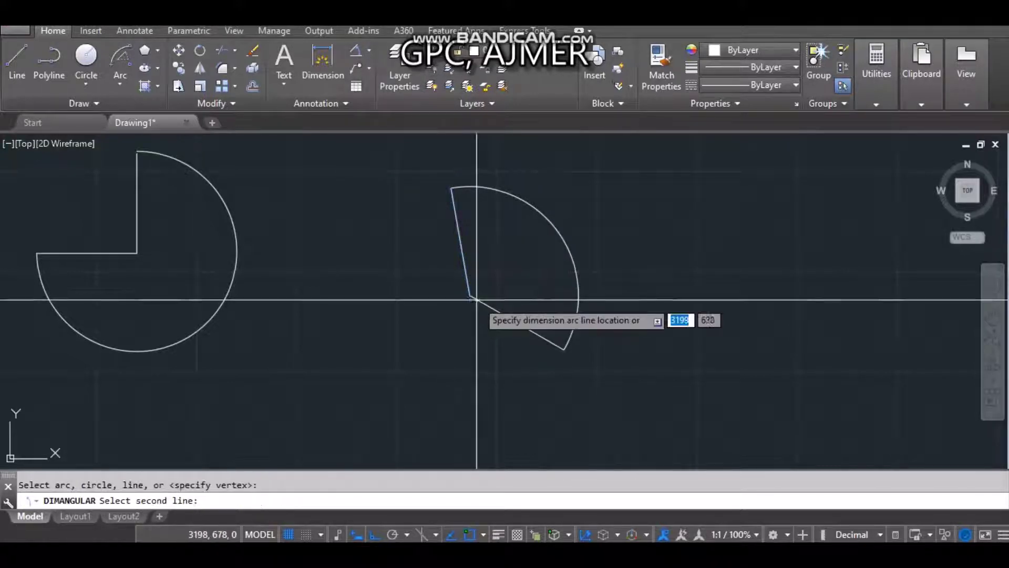
left_click(499, 256)
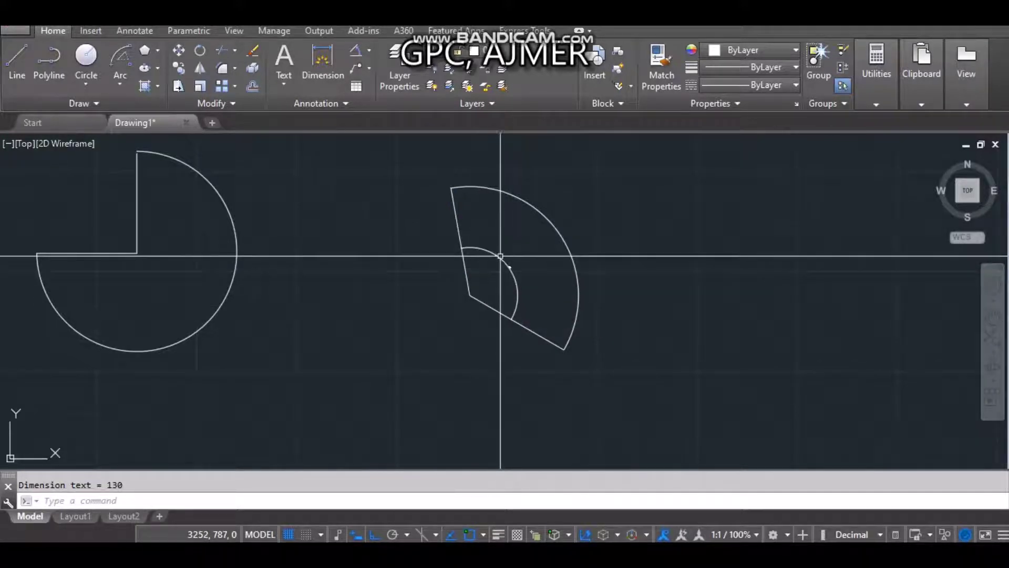
scroll(471, 244, "up", 5)
scroll(446, 444, "up", 3)
scroll(153, 304, "up", 1)
scroll(153, 304, "up", 1)
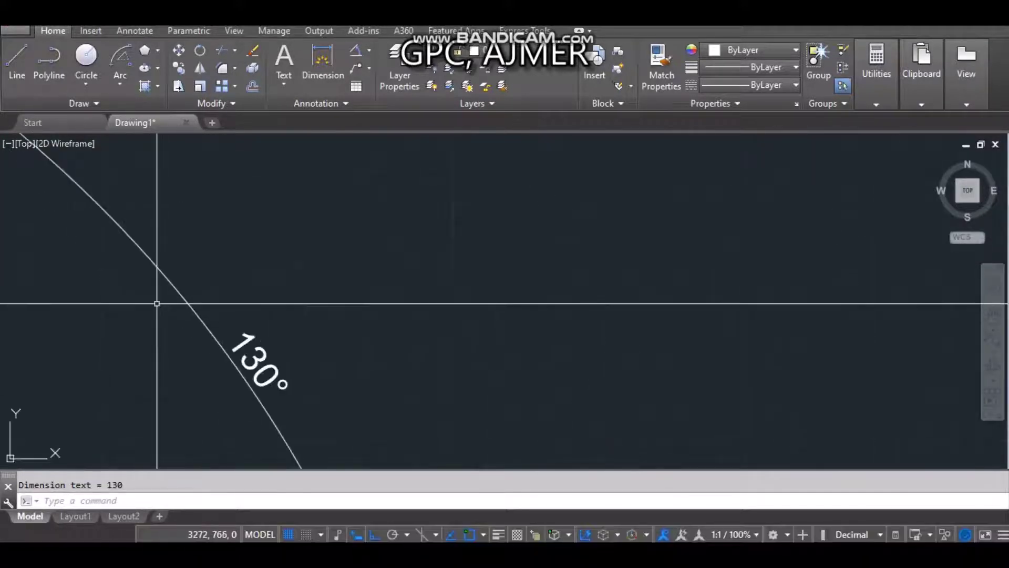
scroll(156, 300, "down", 5)
mouse_move(172, 306)
middle_mouse_down()
mouse_move(306, 314)
mouse_move(379, 146)
middle_mouse_up()
scroll(305, 314, "down", 3)
scroll(288, 322, "down", 3)
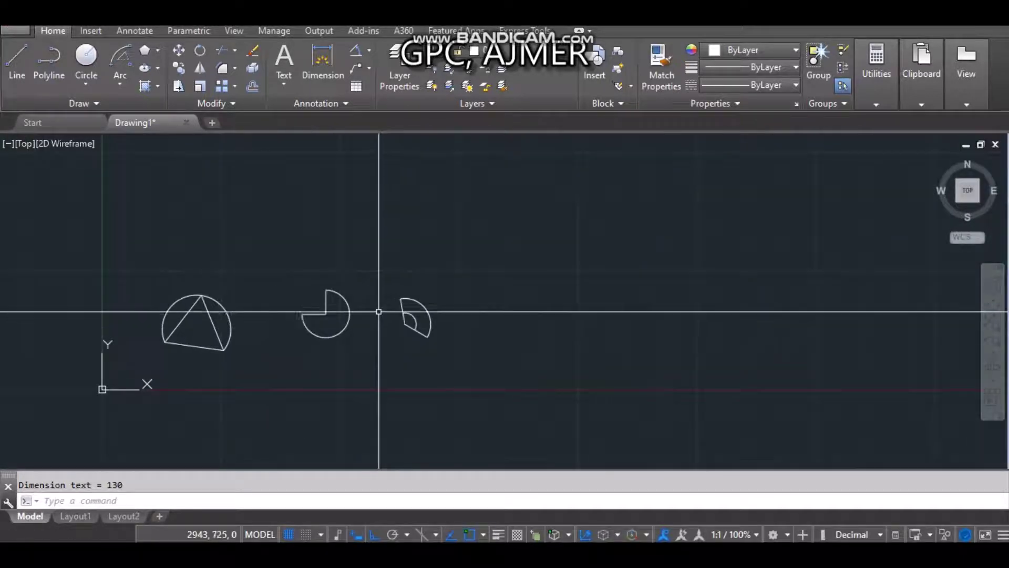
- Draw a straight chord line between the sector arc's upper and lower ends
left_click(124, 84)
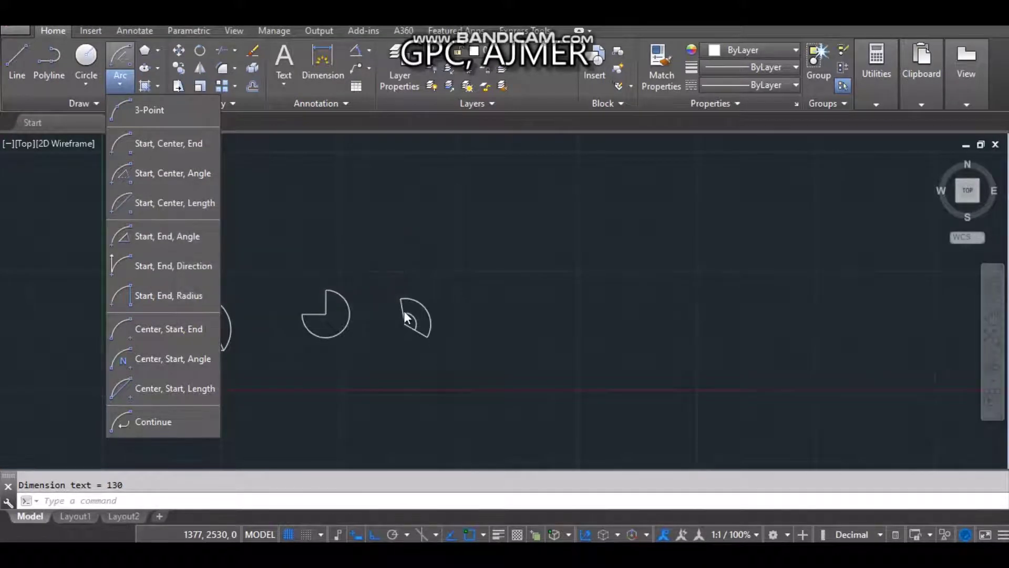
scroll(407, 318, "up", 5)
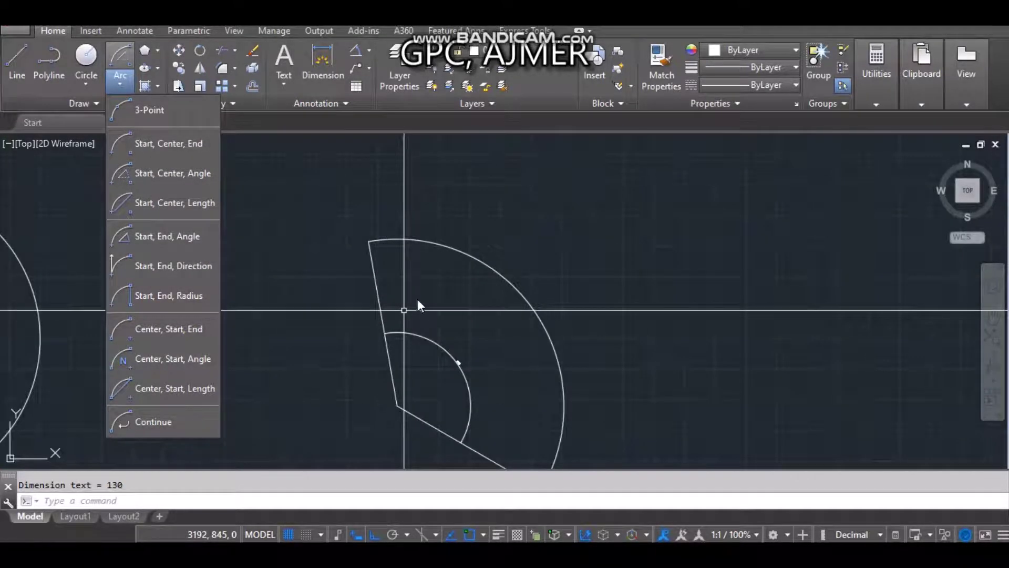
scroll(275, 197, "down", 2)
left_click(276, 197)
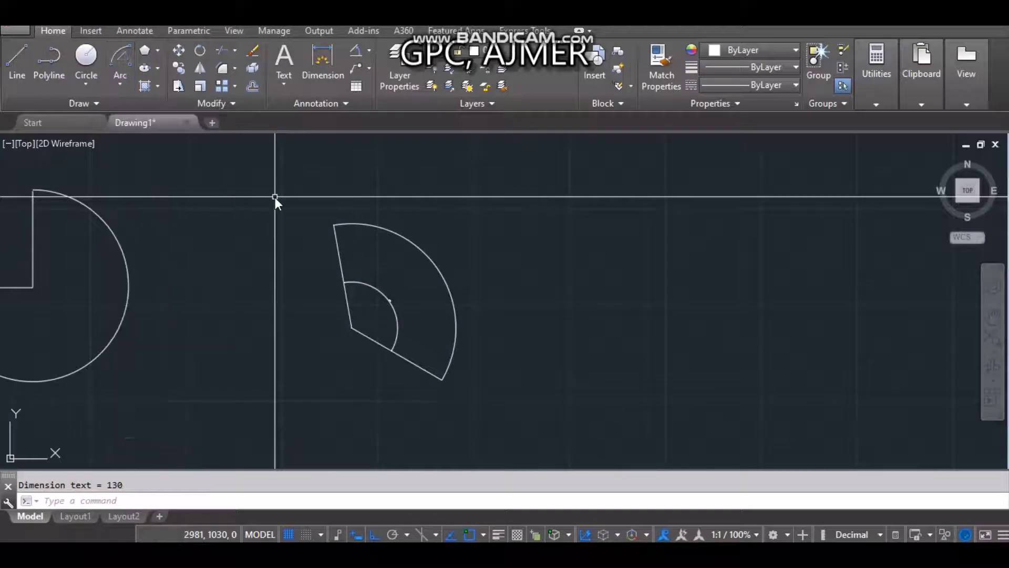
left_click(17, 58)
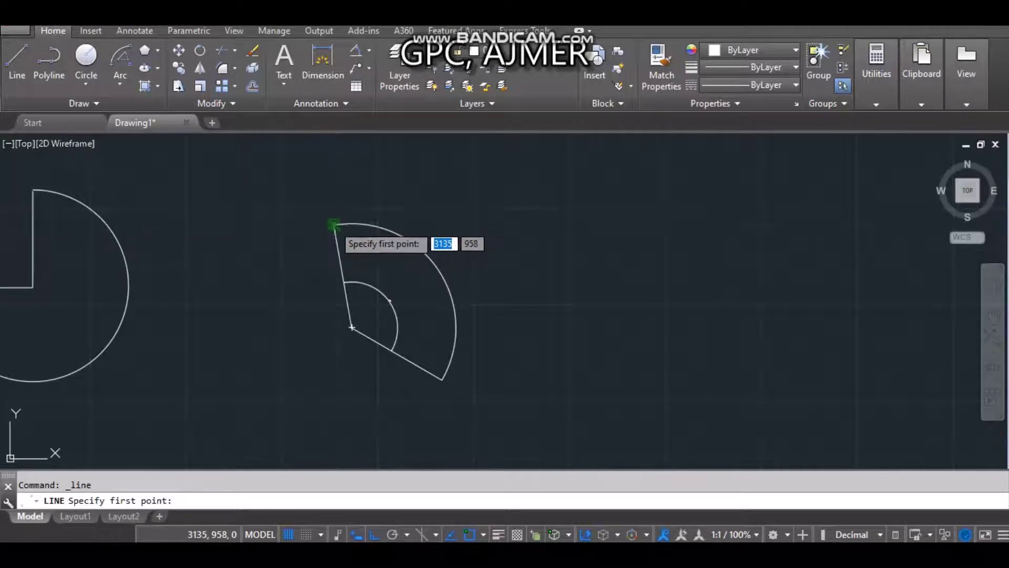
left_click(334, 225)
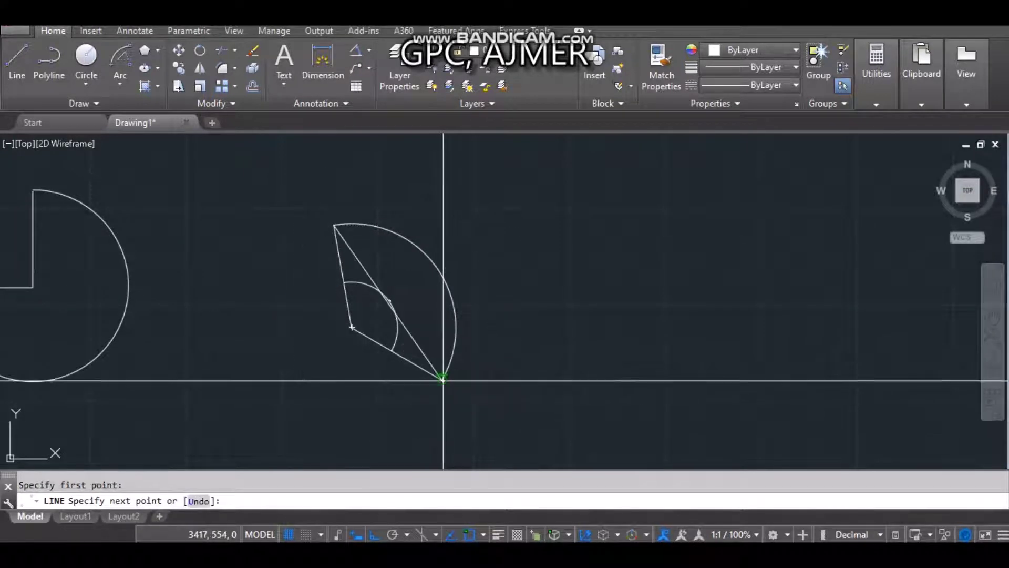
left_click(443, 379)
key("Escape")
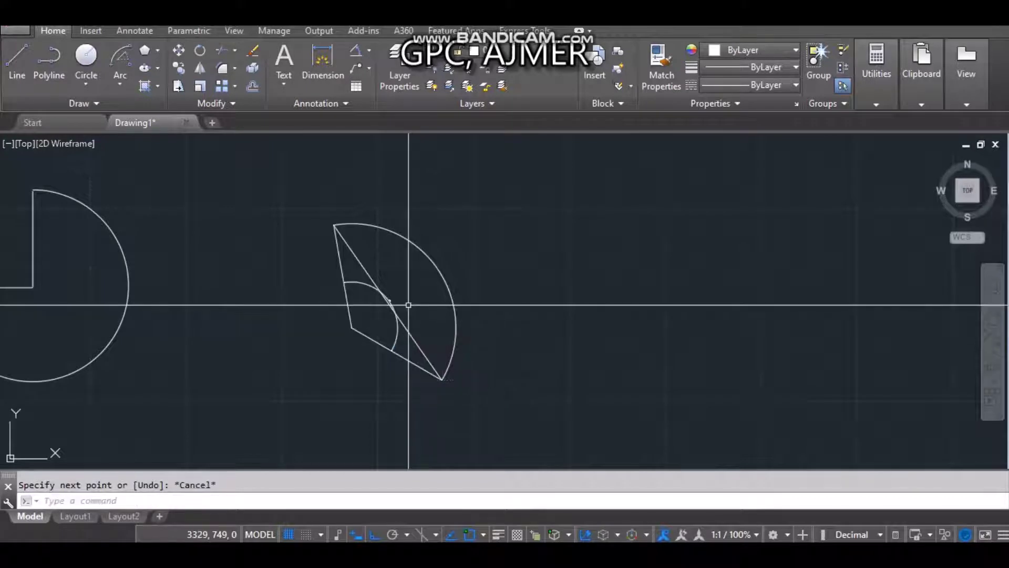
- List the chord line to read its 493-unit length, then select the sector's outer arc
type("dist")
key("Return")
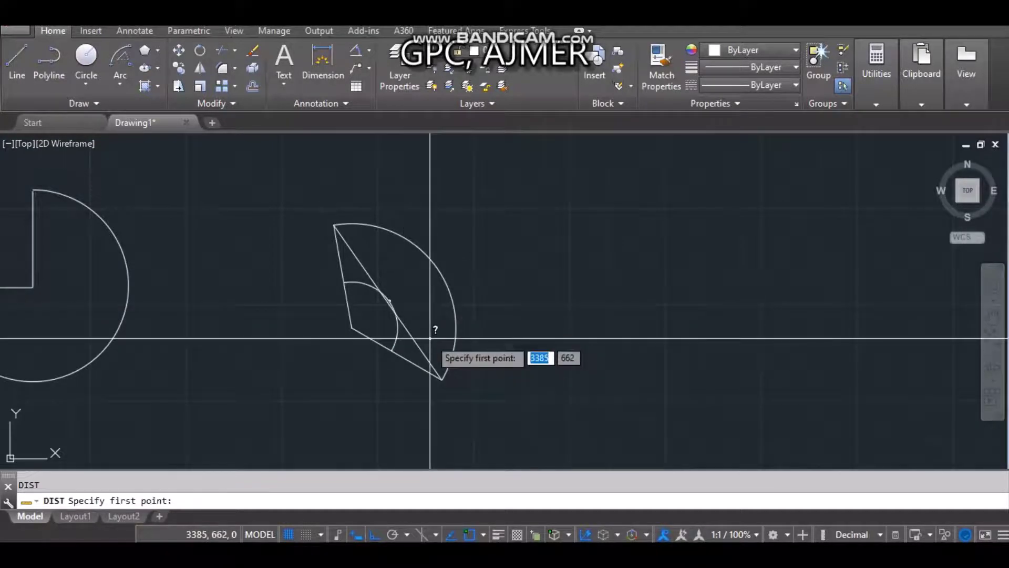
key("Escape")
type("i")
key("Return")
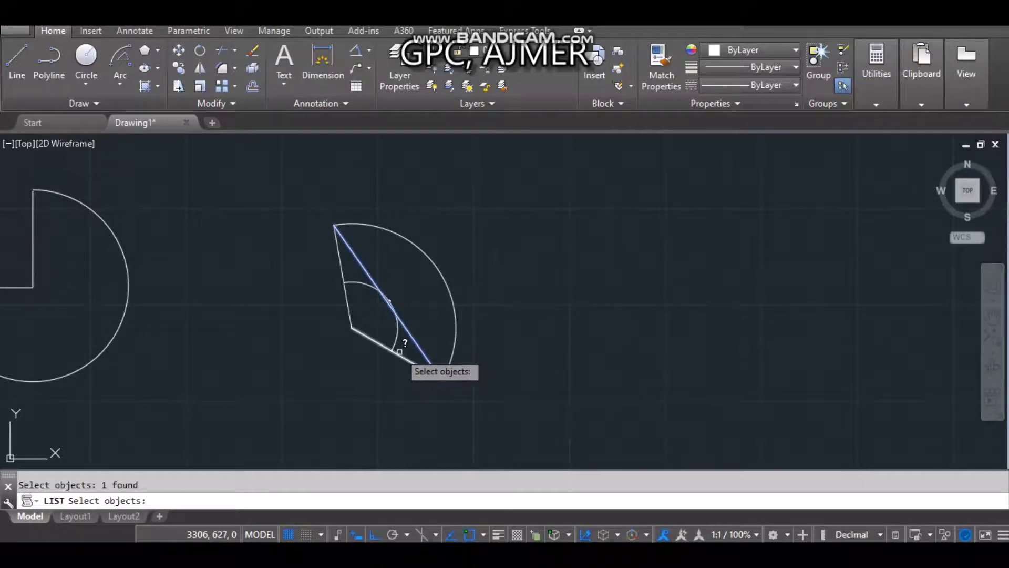
key("Return")
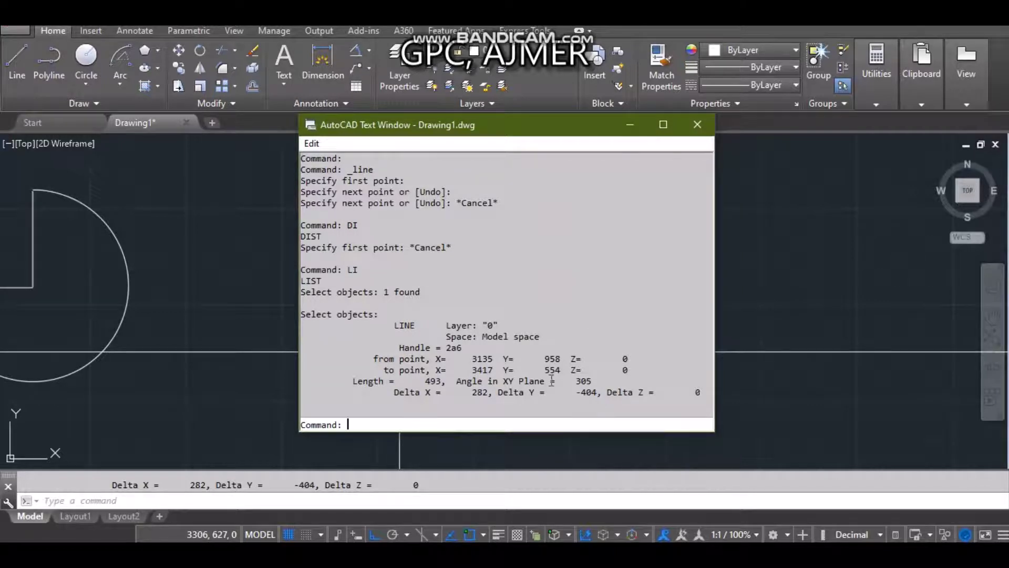
left_click(703, 124)
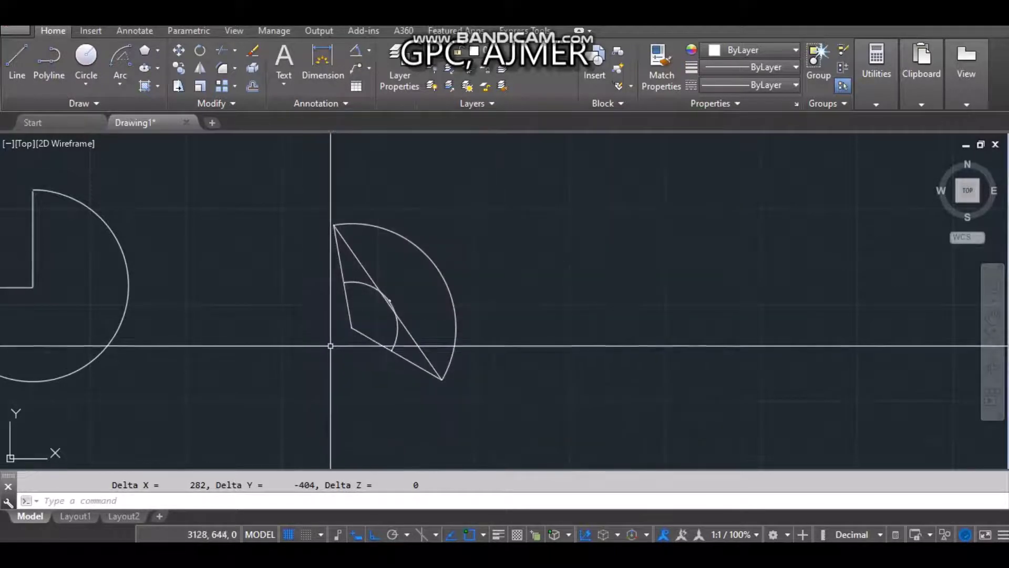
left_click(401, 234)
- Delete the outer arc and redraw it from the chord's lower end, centred at the vertex, chord length 495
key("Delete")
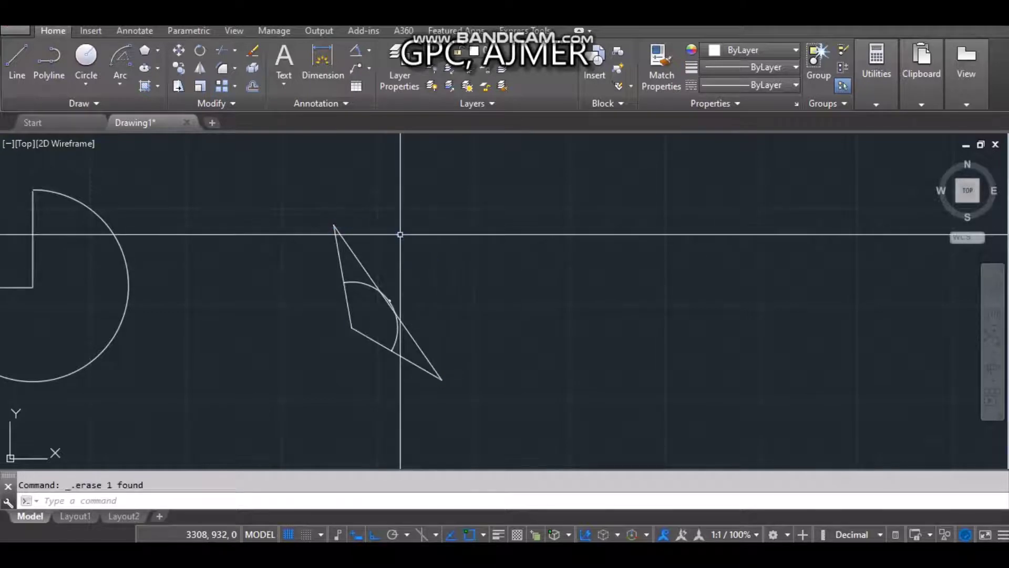
left_click(124, 88)
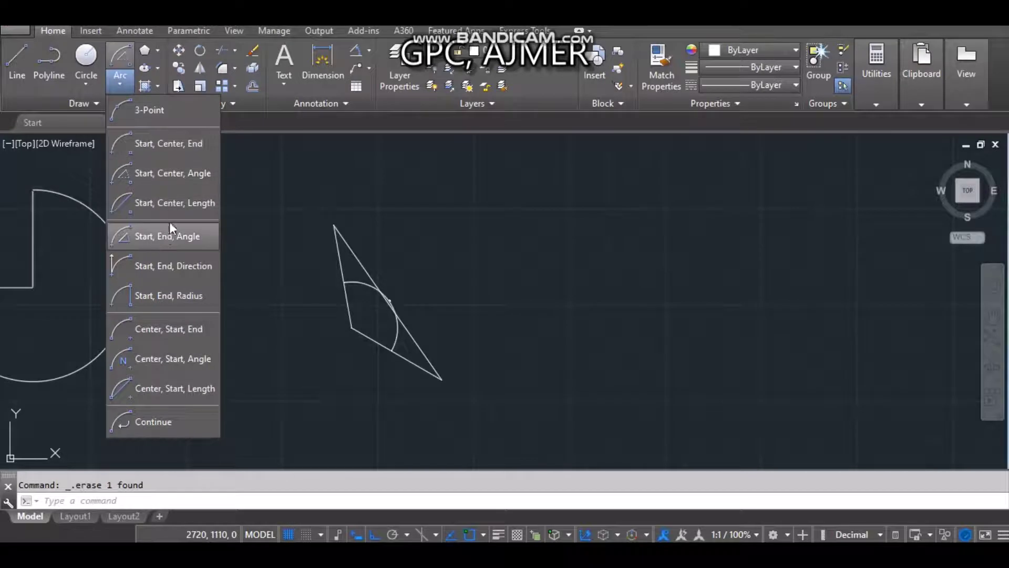
left_click(180, 204)
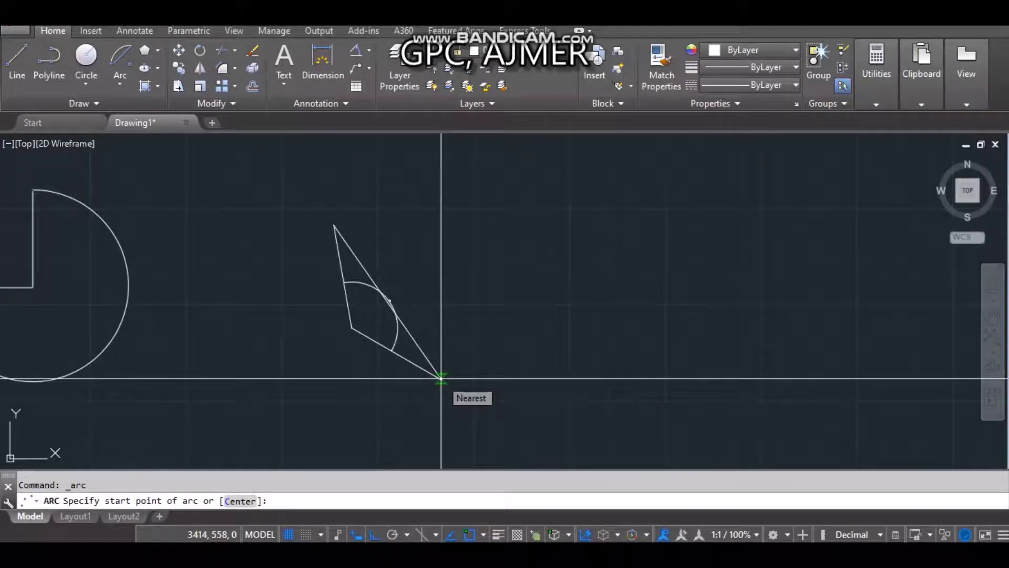
left_click(441, 377)
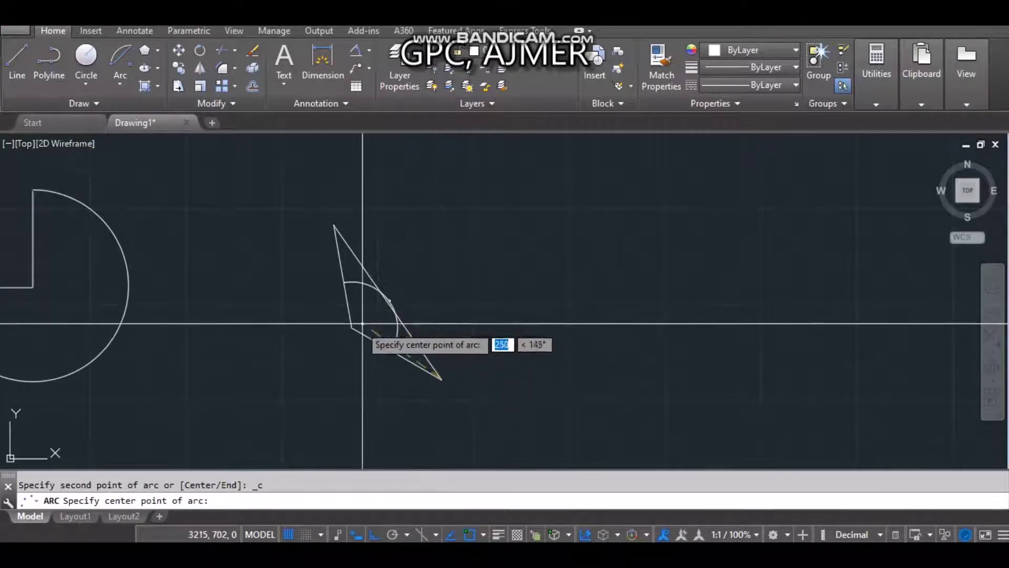
left_click(350, 327)
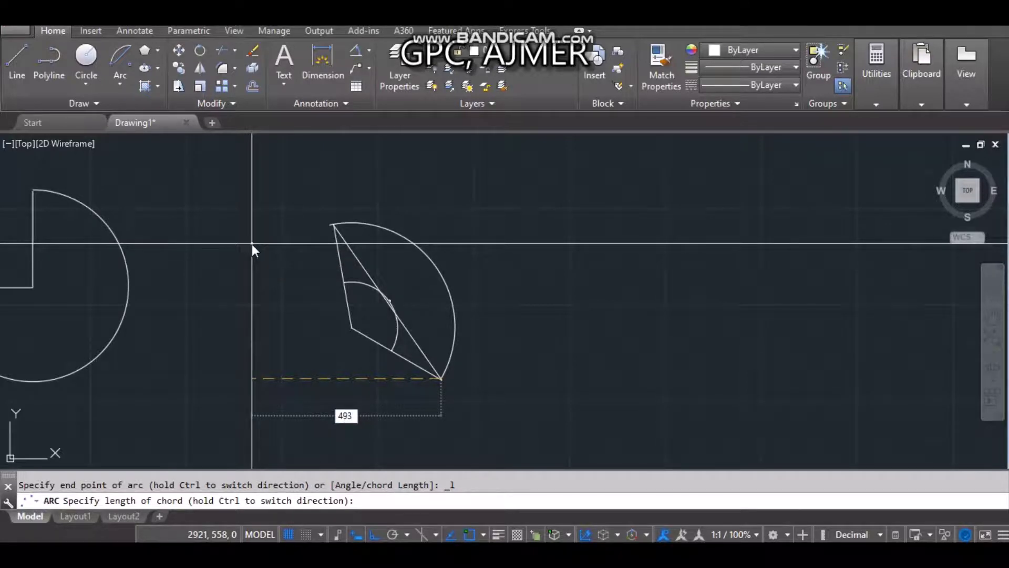
type("5")
key("Return")
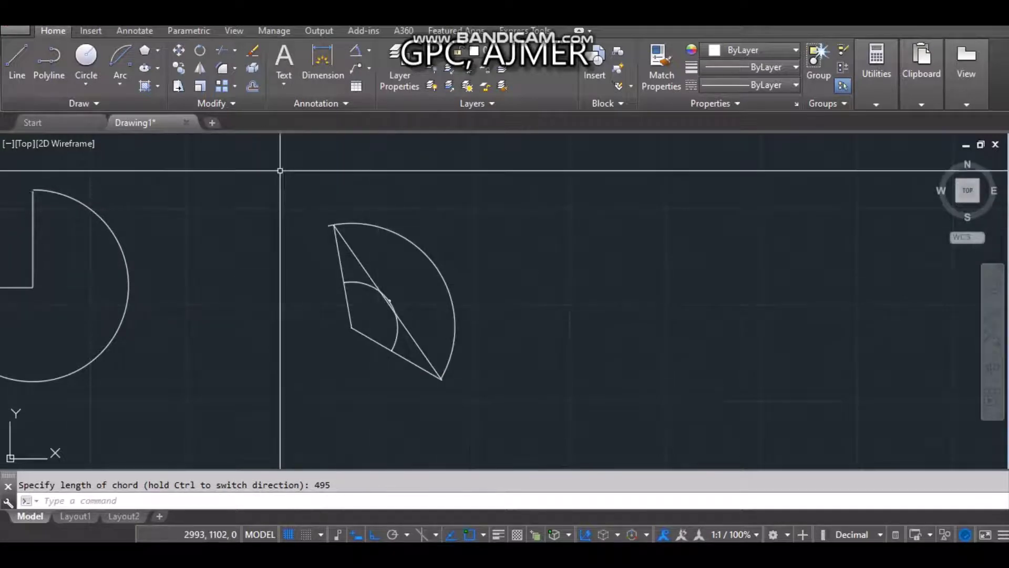
scroll(225, 227, "down", 5)
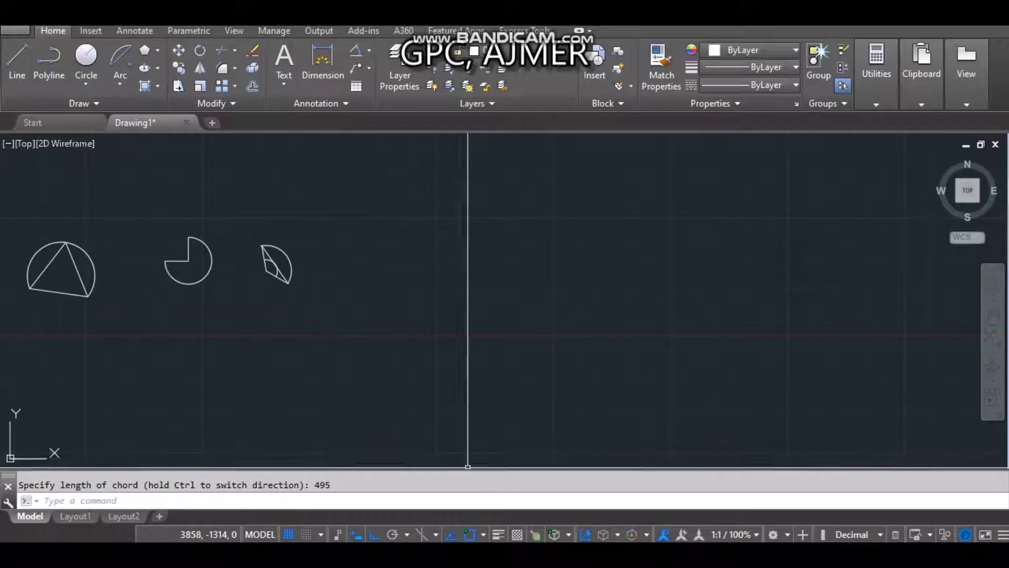
left_click(116, 85)
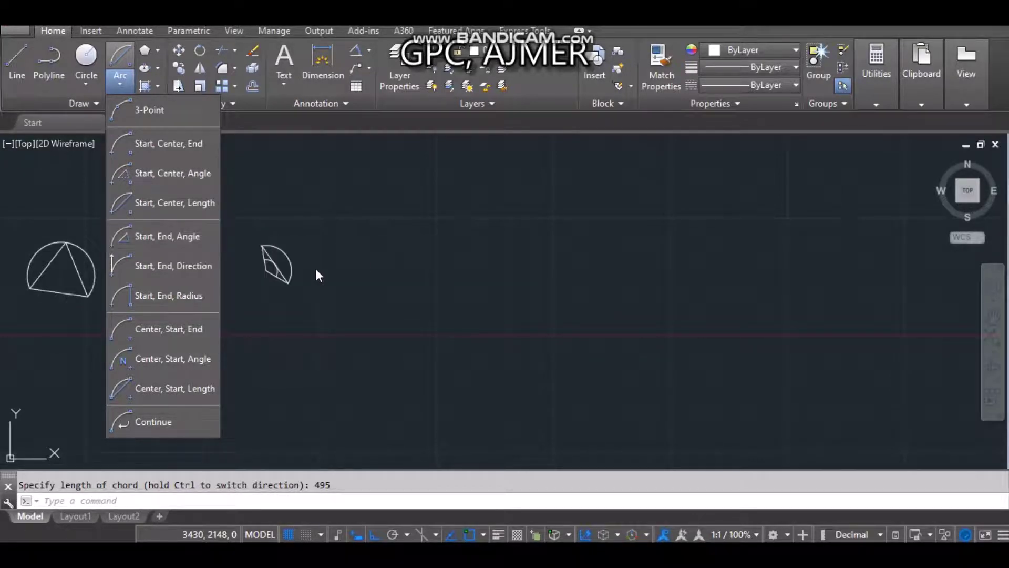
- Draw a start-end-angle arc below the shapes with a 180° included angle
left_click(243, 262)
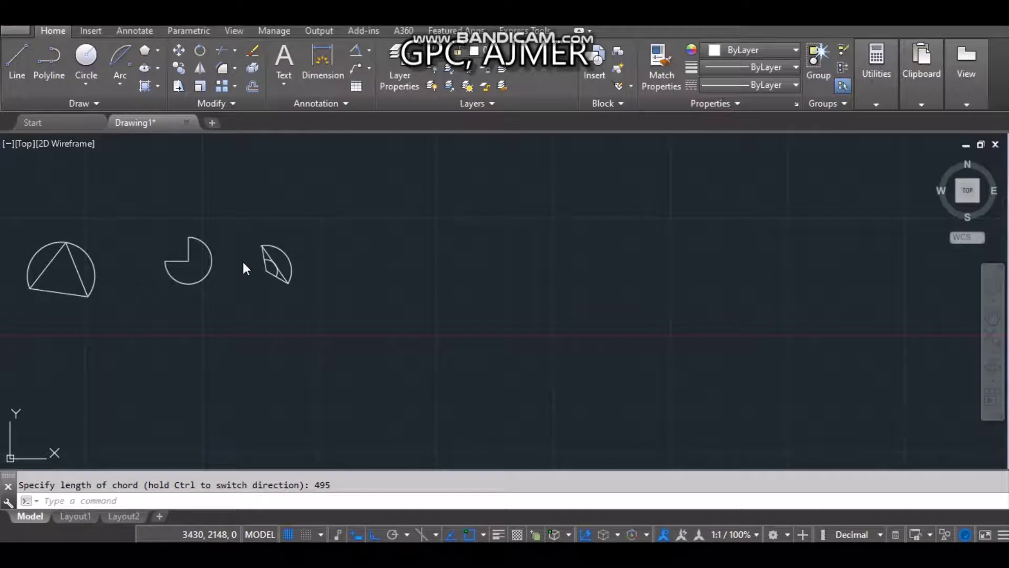
left_click(129, 83)
left_click(147, 232)
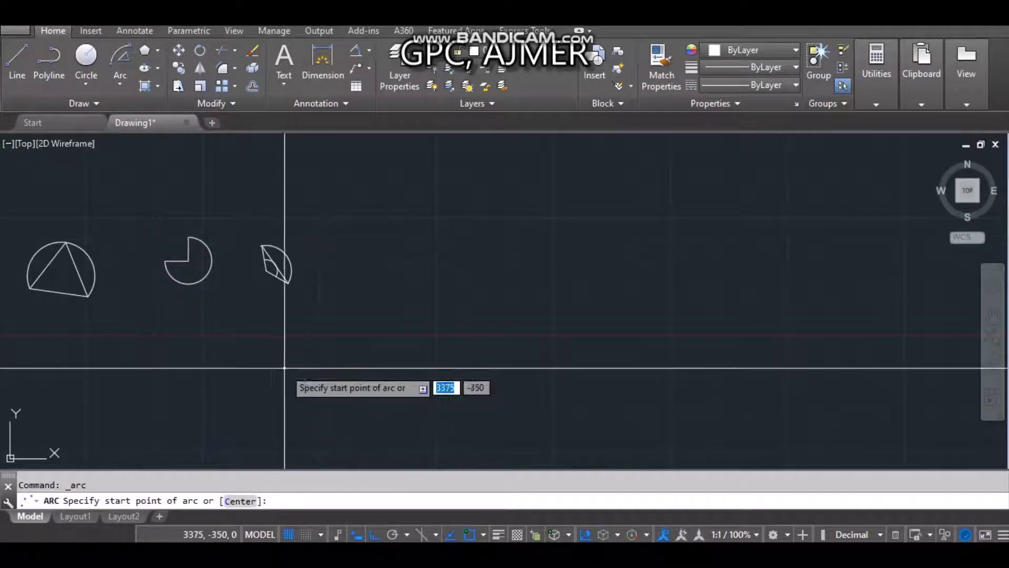
left_click(285, 368)
left_click(205, 364)
type("18")
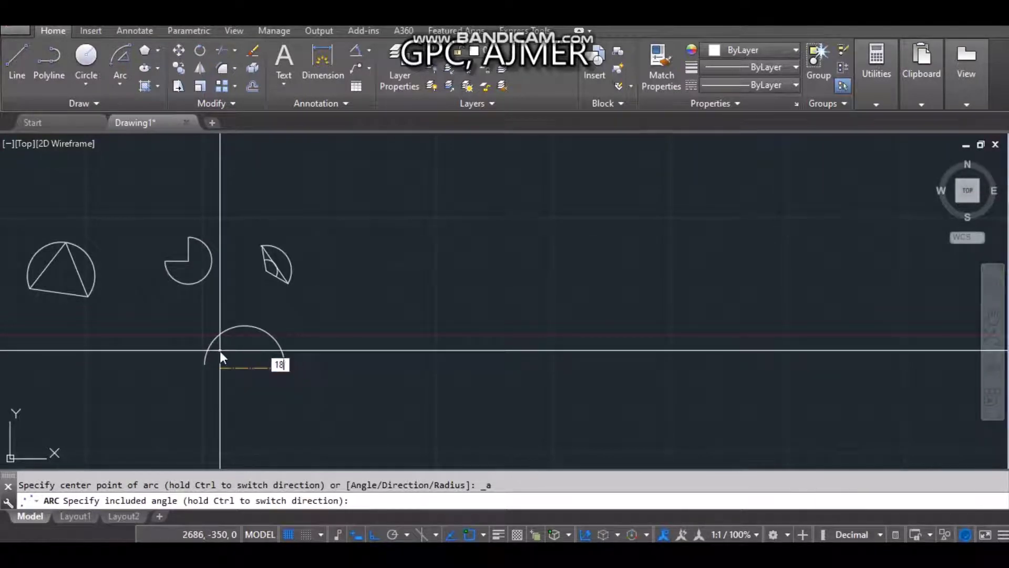
type("0")
key("Return")
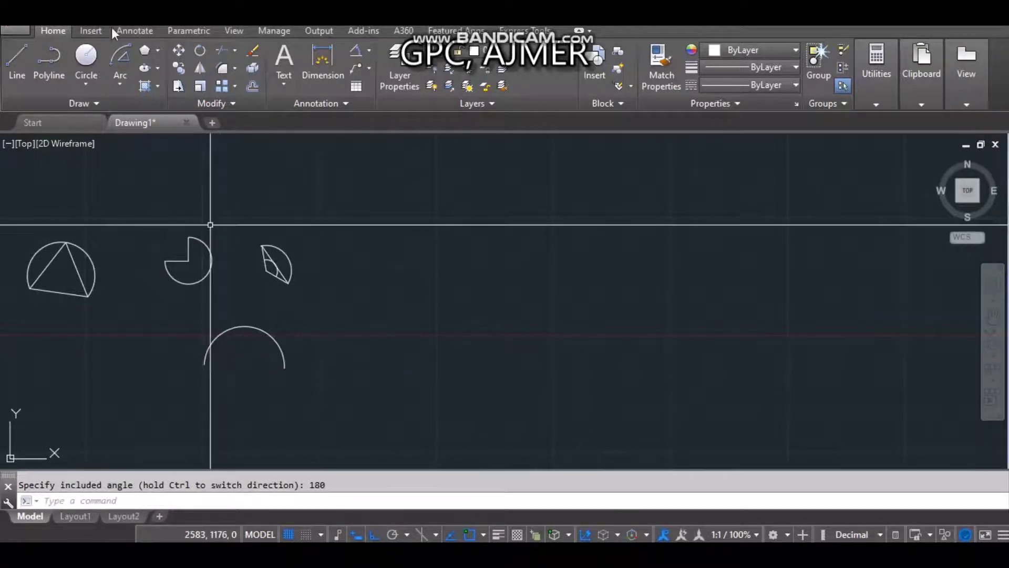
left_click(119, 81)
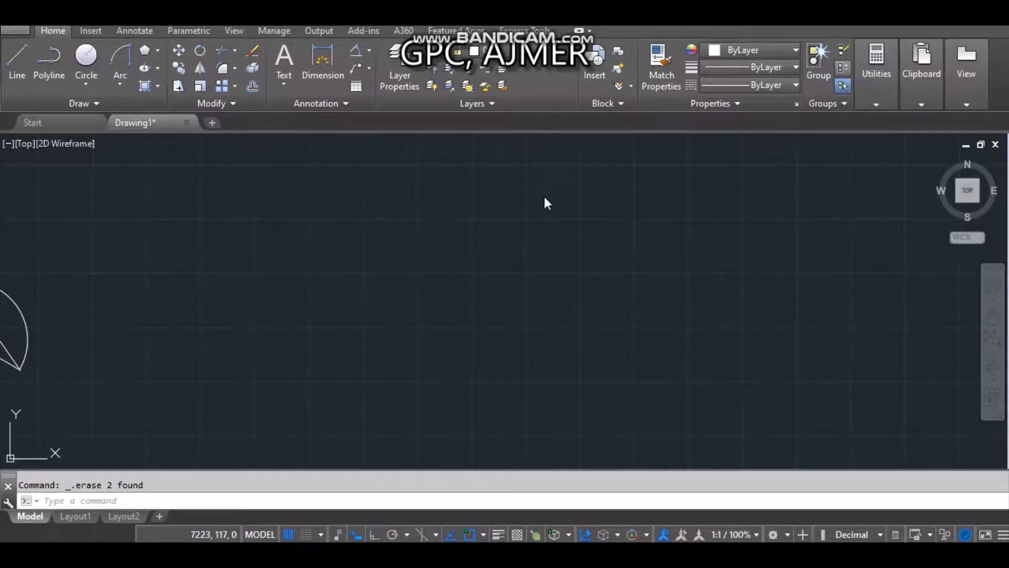
left_click(127, 87)
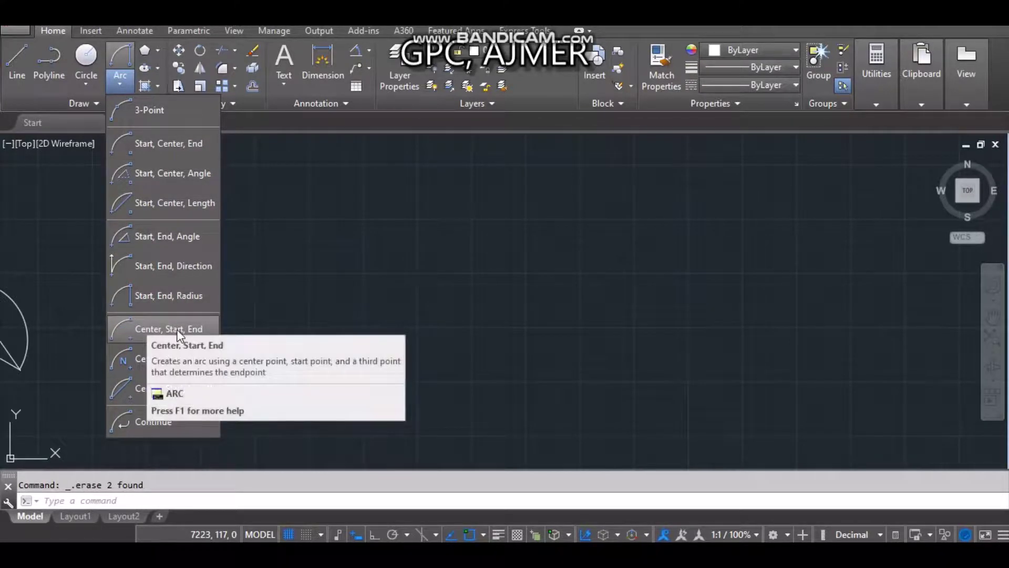
mouse_move(168, 329)
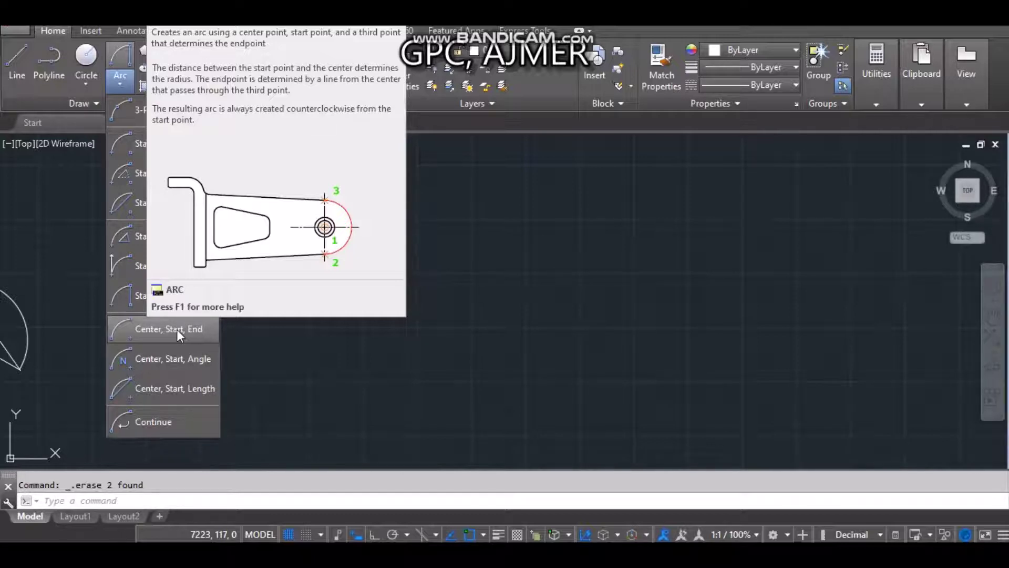
left_click(177, 329)
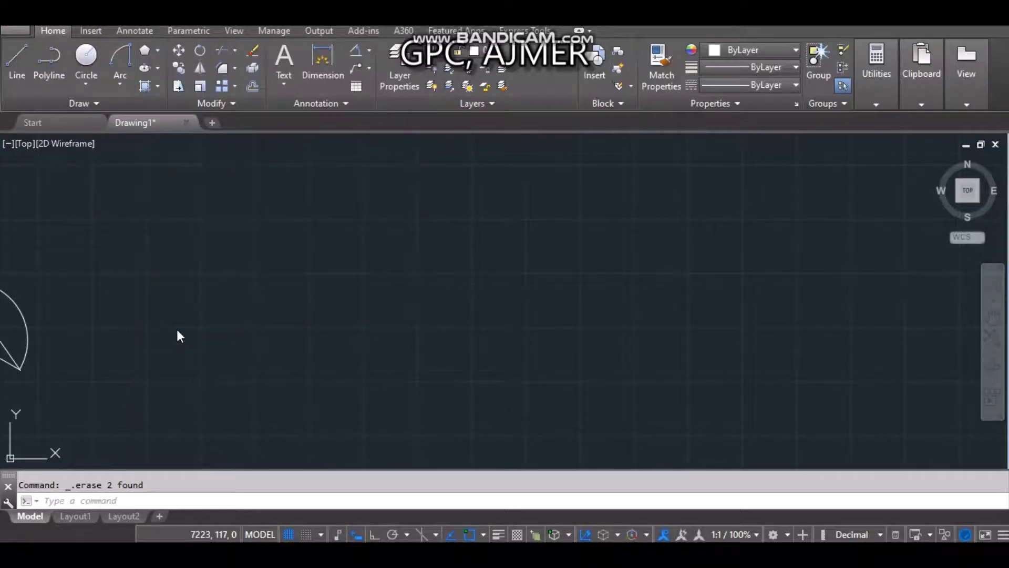
- Draw a horizontal line with Ortho switched on
type("l")
key("Return")
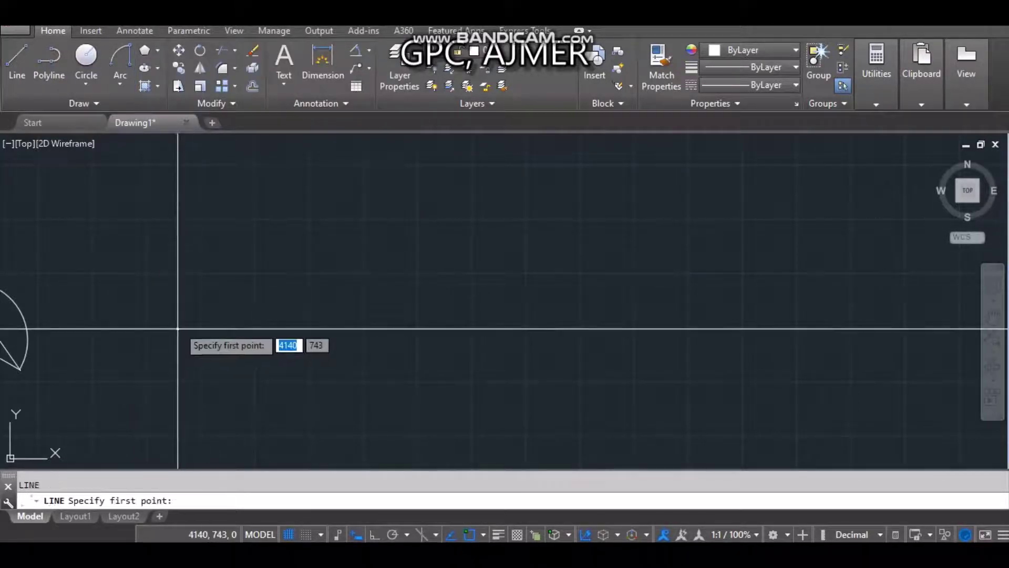
left_click(140, 252)
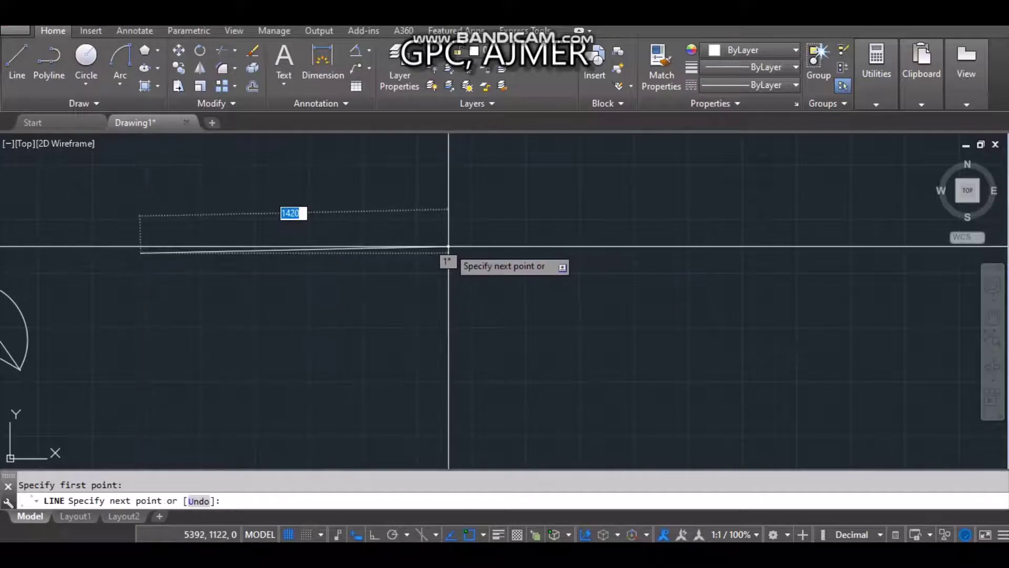
key("F8")
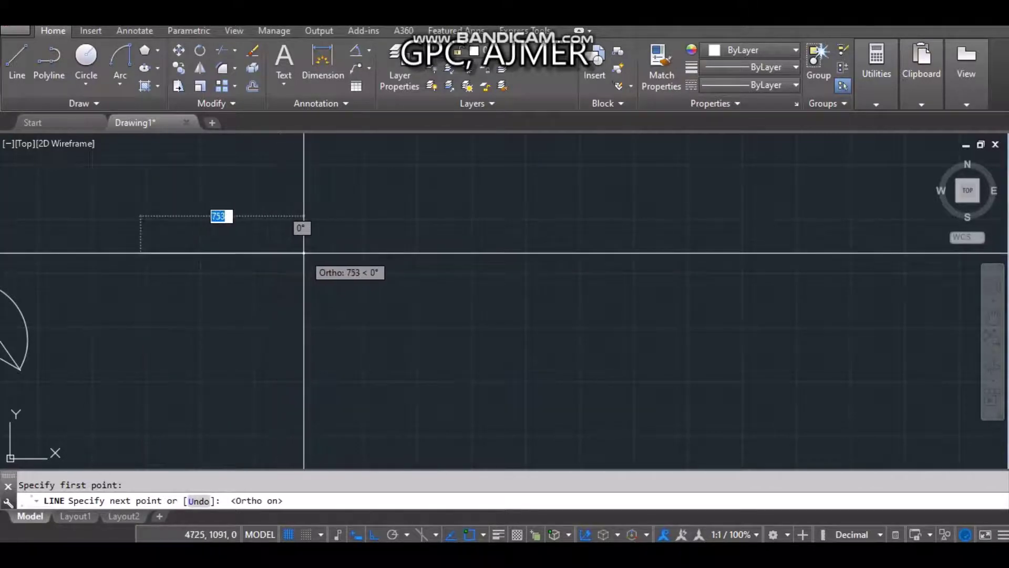
left_click(303, 251)
key("Escape")
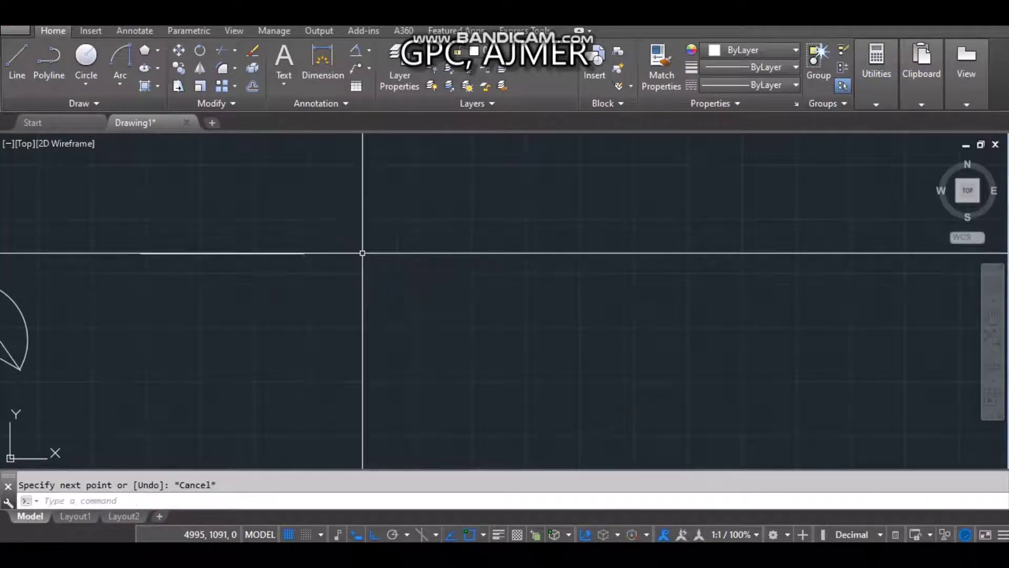
- Offset the horizontal line 100 units downward to make a parallel copy
type("o")
key("Return")
type("100")
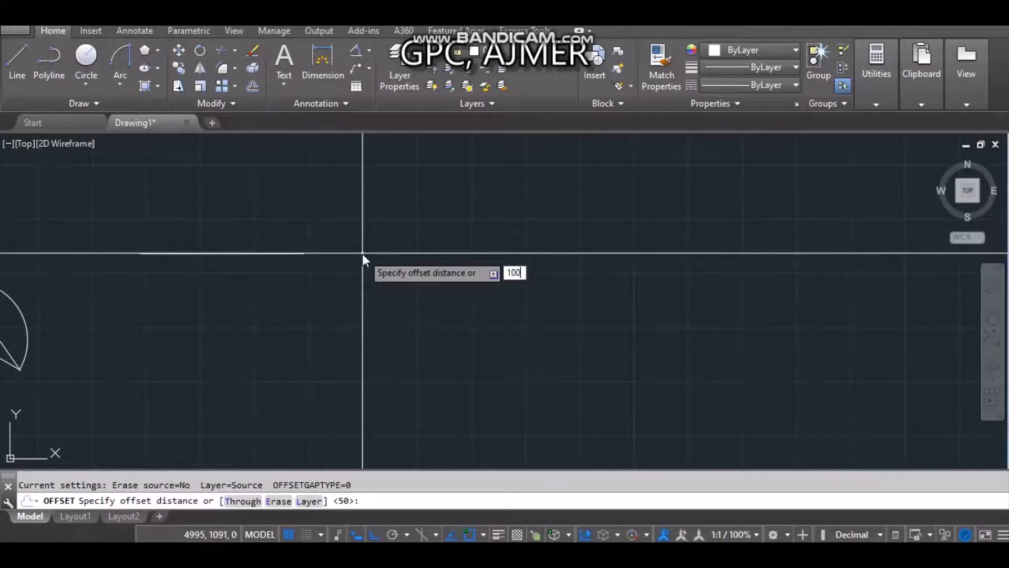
key("Return")
left_click(261, 248)
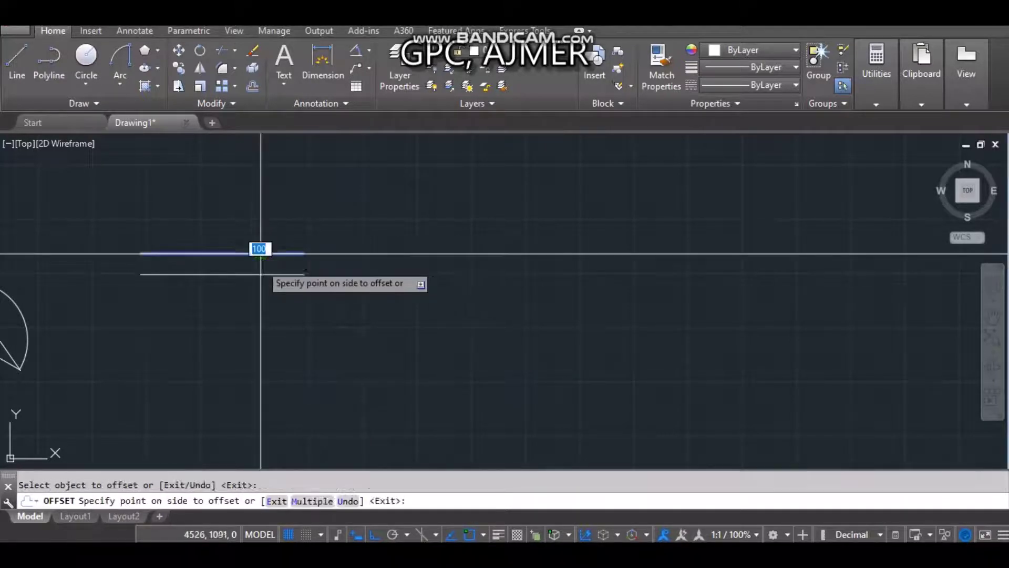
left_click(264, 337)
- Start a dimension between the two lines' right ends, then cancel it
scroll(282, 278, "up", 3)
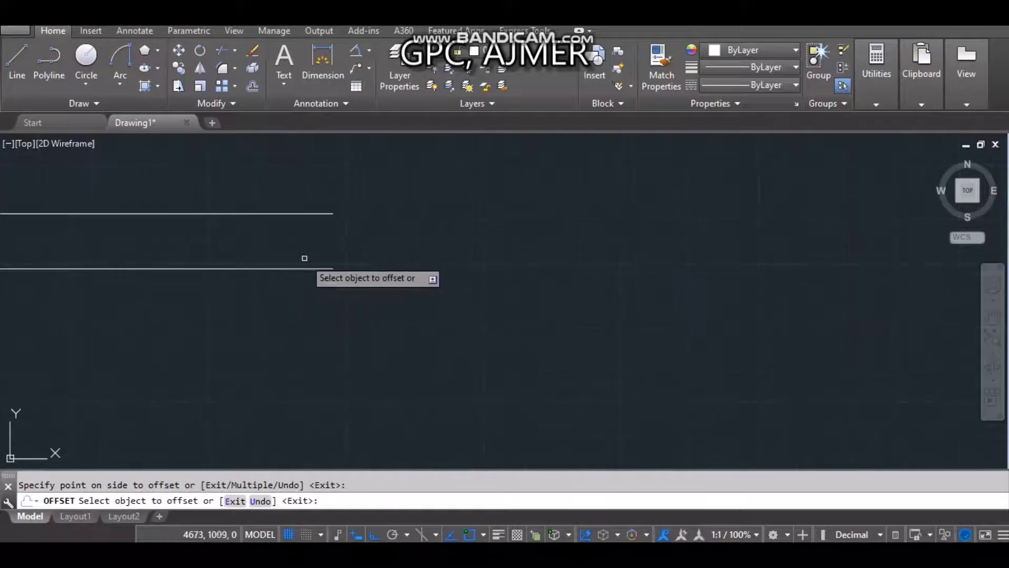
scroll(304, 259, "up", 1)
middle_click_drag(324, 245, 333, 292)
scroll(333, 292, "up", 2)
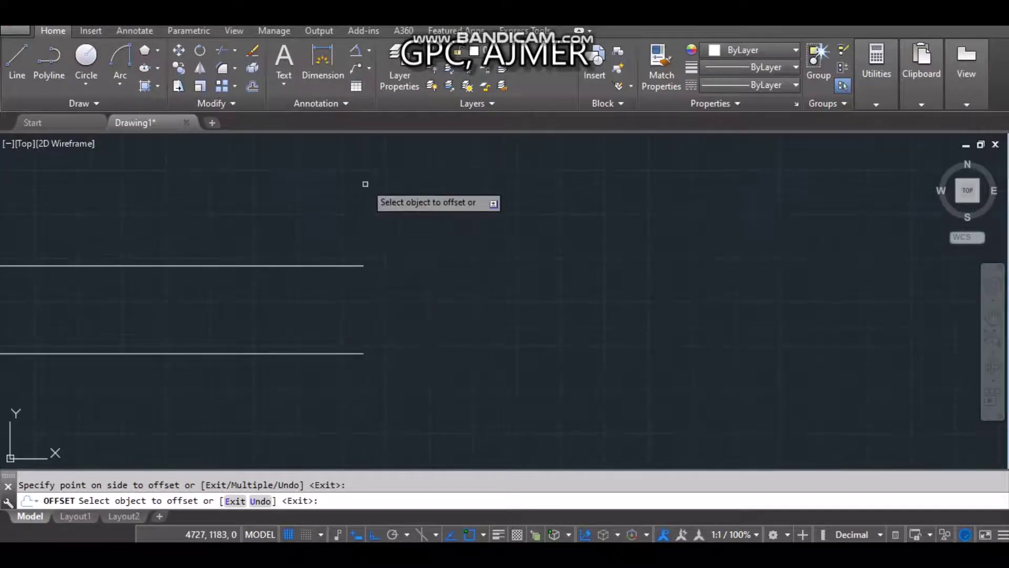
left_click(337, 76)
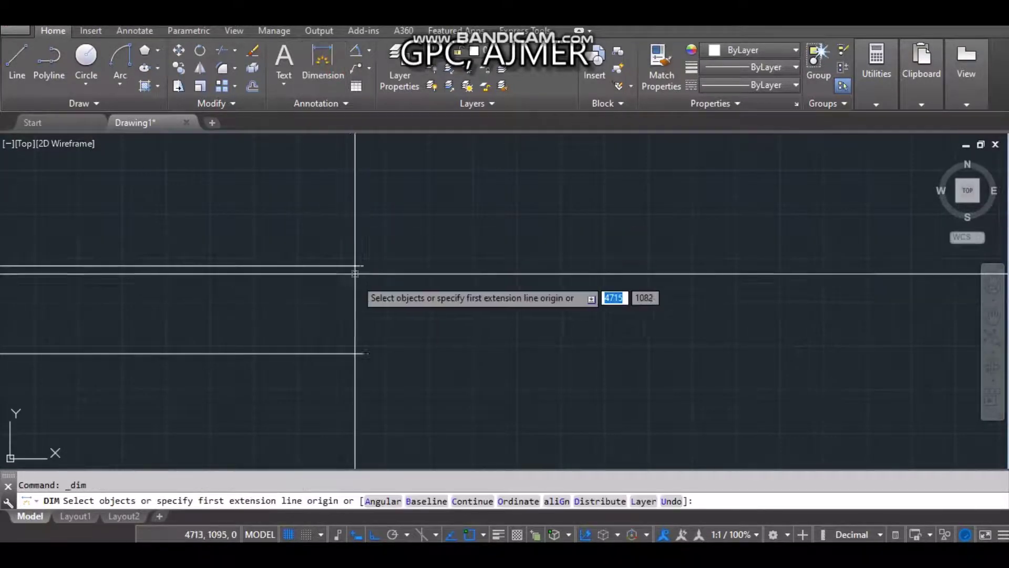
left_click(363, 351)
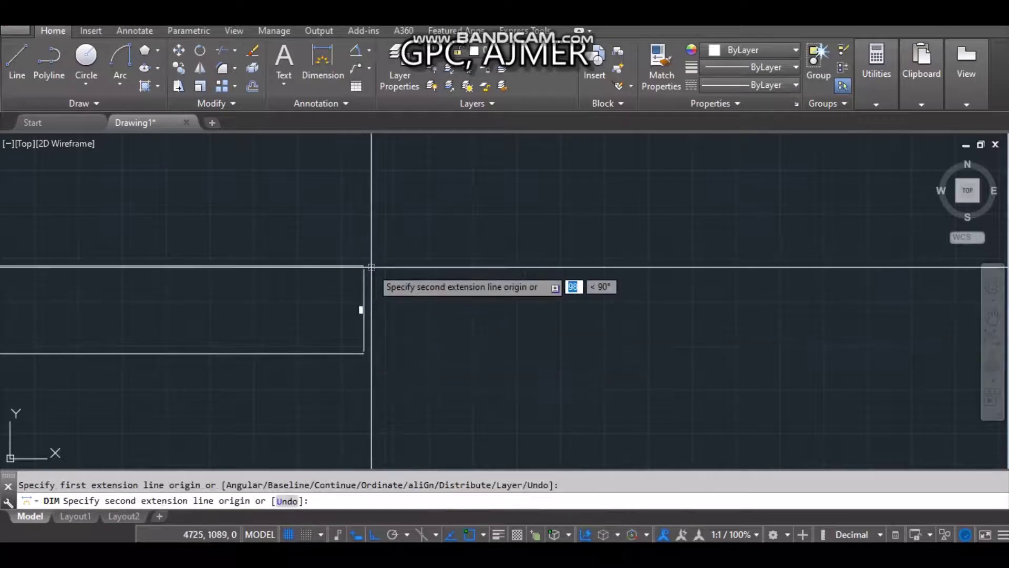
left_click(364, 266)
scroll(356, 310, "down", 3)
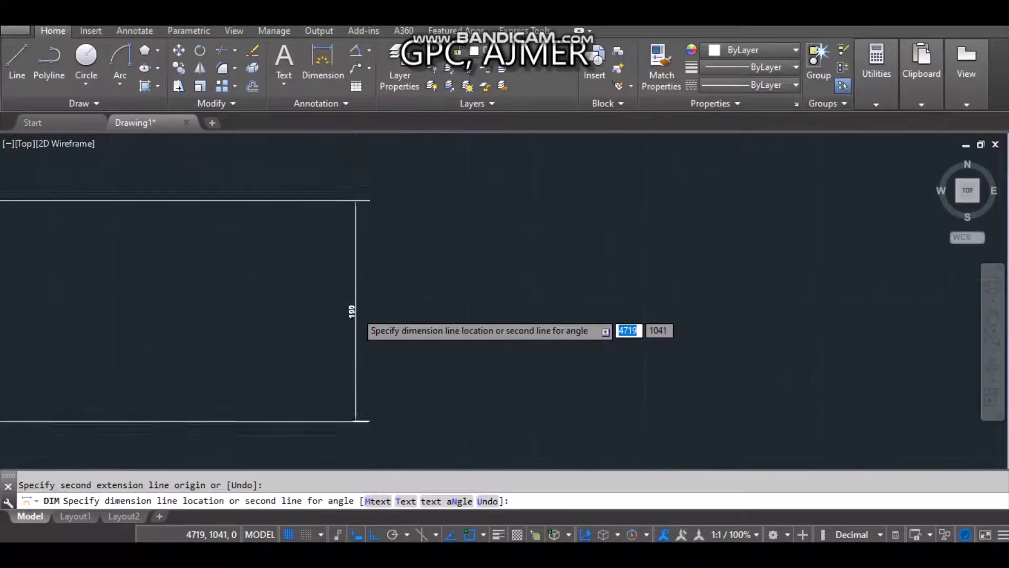
scroll(356, 309, "down", 2)
key("Escape")
scroll(356, 308, "down", 2)
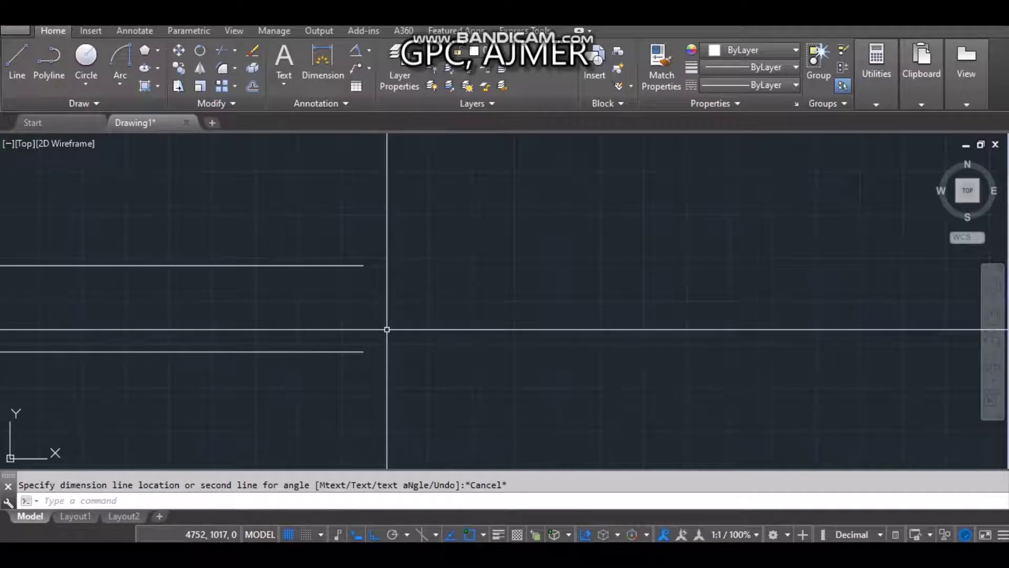
- Try the Center, Start, End arc method, then switch to Start, End, Radius
left_click(118, 82)
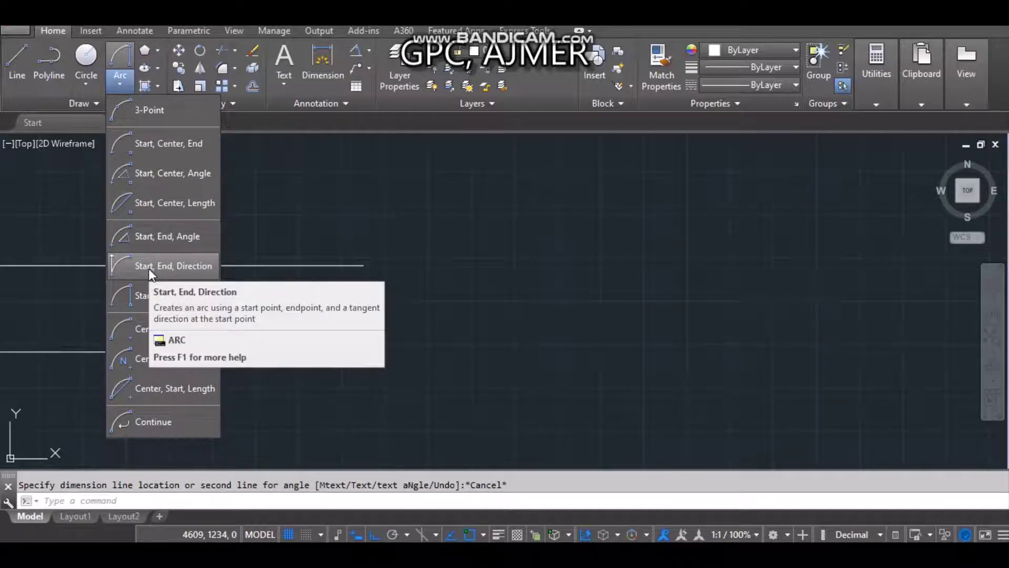
mouse_move(168, 329)
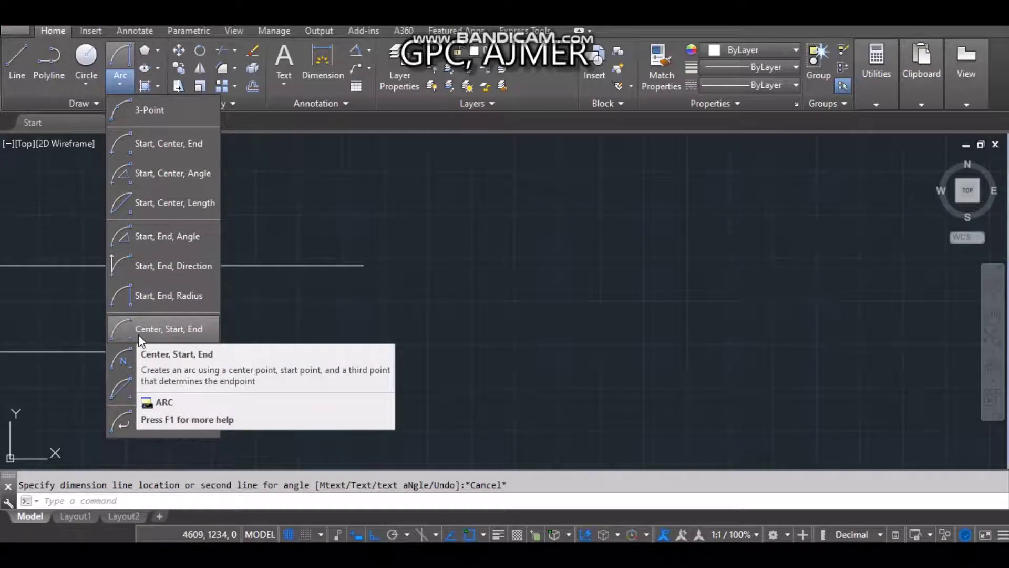
left_click(138, 331)
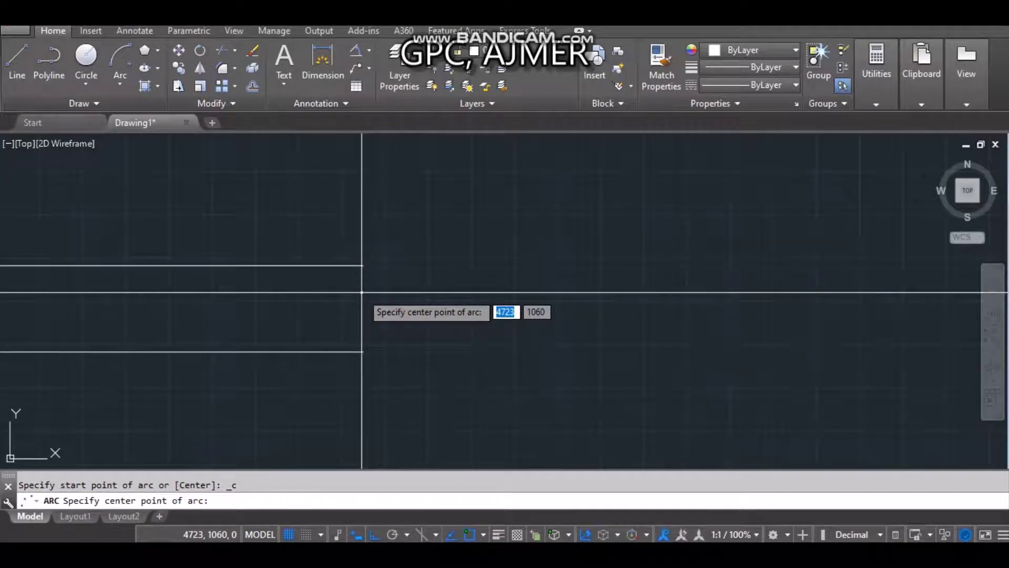
left_click(119, 84)
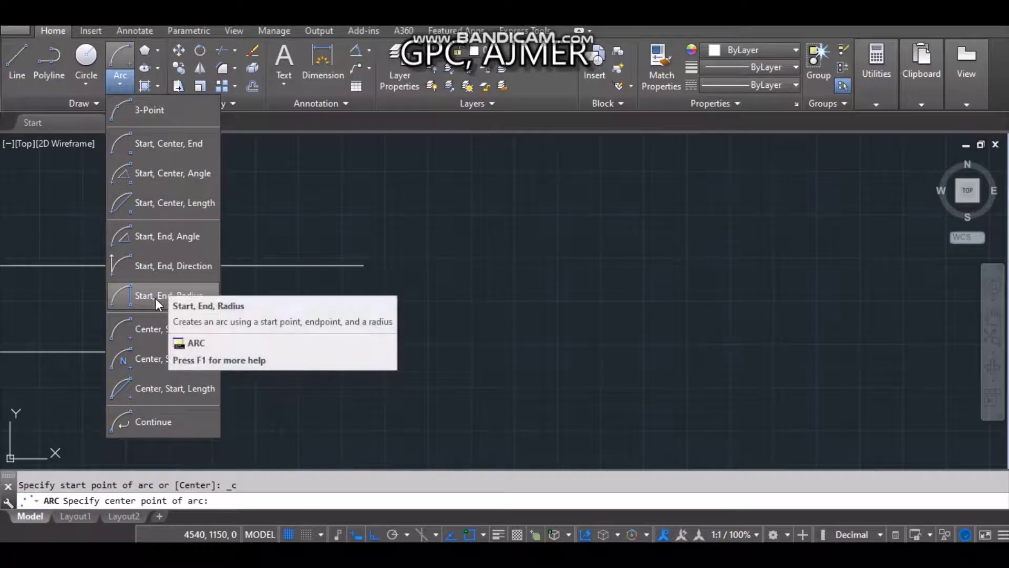
mouse_move(169, 295)
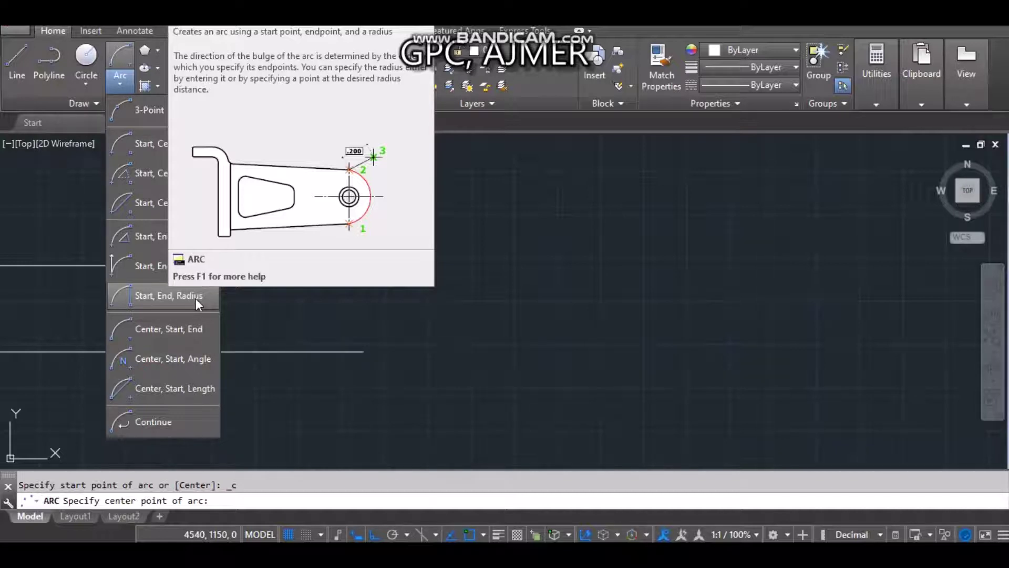
left_click(195, 298)
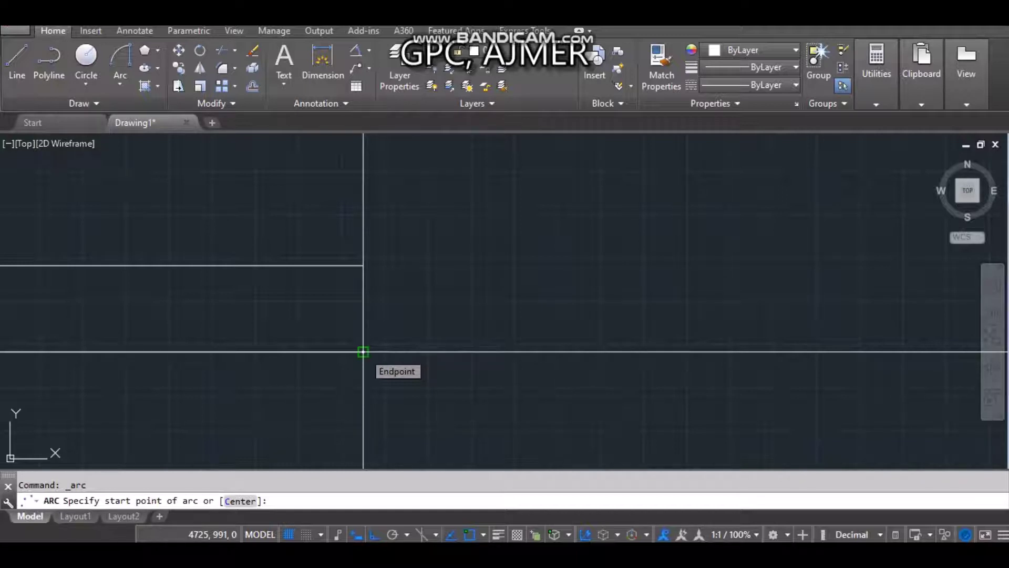
- Draw a radius-50 arc from the lower line's right end to the upper line's right end
left_click(364, 352)
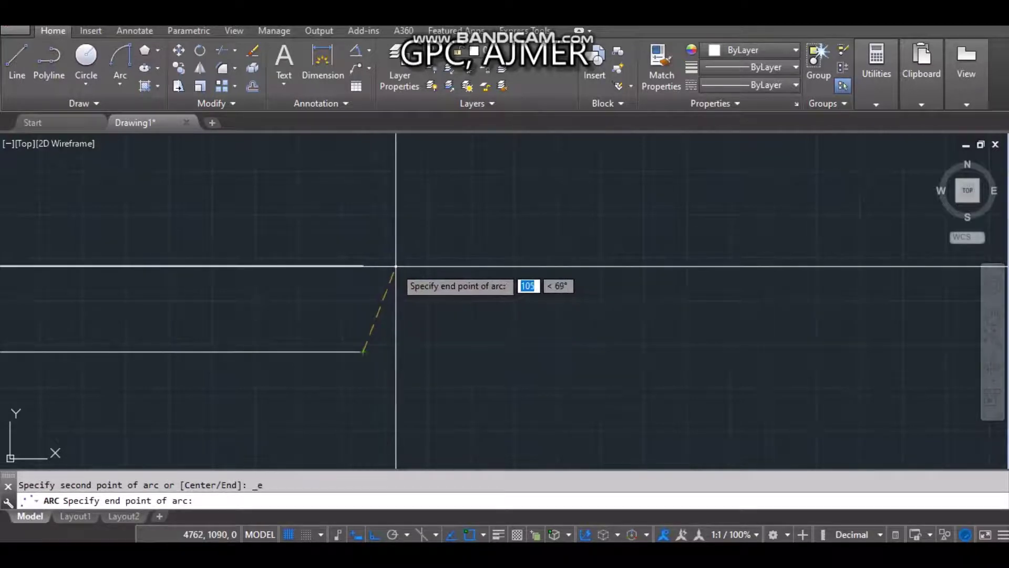
left_click(360, 265)
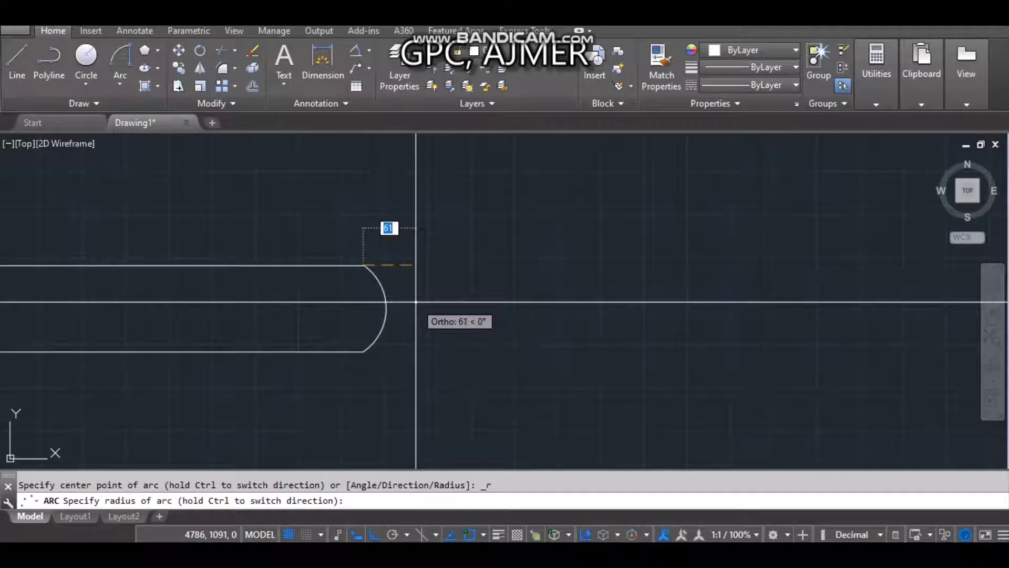
type("50")
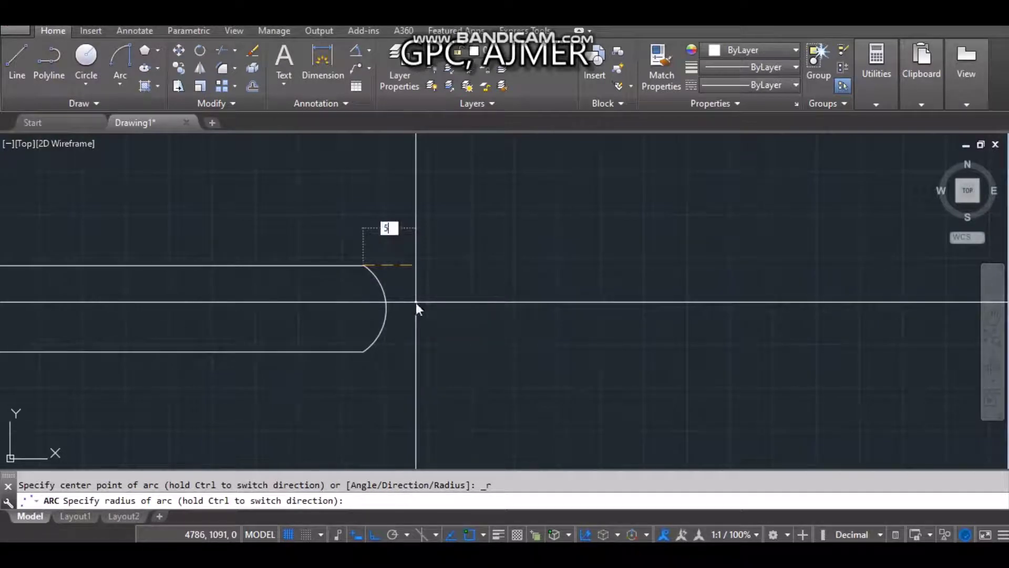
key("Return")
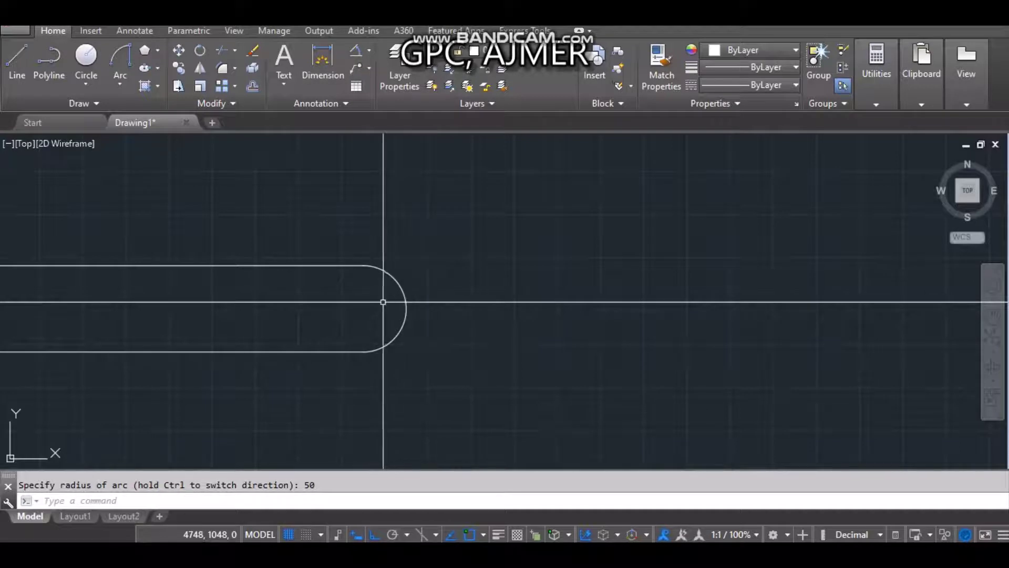
- Select the new arc and inspect its midpoint grip without changing it
left_click(406, 308)
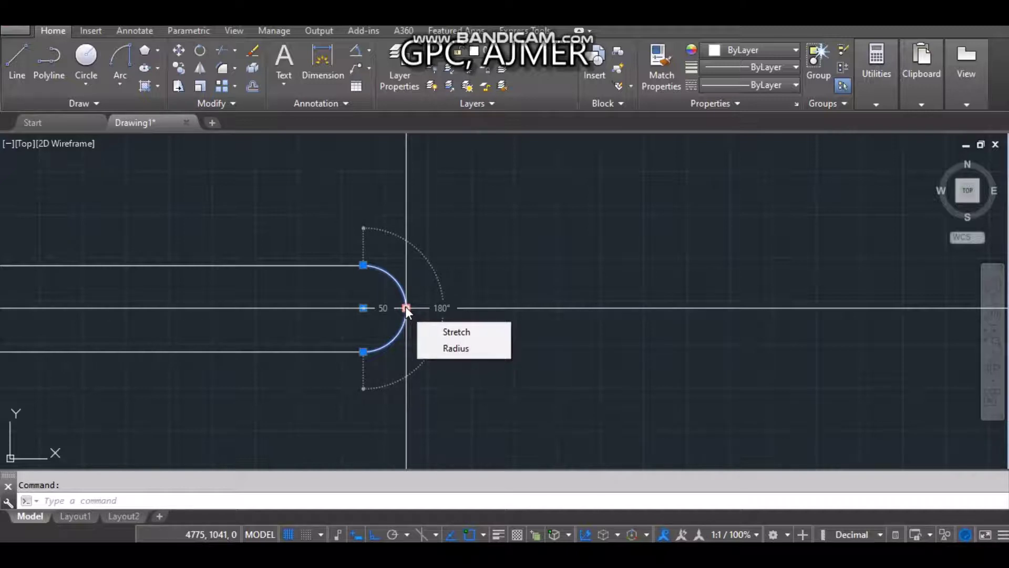
left_click(405, 308)
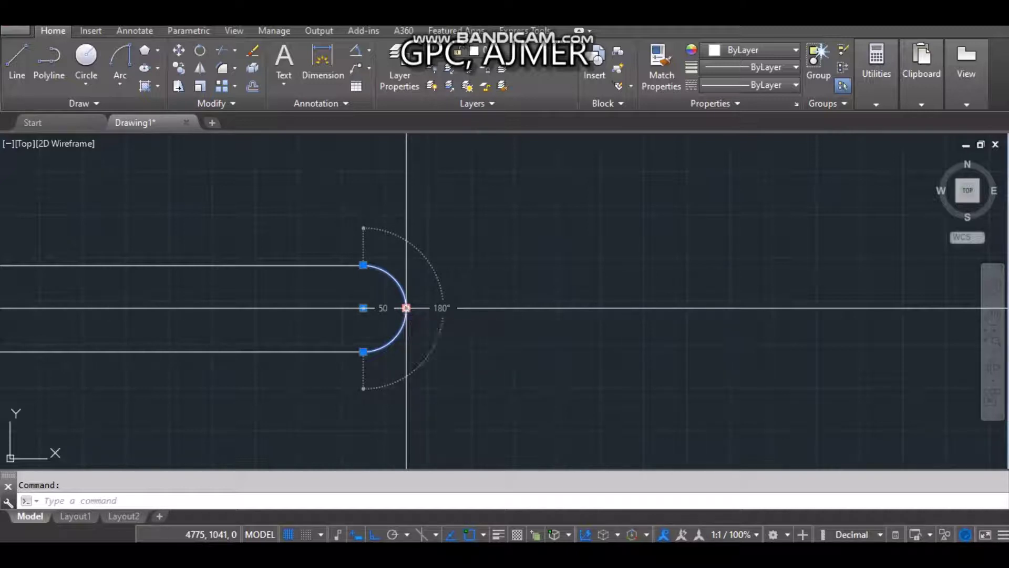
key("Escape")
key("Escape")
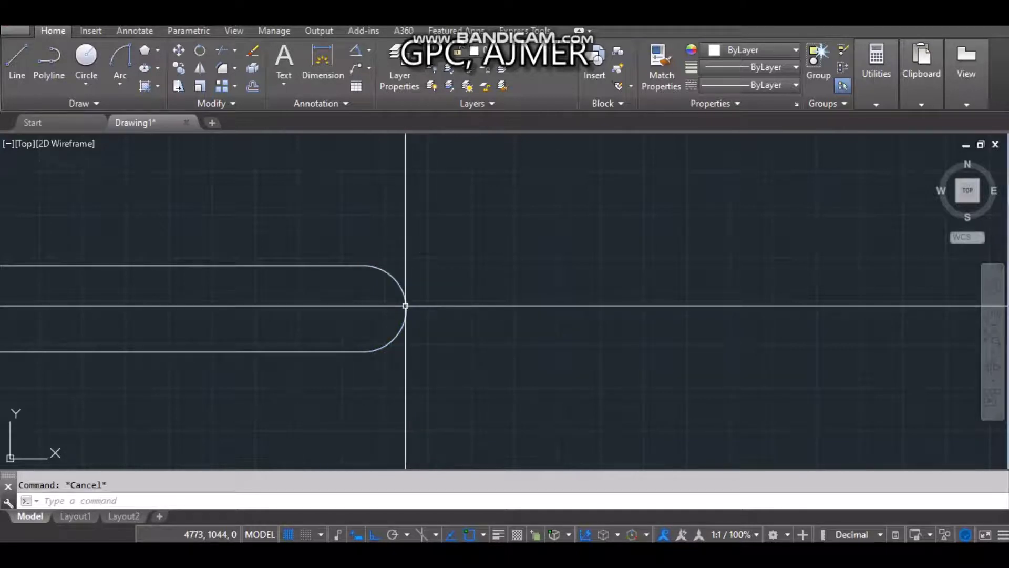
left_click(406, 305)
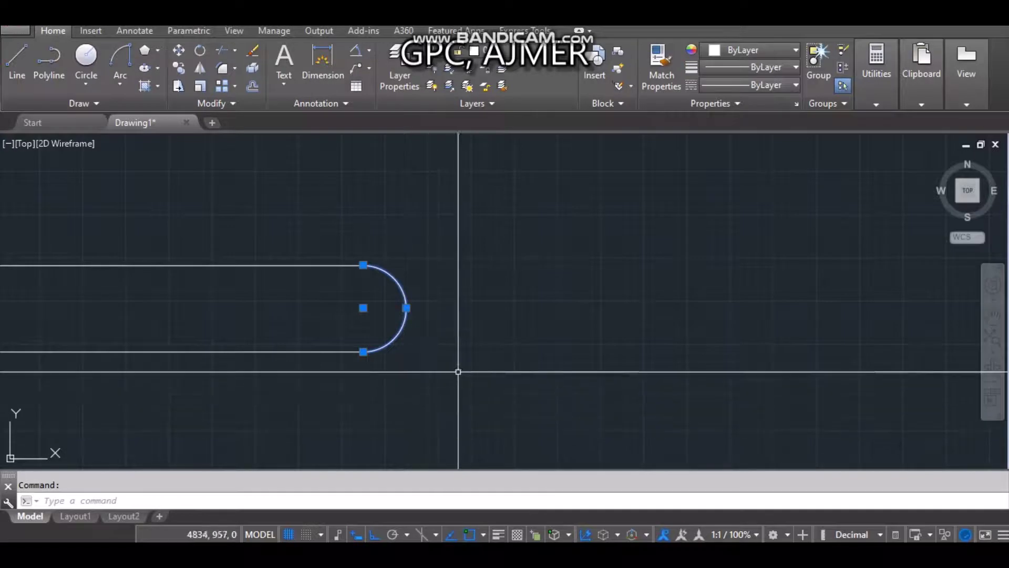
- Erase the arc and add a CENTERLINE between the lower and upper lines
key("Delete")
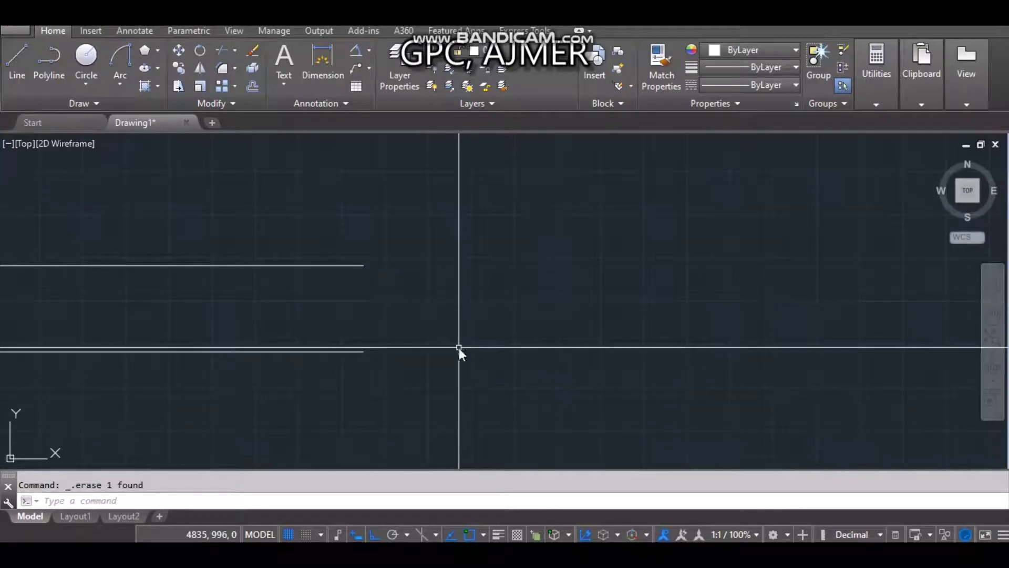
type("CENTERLINE")
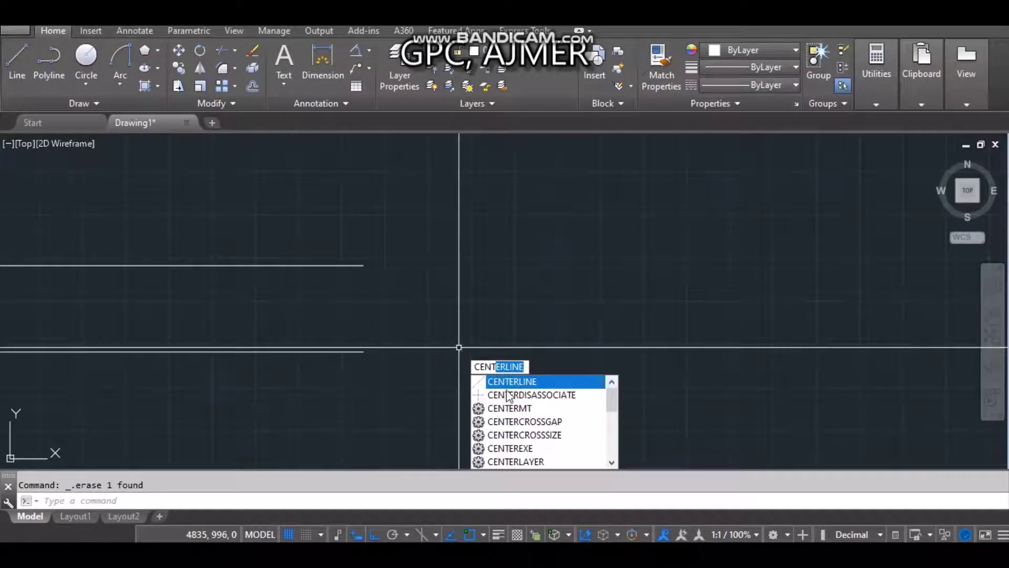
key("Return")
left_click(262, 350)
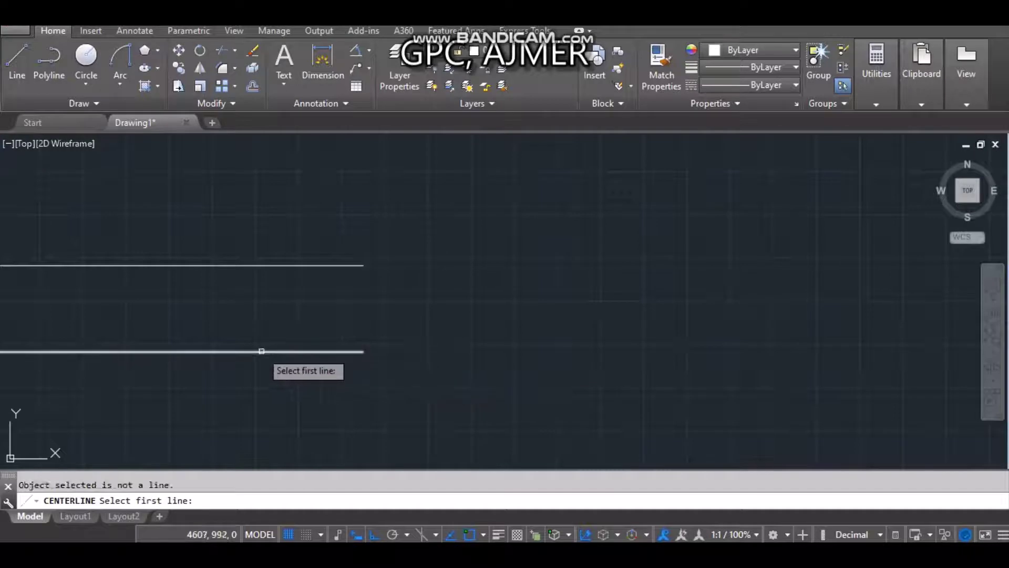
left_click(270, 264)
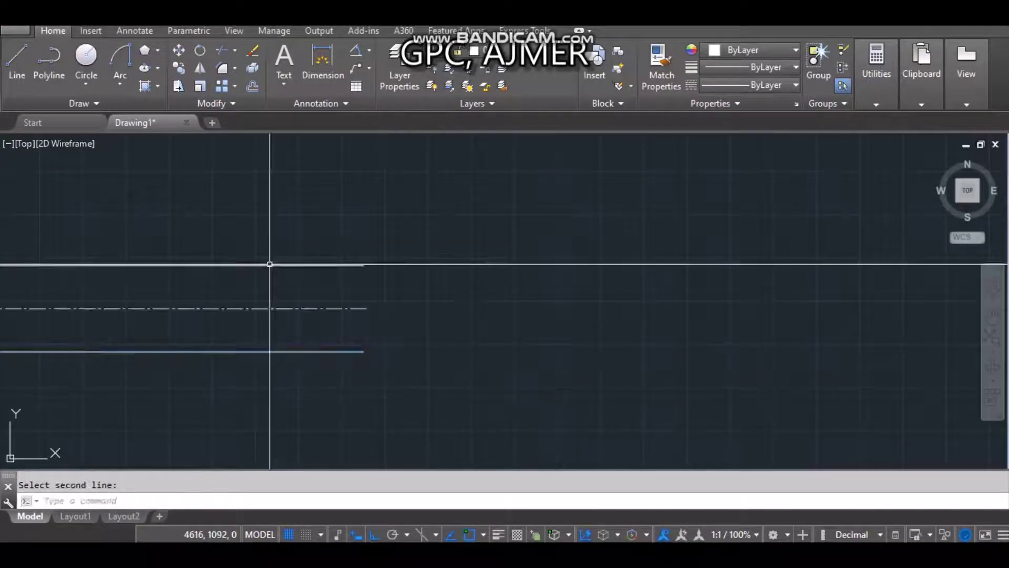
key("Escape")
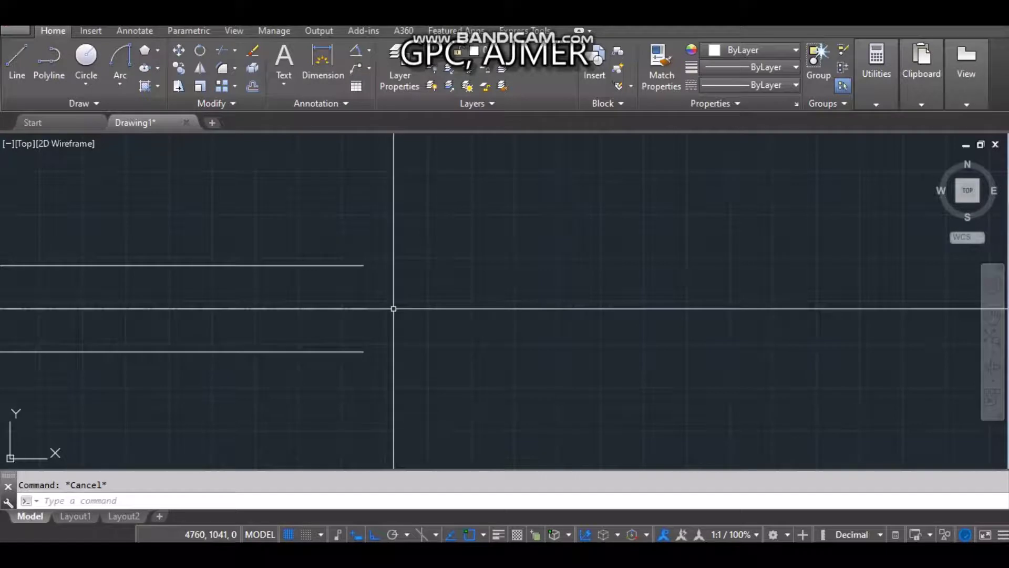
- Draw a Center, Start, End arc centred on the centreline's end, from lower to upper line end
left_click(132, 89)
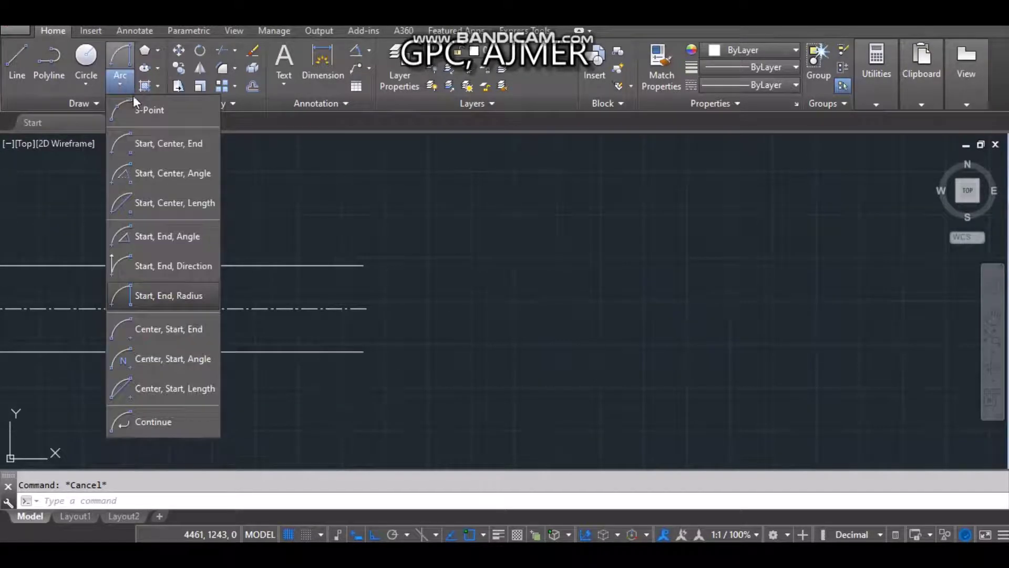
left_click(178, 322)
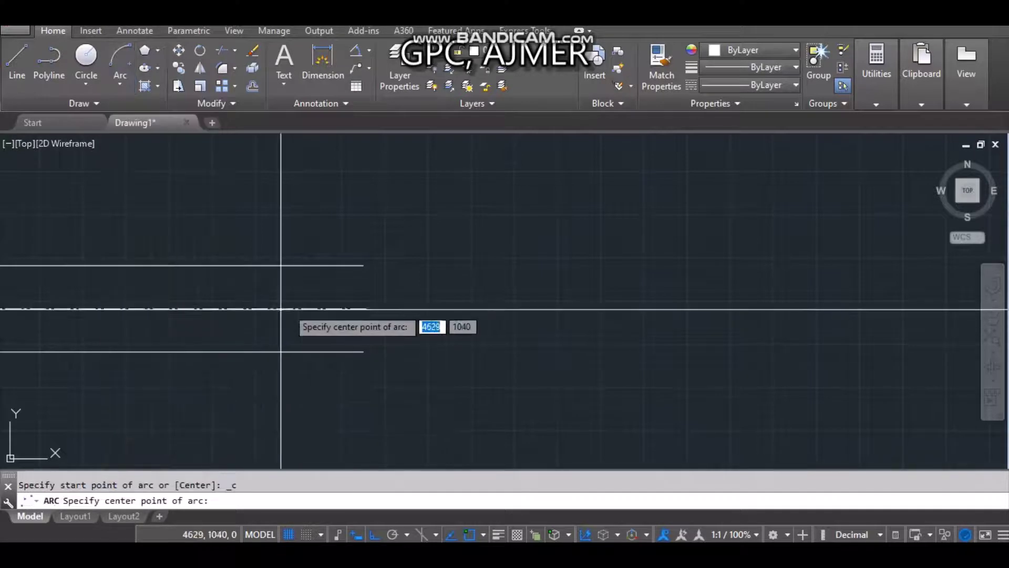
left_click(365, 308)
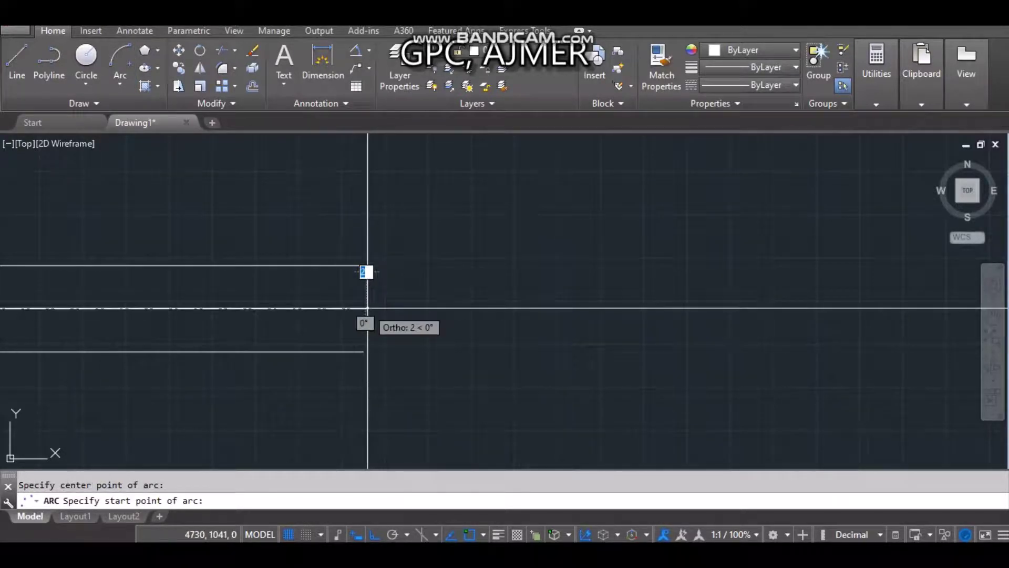
left_click(364, 351)
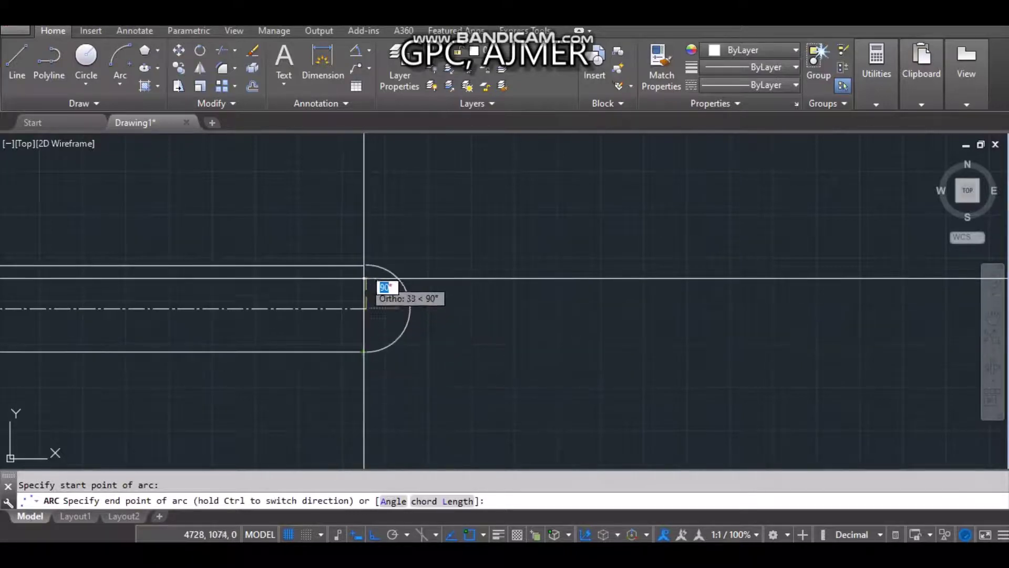
scroll(368, 263, "up", 5)
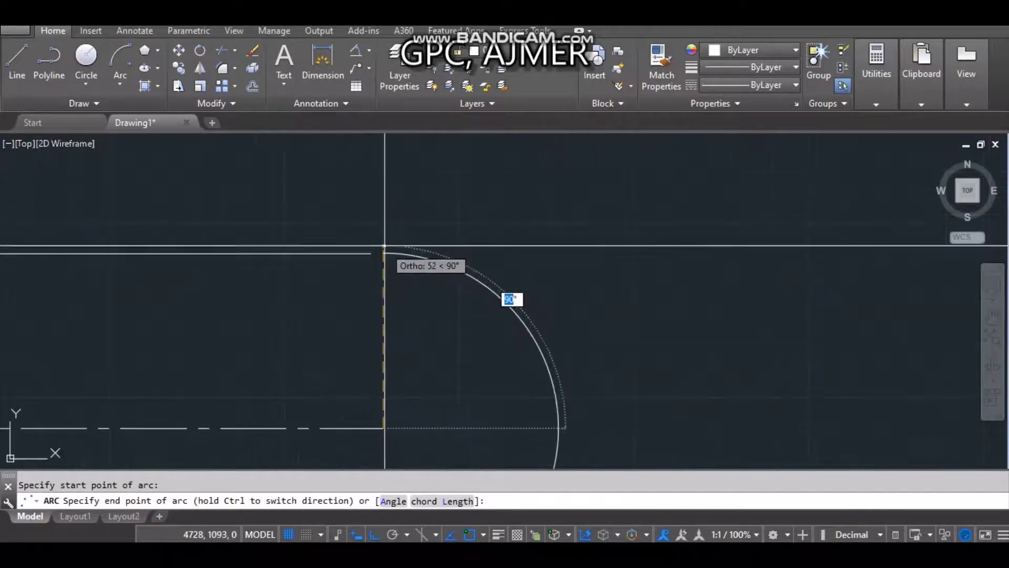
left_click(372, 253)
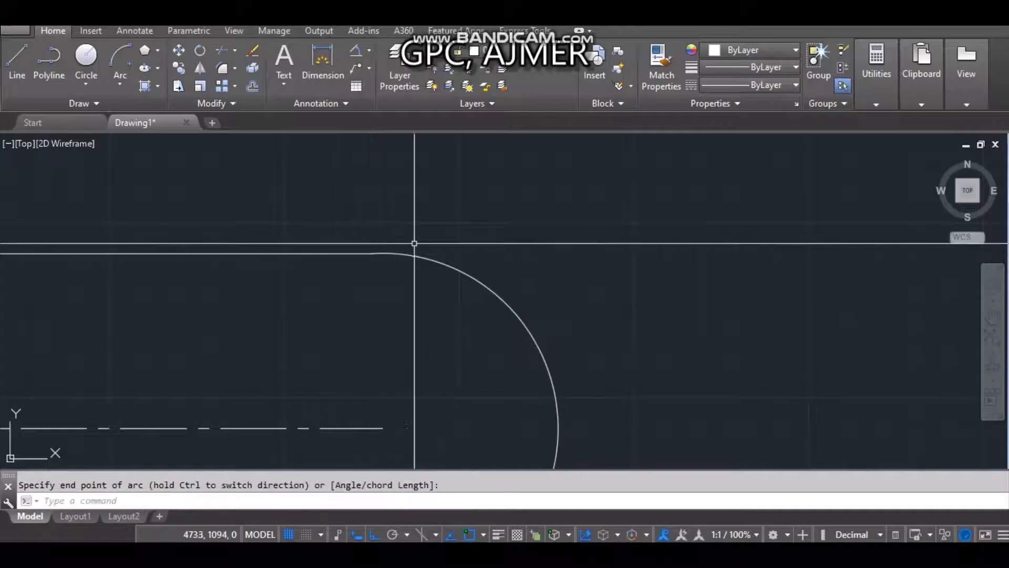
scroll(414, 243, "down", 2)
scroll(436, 243, "down", 5)
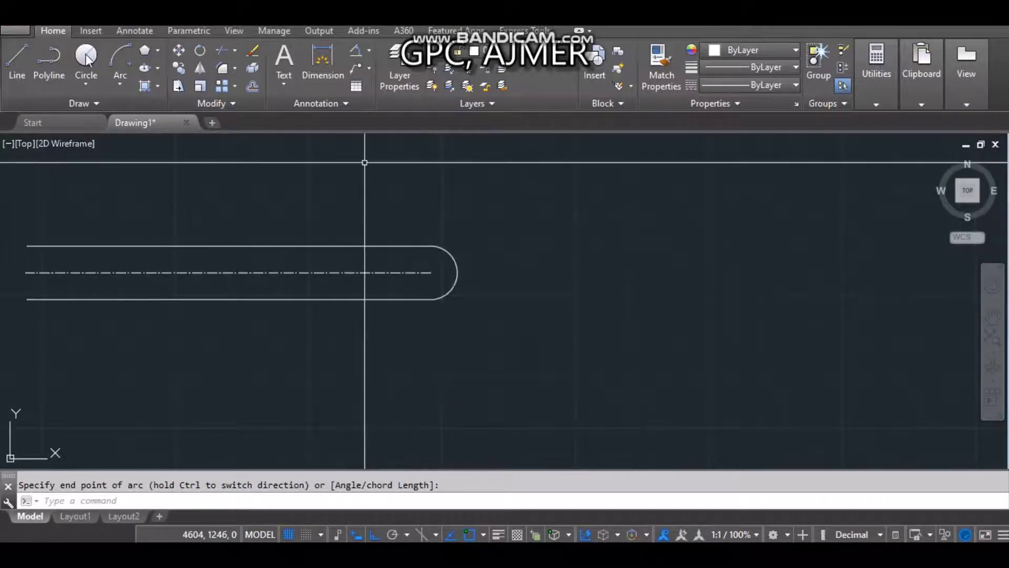
left_click(124, 79)
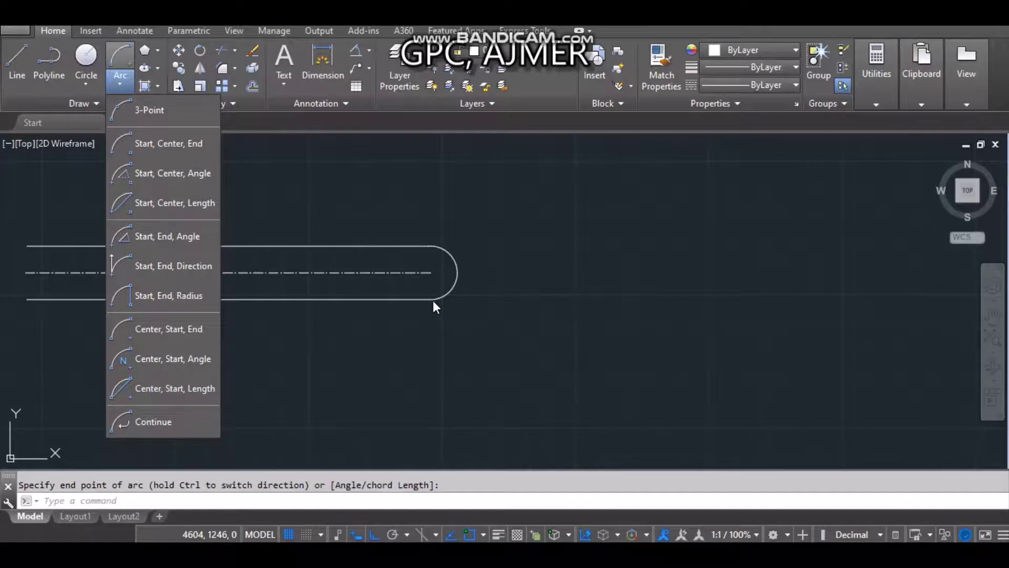
- Select and erase the semicircular end arc
left_click(456, 282)
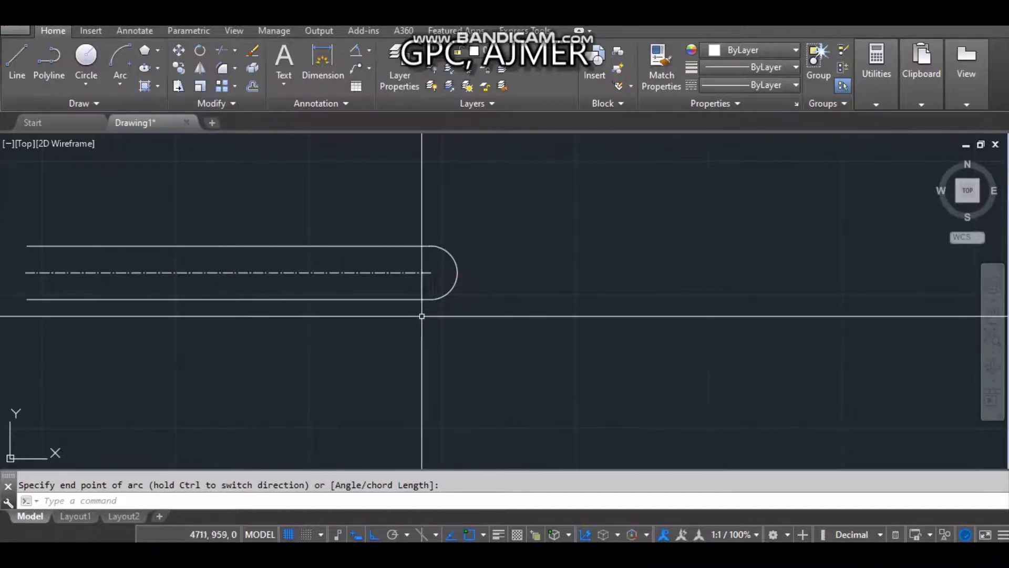
left_click(457, 268)
key("Delete")
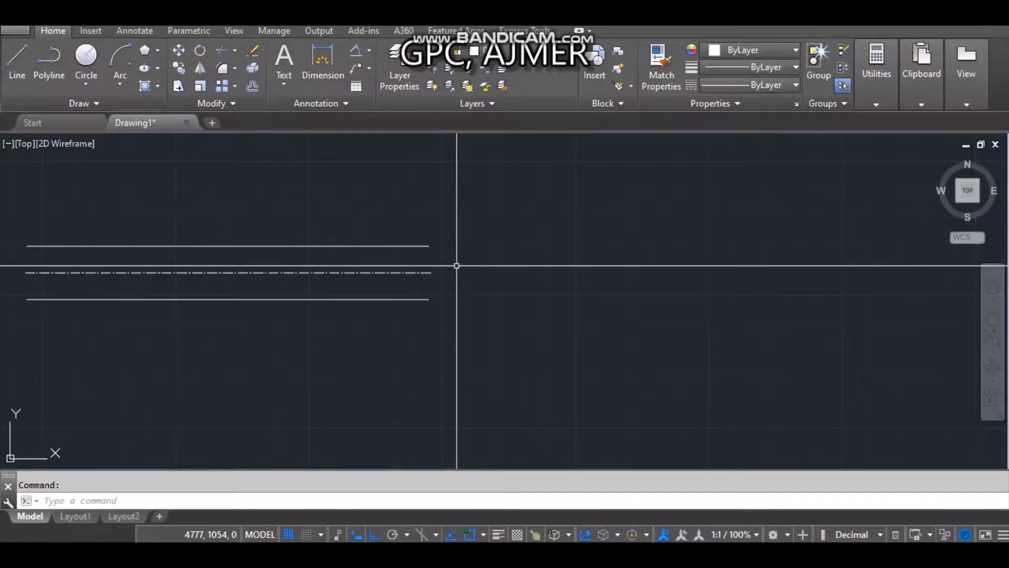
scroll(457, 265, "down", 6)
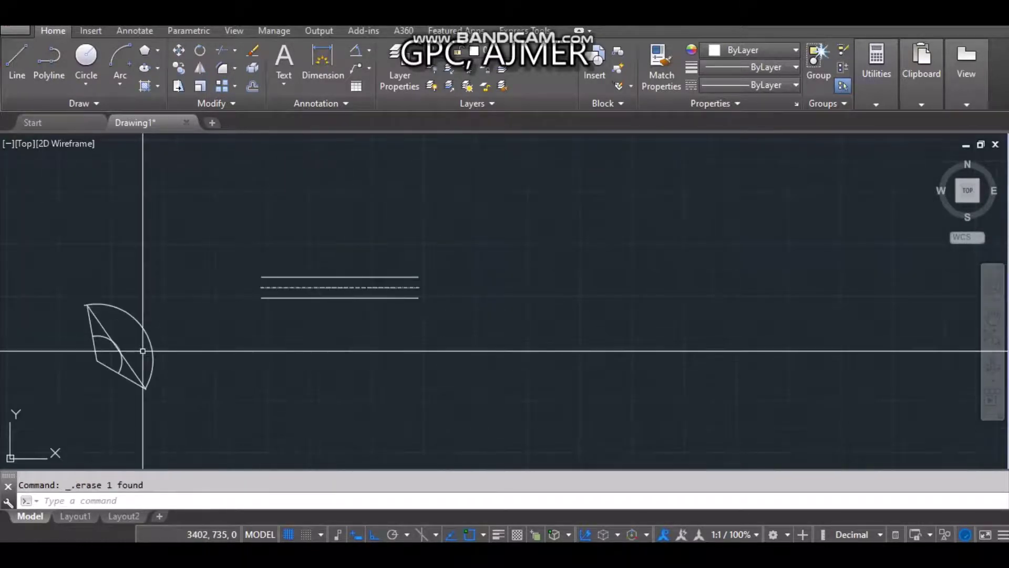
scroll(144, 349, "up", 4)
scroll(410, 255, "down", 5)
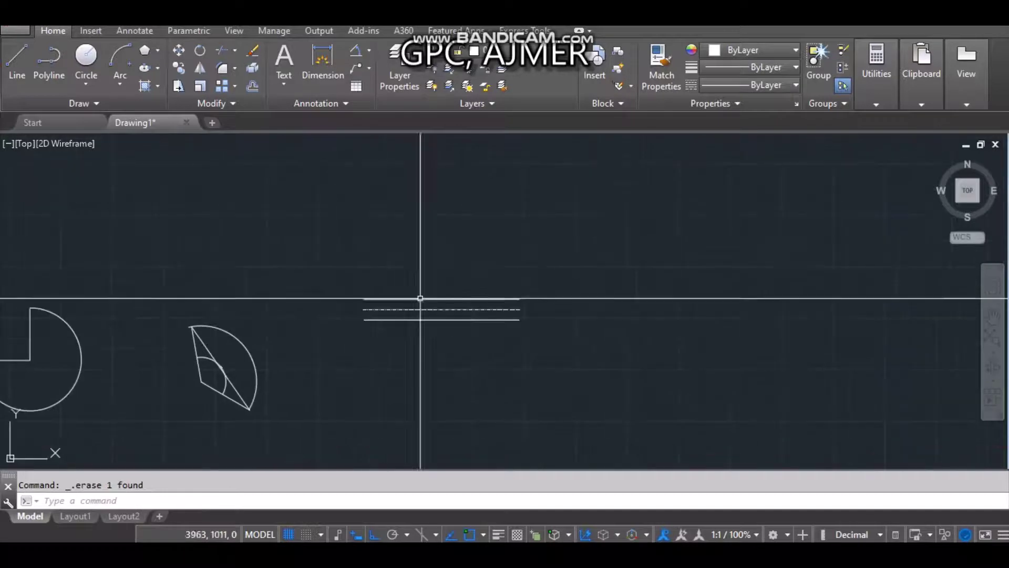
scroll(517, 293, "up", 5)
scroll(347, 185, "up", 2)
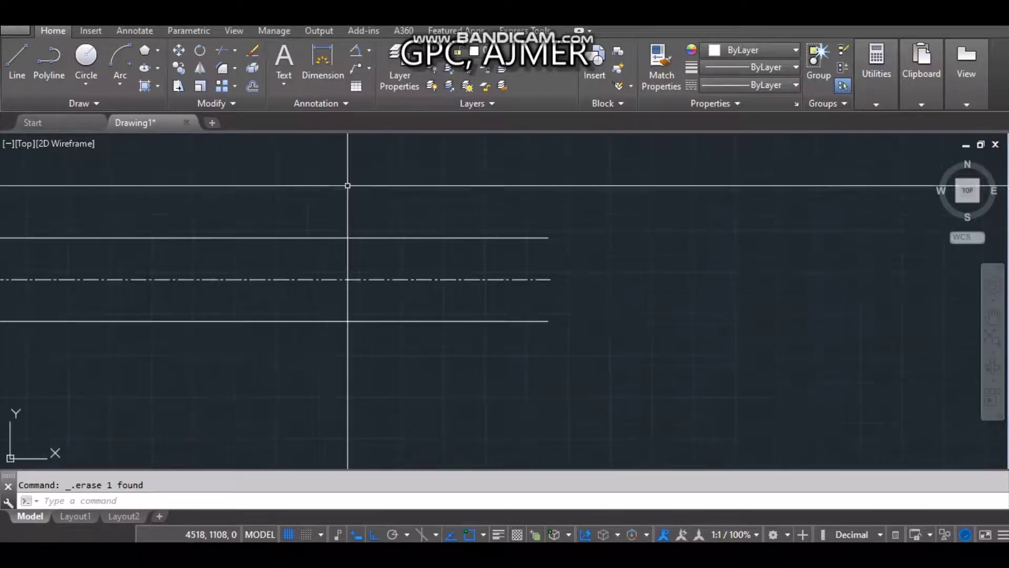
- Draw a Center, Start, Angle arc from the centreline's end and lower line end, angle 180°
left_click(121, 82)
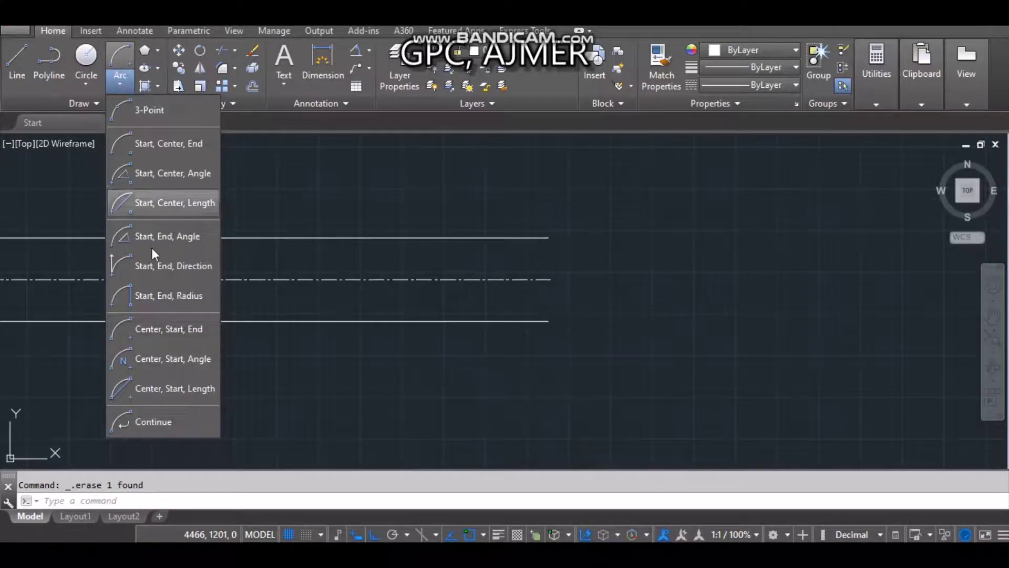
left_click(136, 350)
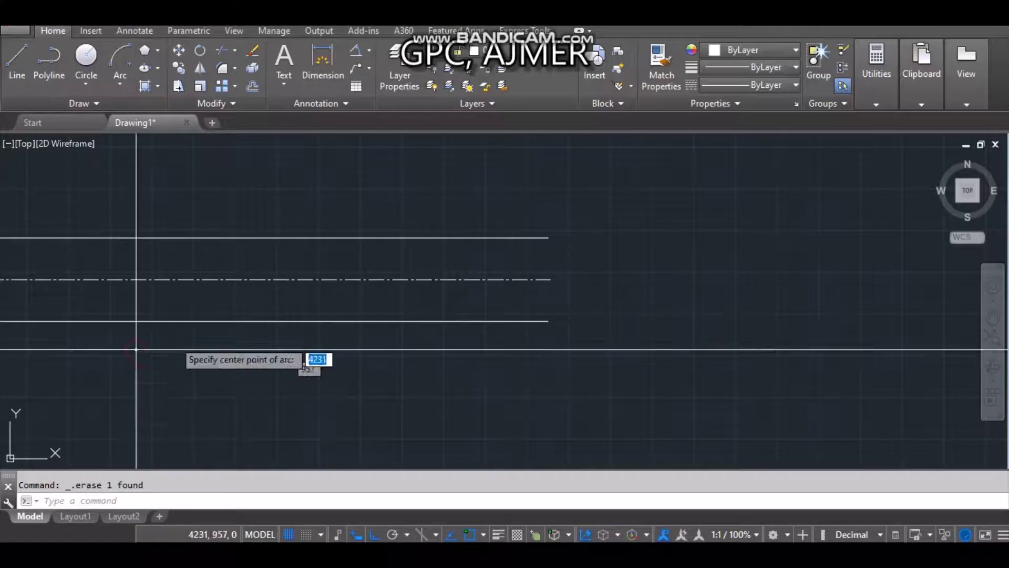
left_click(549, 279)
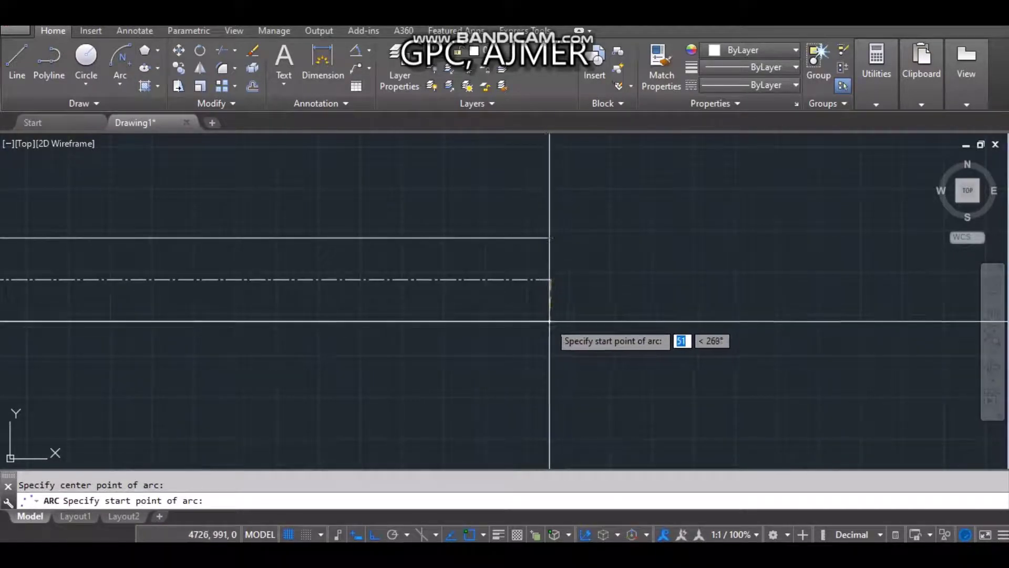
key("F8")
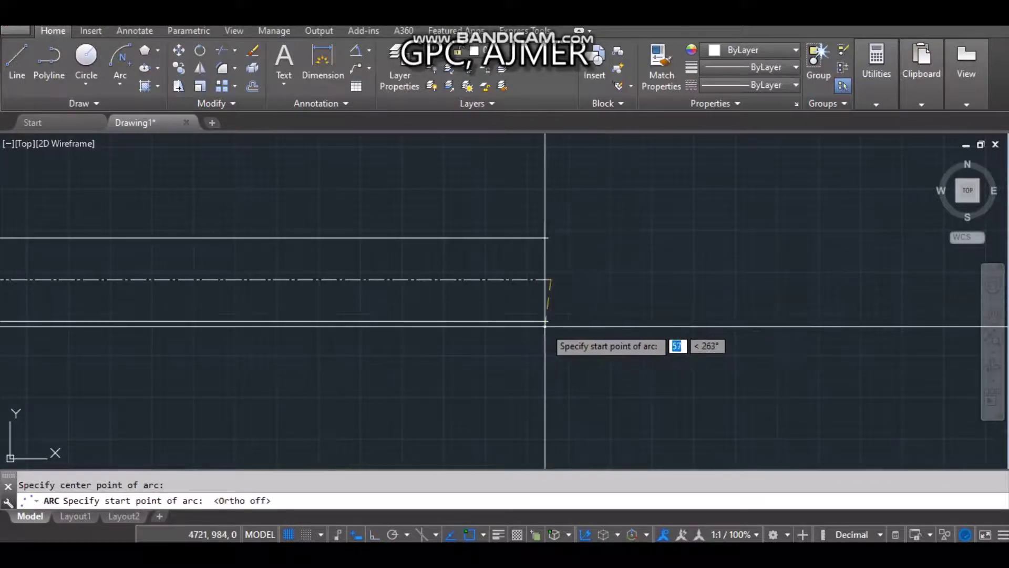
key("F8")
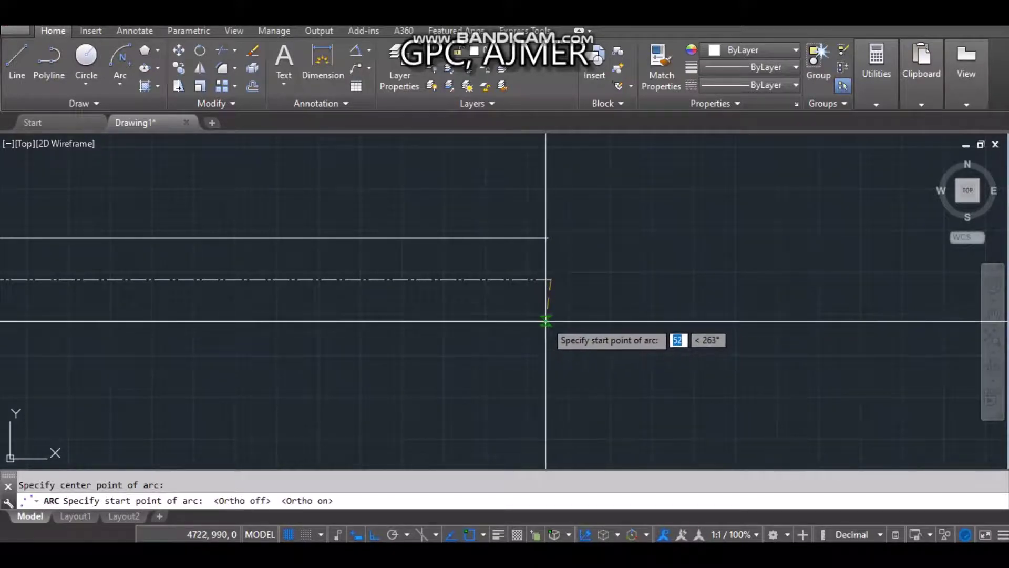
left_click(547, 320)
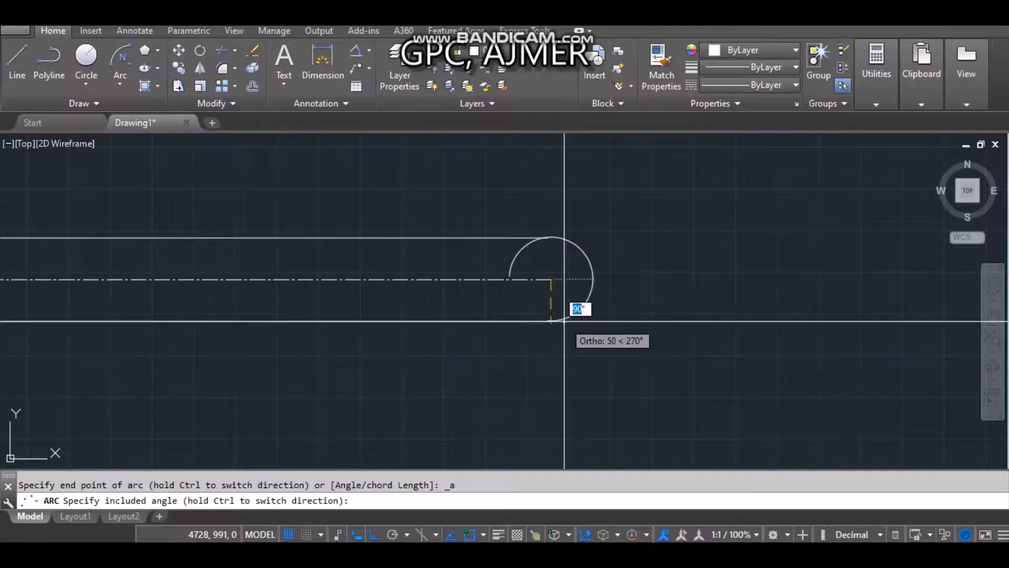
type("180")
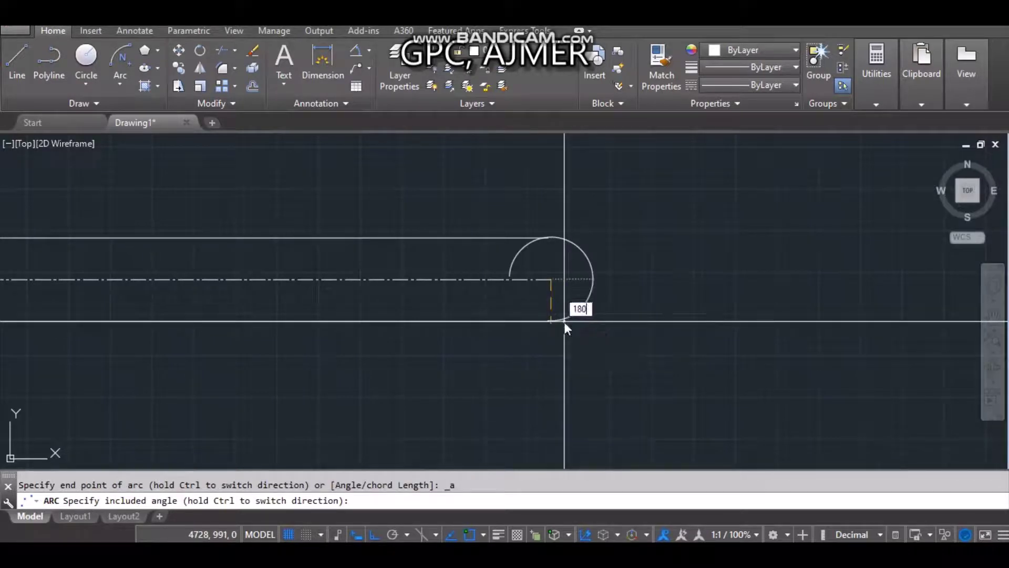
key("Return")
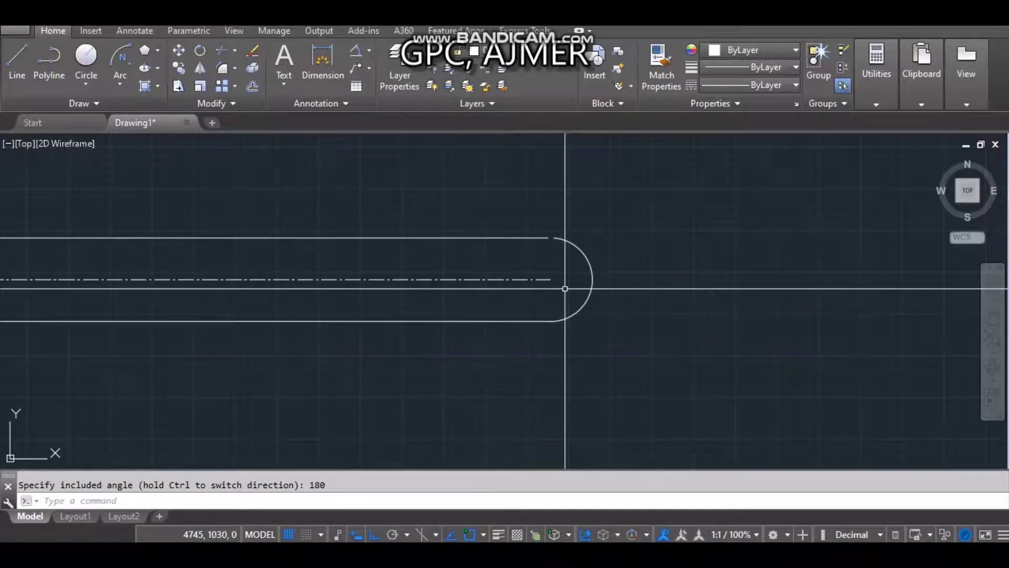
- Select and delete the semicircular end arc
left_click(123, 84)
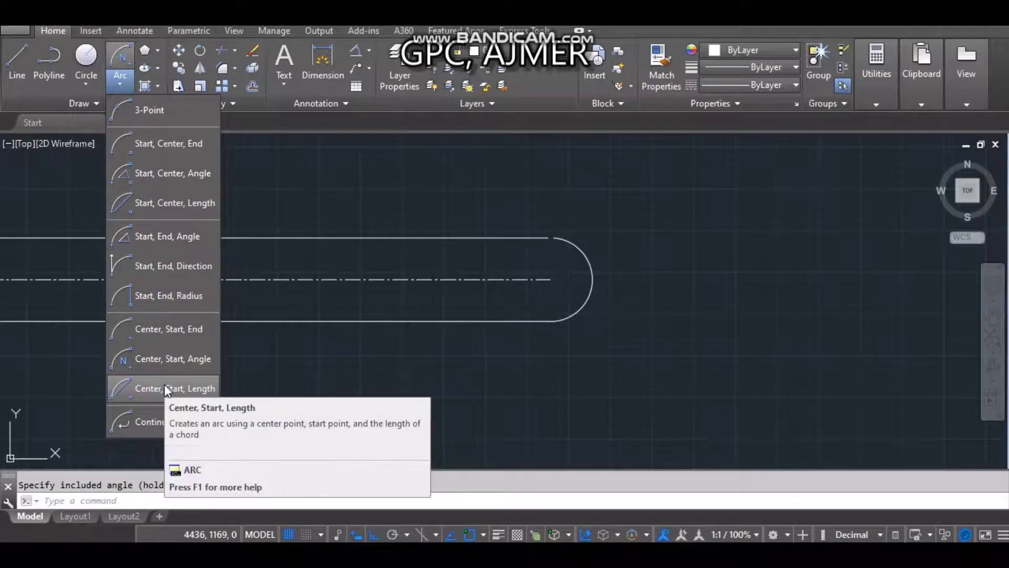
left_click(568, 238)
key("Return")
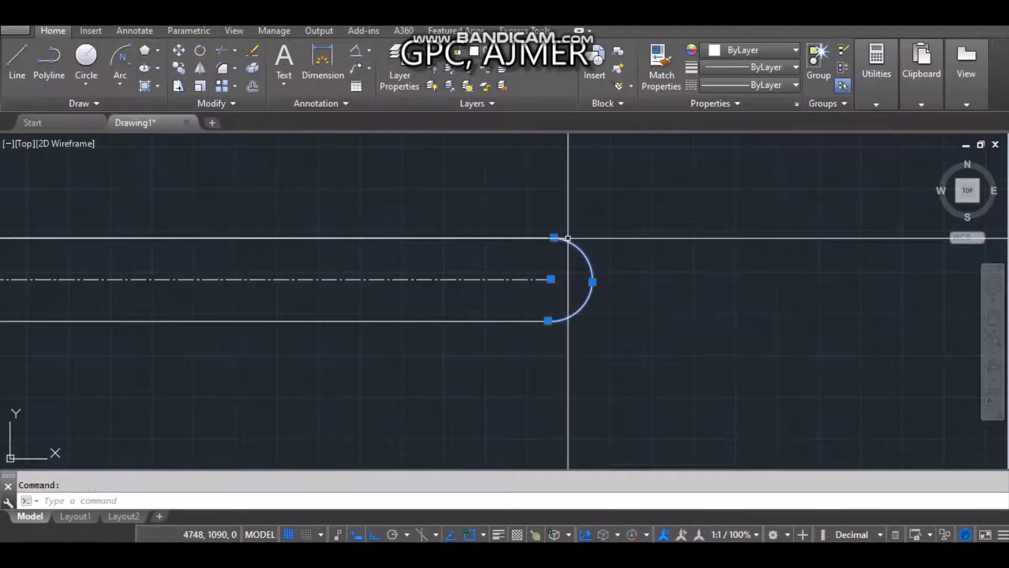
key("Delete")
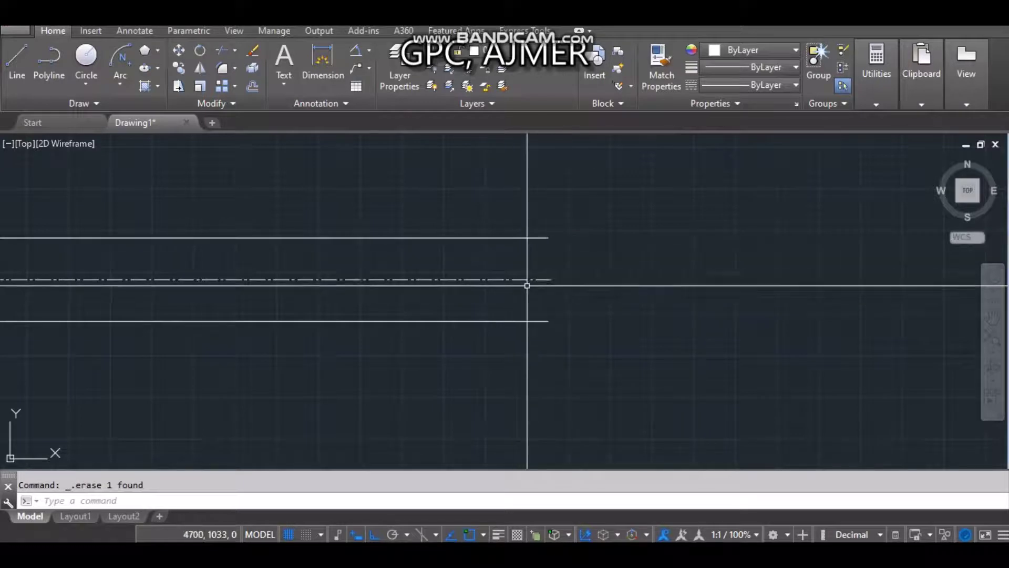
scroll(542, 261, "up", 4)
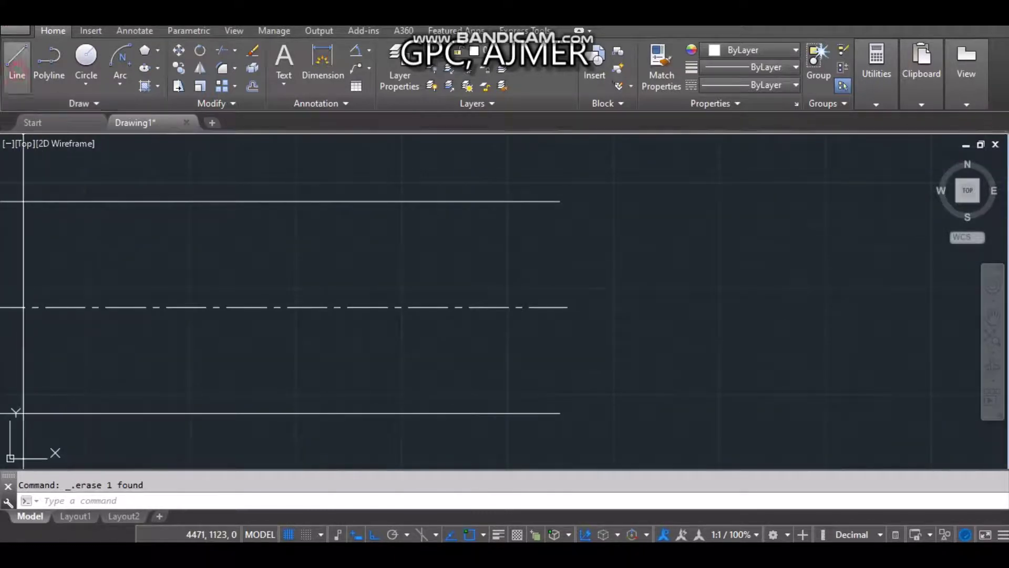
- Draw a vertical line joining the lower and upper lines' right endpoints
left_click(17, 63)
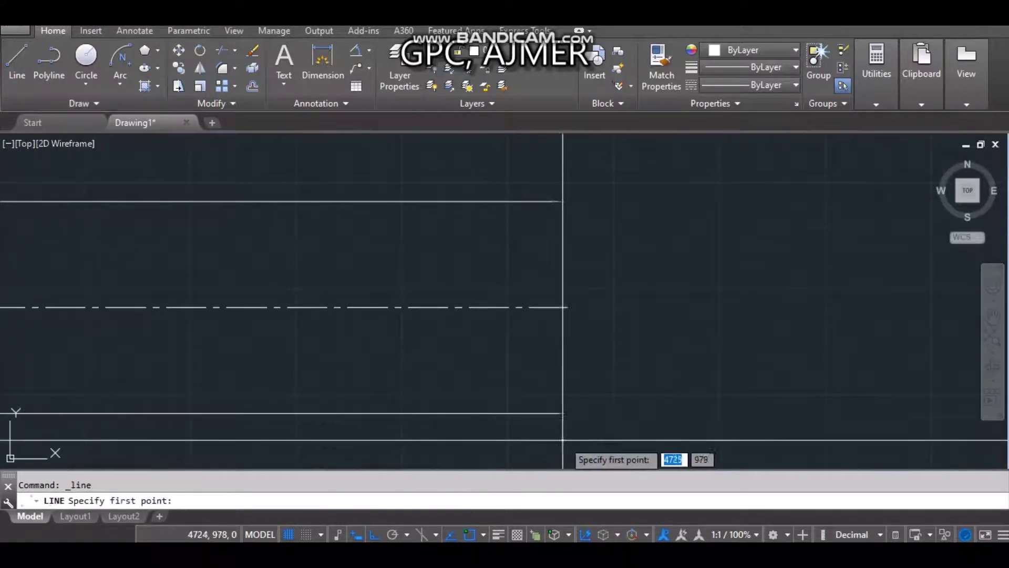
left_click(560, 413)
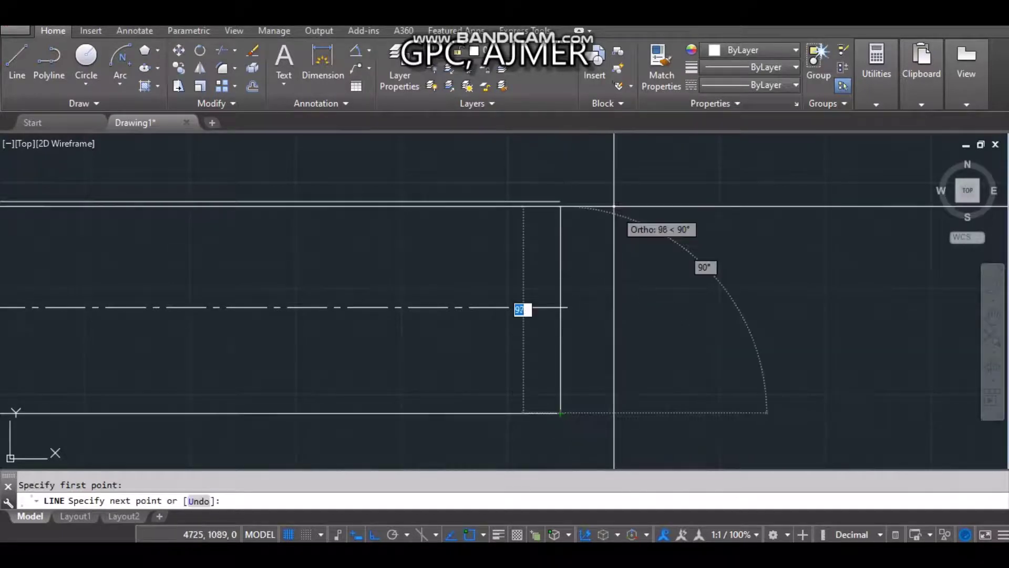
left_click(561, 201)
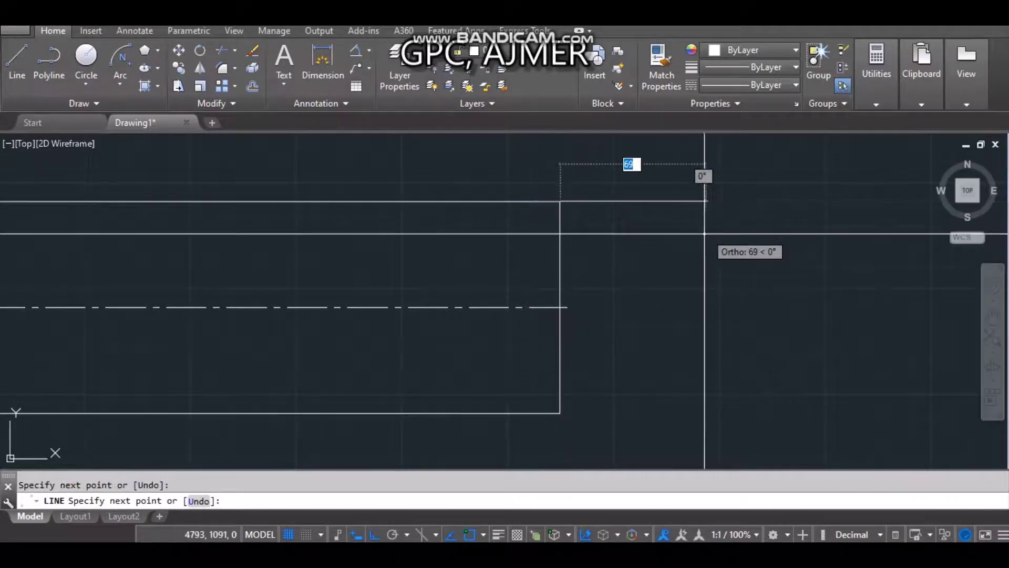
key("Escape")
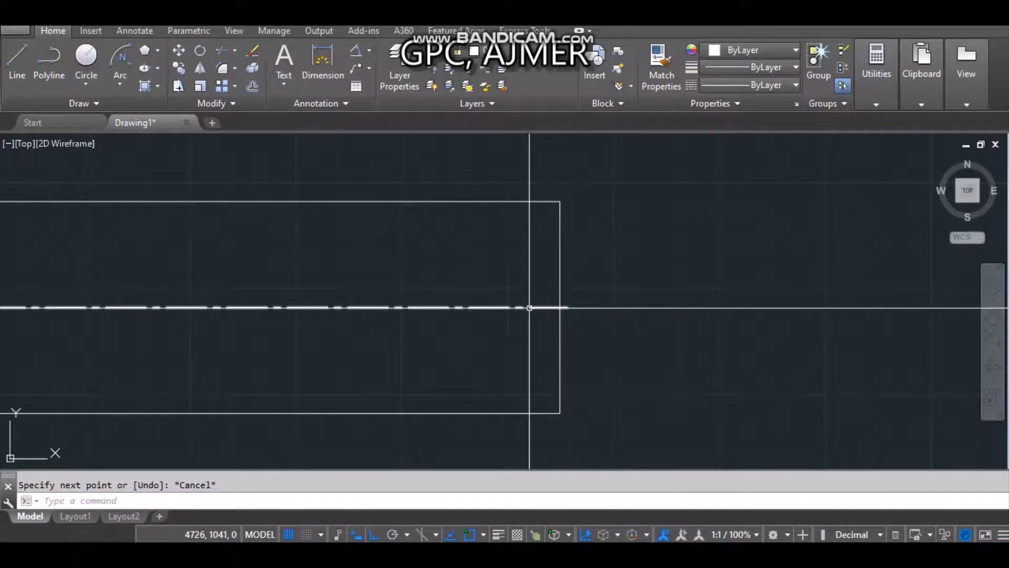
- Draw an arc centred on the centreline's end, starting at the lower corner, with chord length 100
left_click(120, 84)
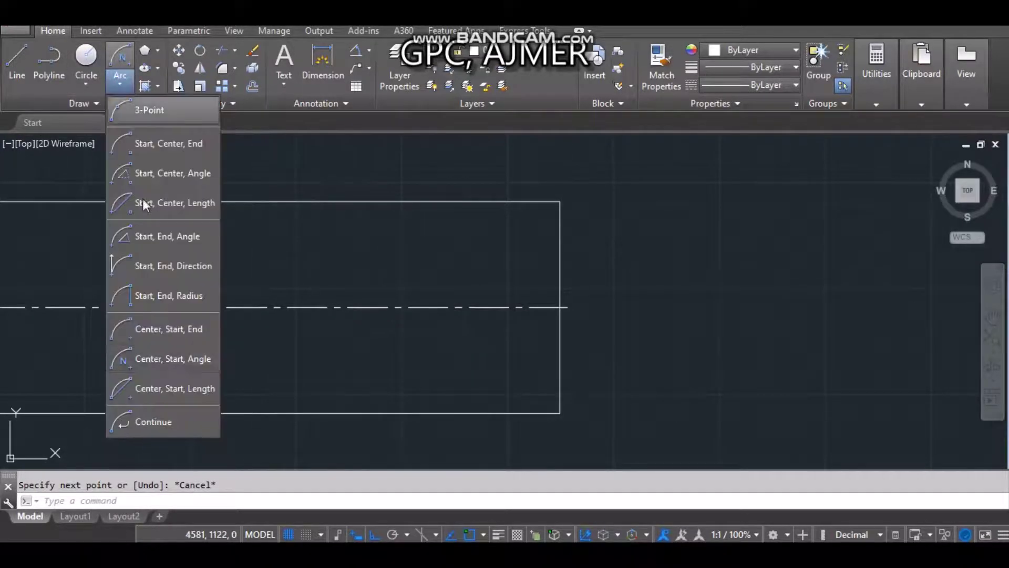
left_click(149, 382)
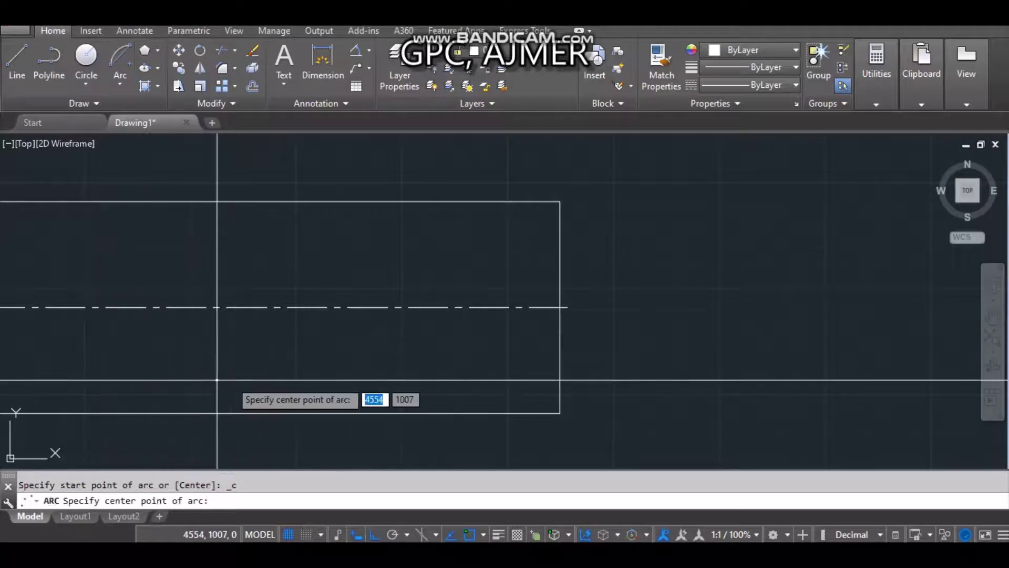
left_click(560, 306)
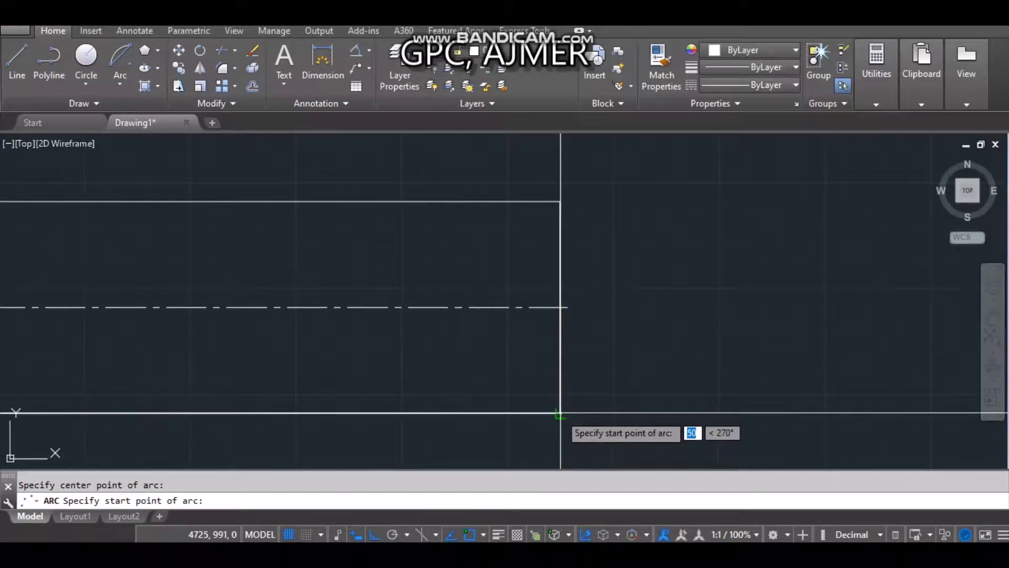
scroll(559, 413, "up", 3)
scroll(552, 425, "up", 2)
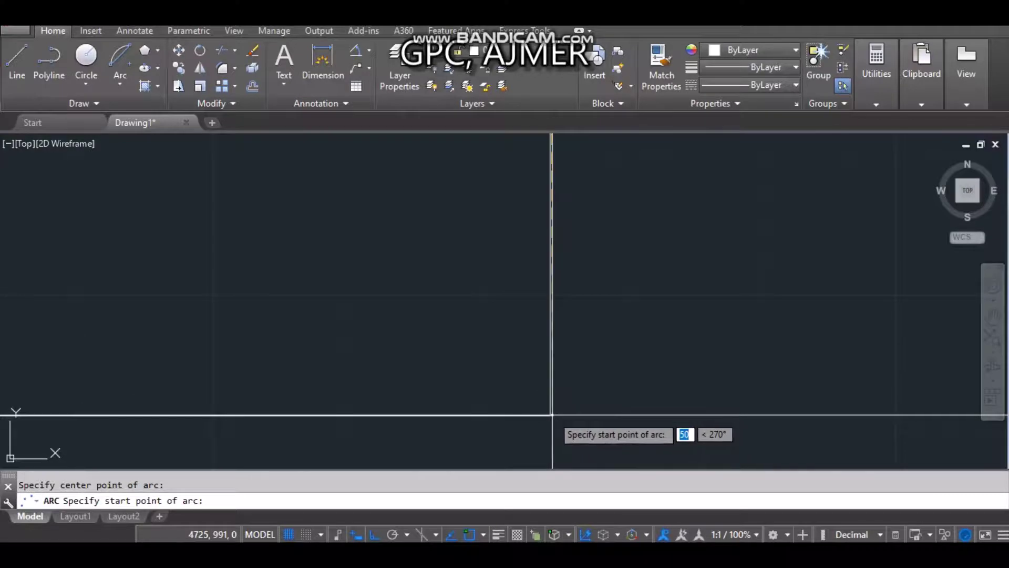
left_click(552, 415)
scroll(575, 262, "down", 2)
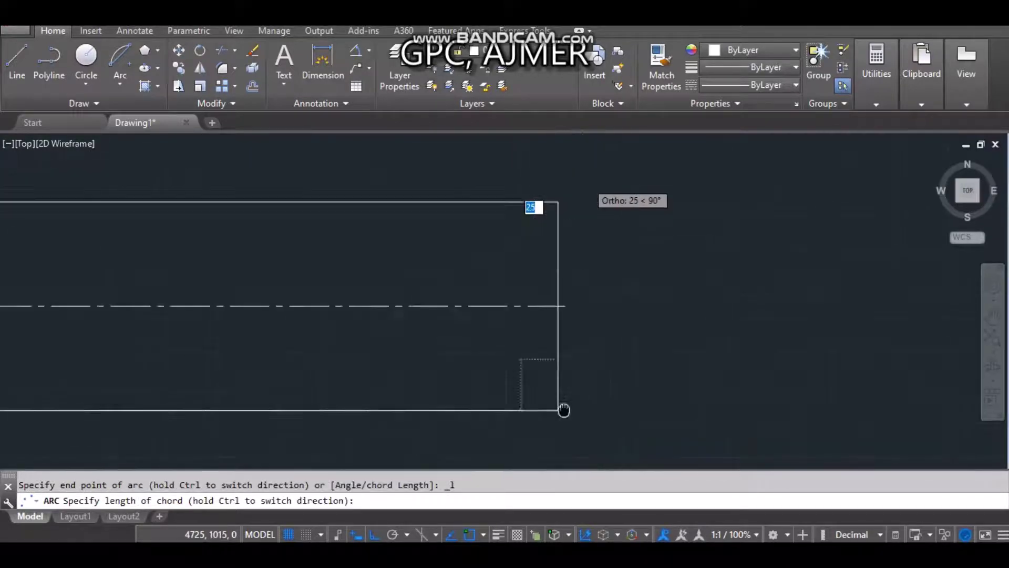
scroll(563, 400, "down", 1)
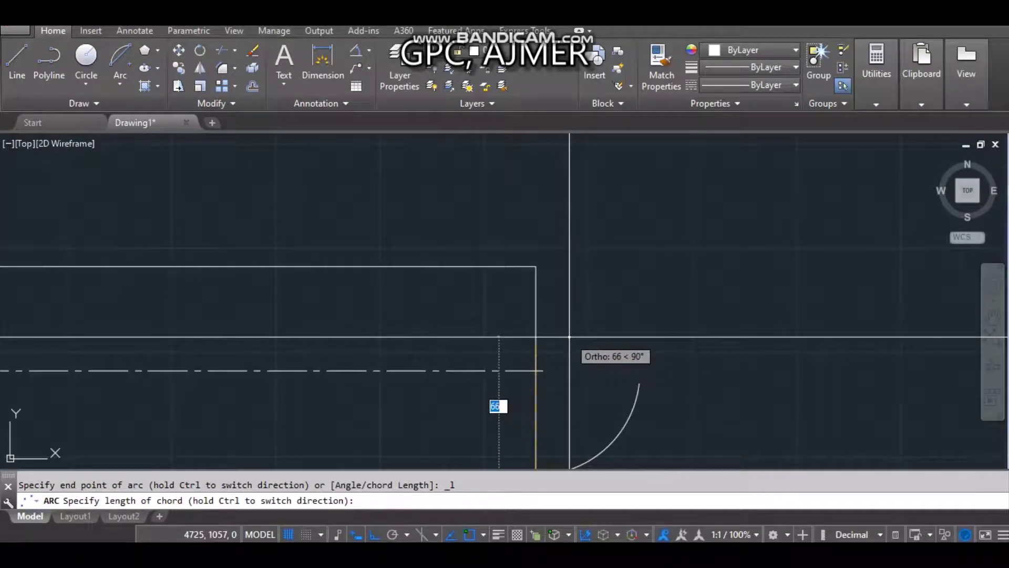
scroll(569, 336, "down", 2)
scroll(565, 320, "down", 1)
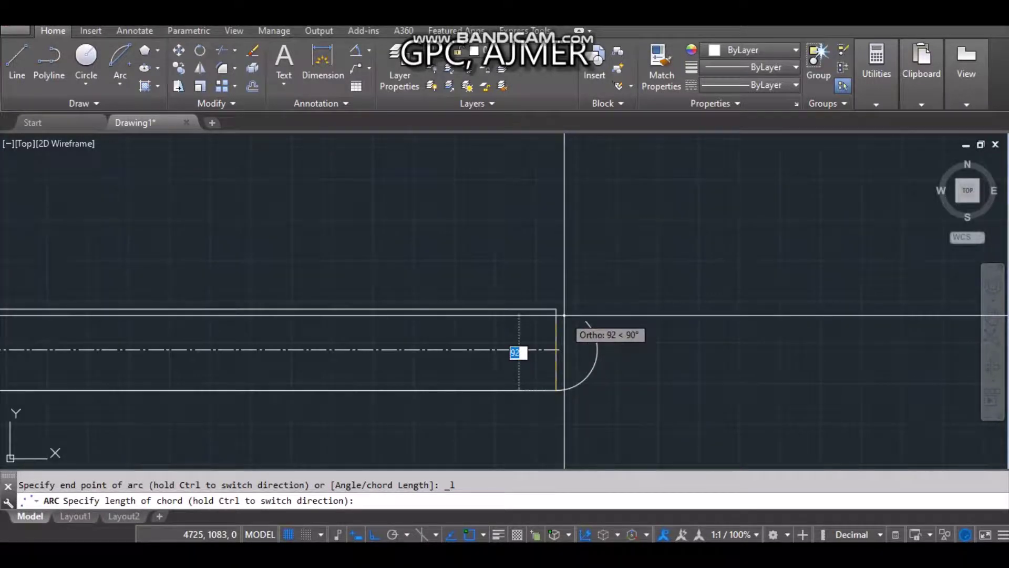
type("100")
key("Return")
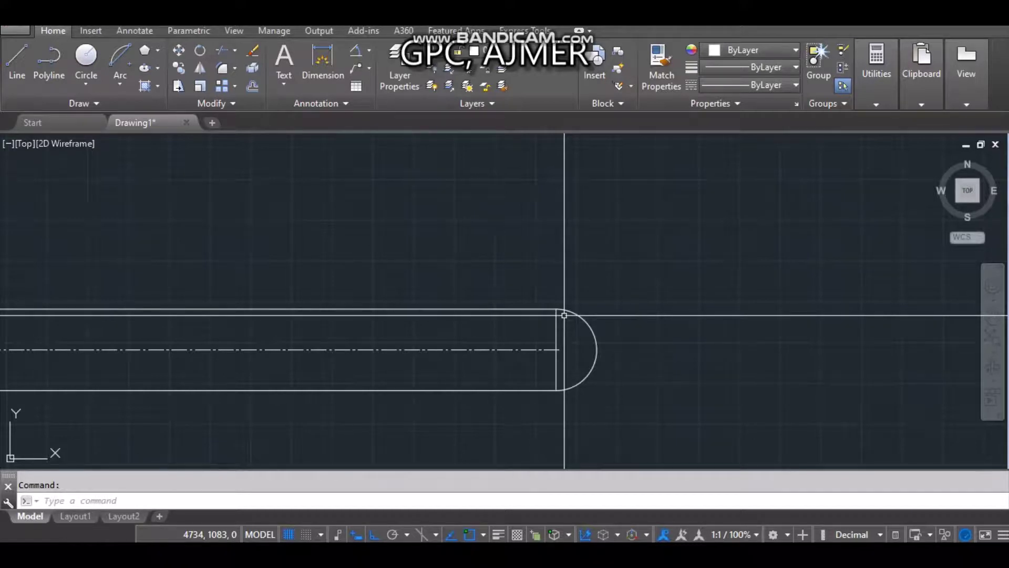
left_click(121, 84)
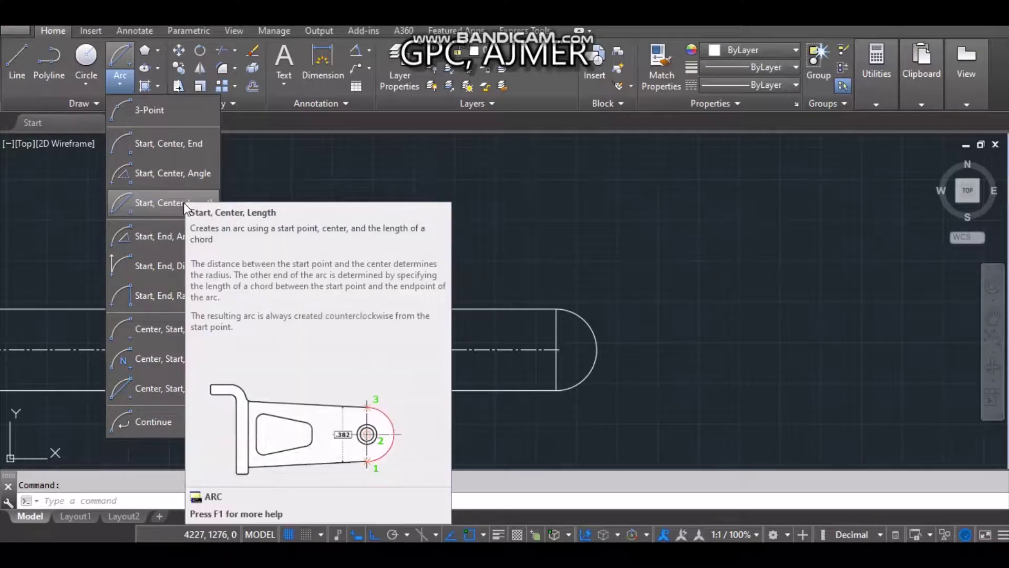
mouse_move(162, 203)
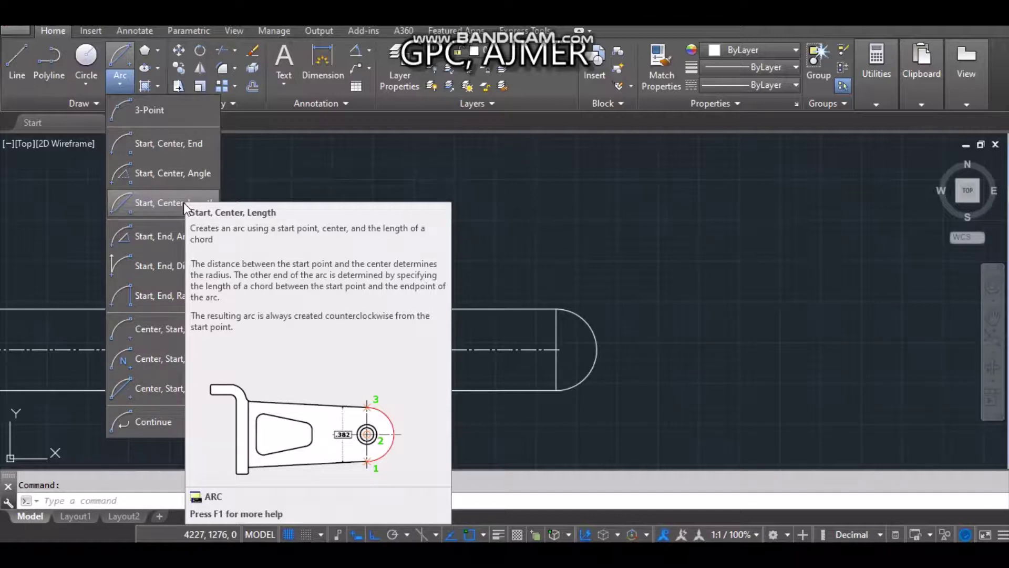
key("Escape")
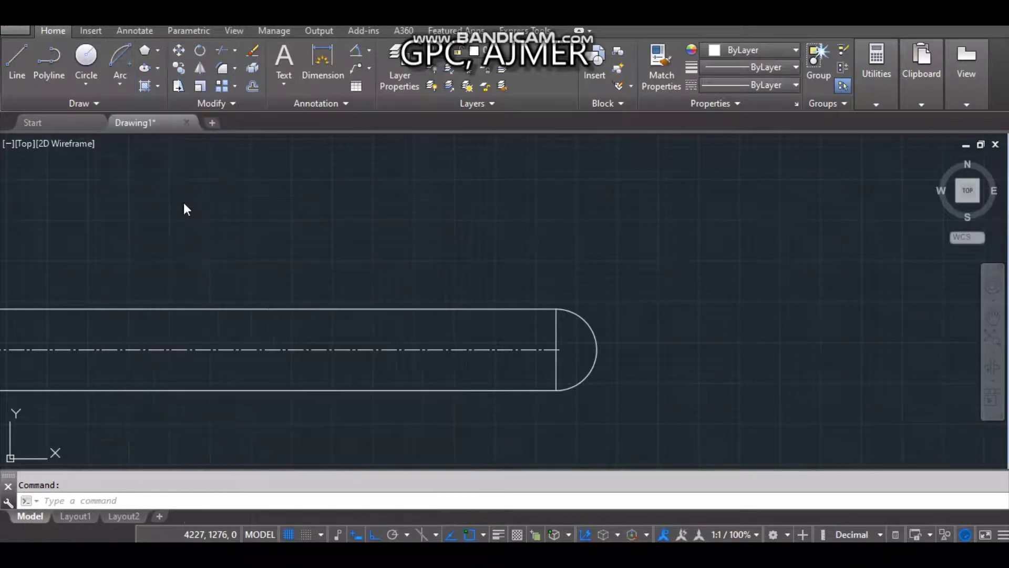
scroll(184, 203, "down", 2)
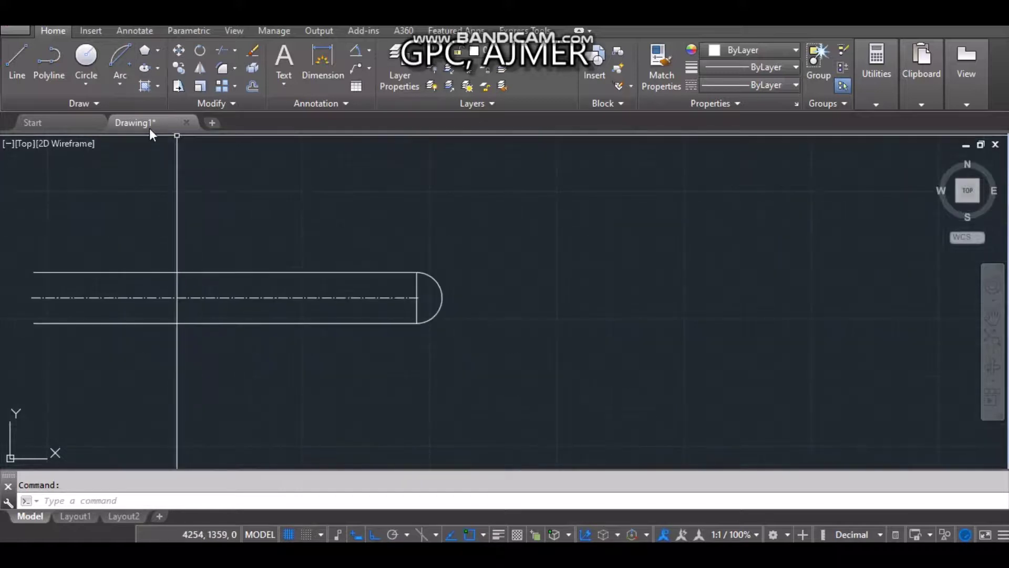
left_click(121, 84)
- Draw a small 3-Point arc below the rectangle with Ortho turned off
key("Escape")
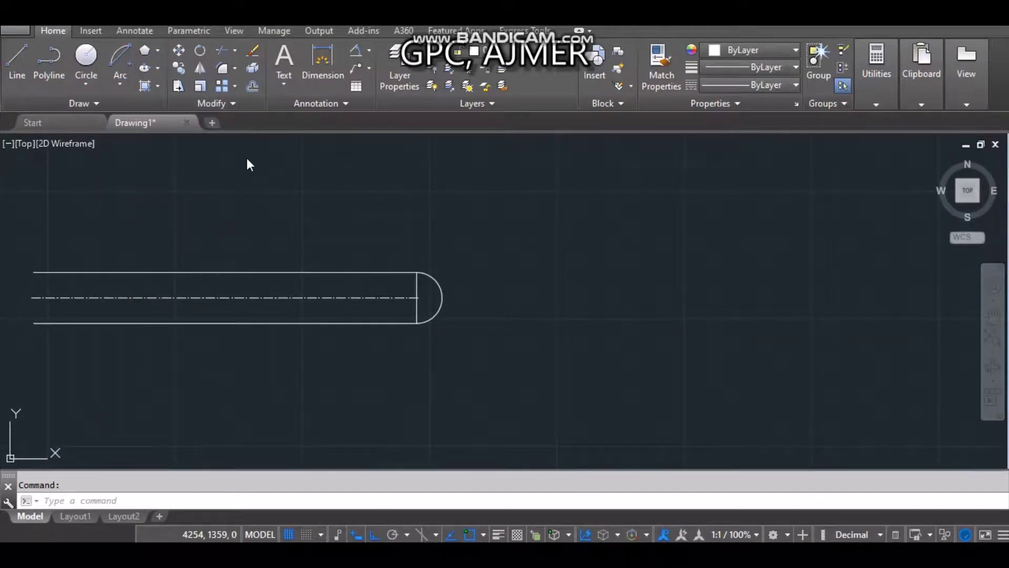
left_click(121, 84)
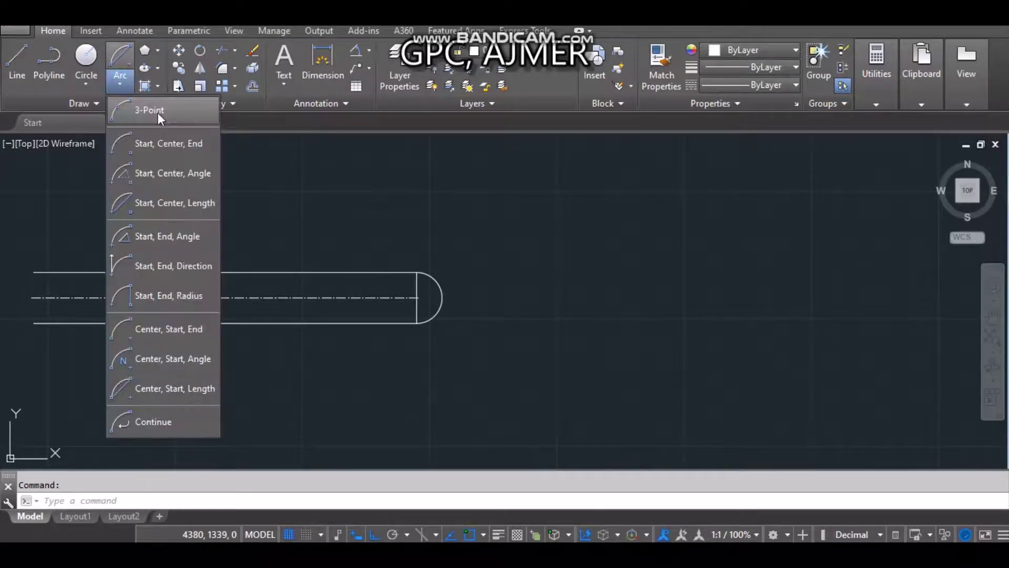
left_click(160, 118)
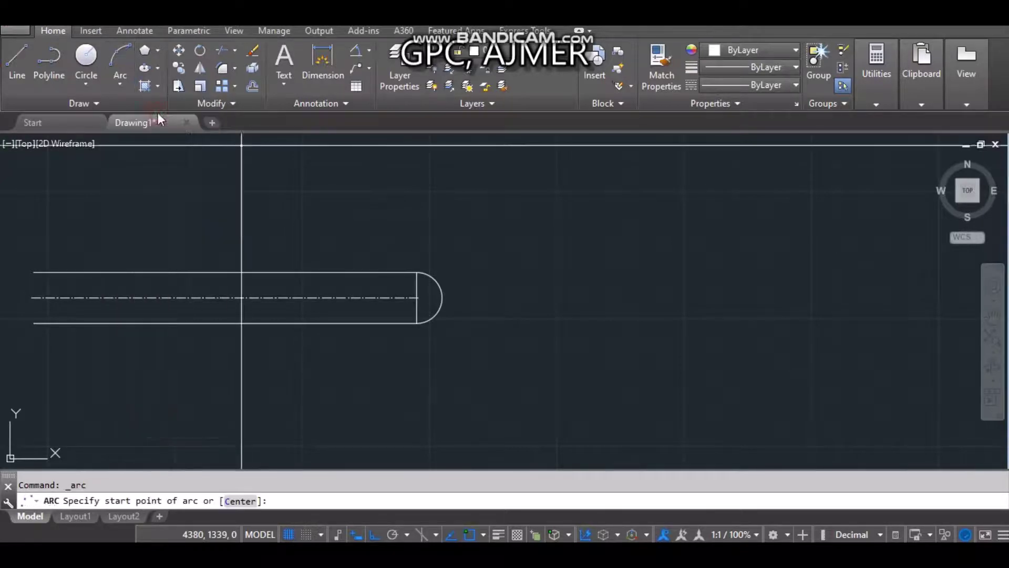
left_click(312, 427)
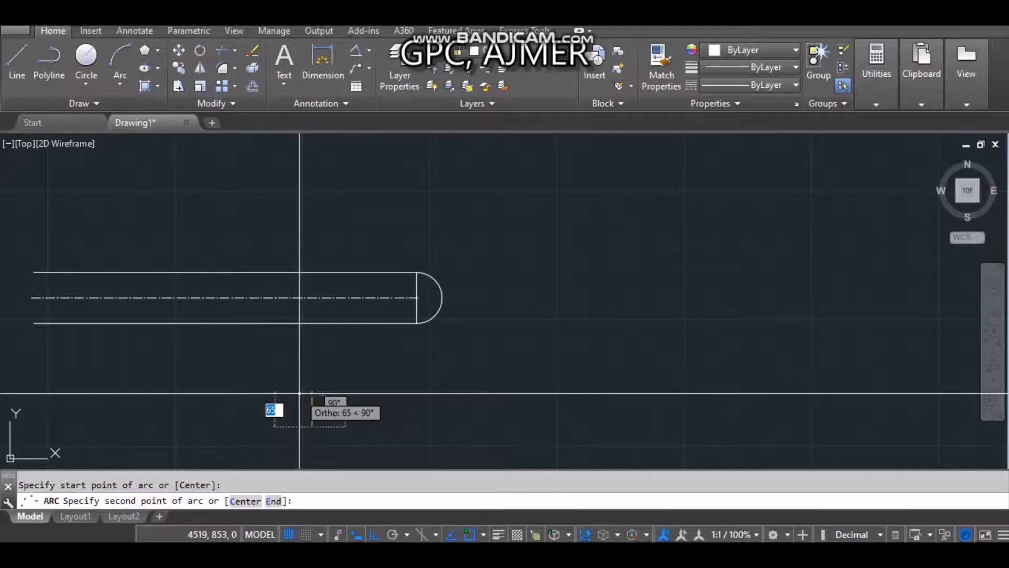
key("F8")
left_click(299, 393)
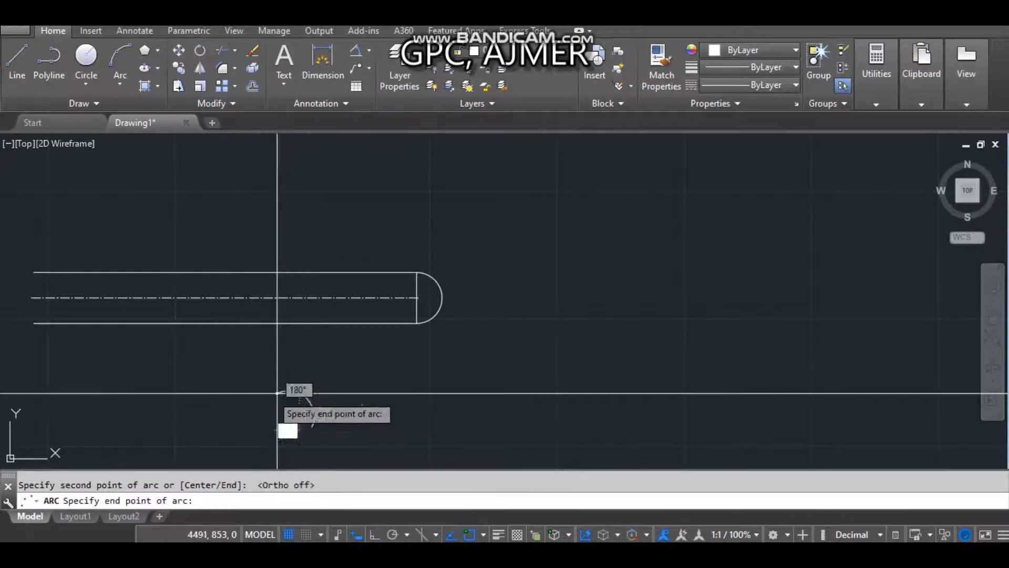
left_click(251, 398)
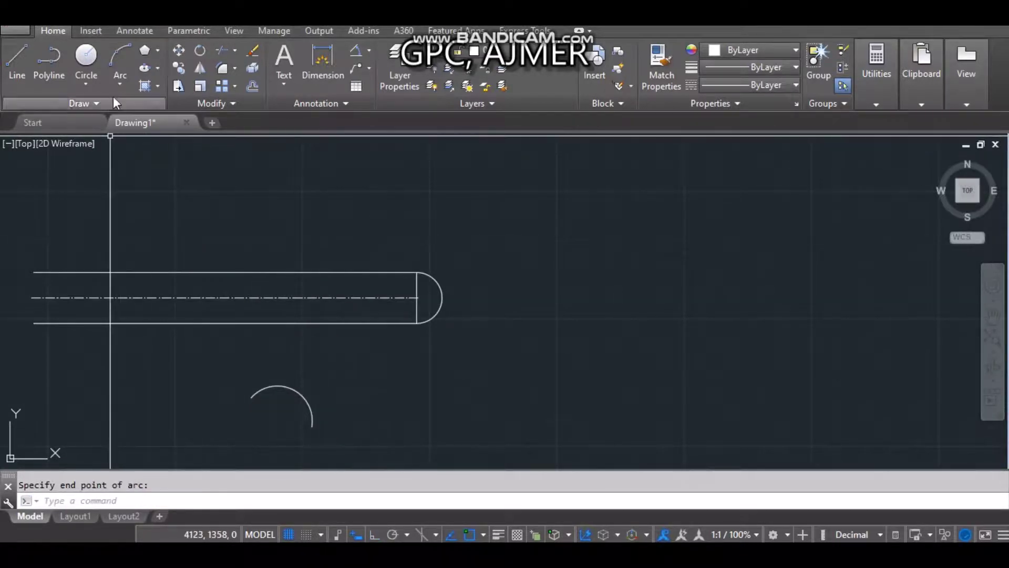
left_click(119, 84)
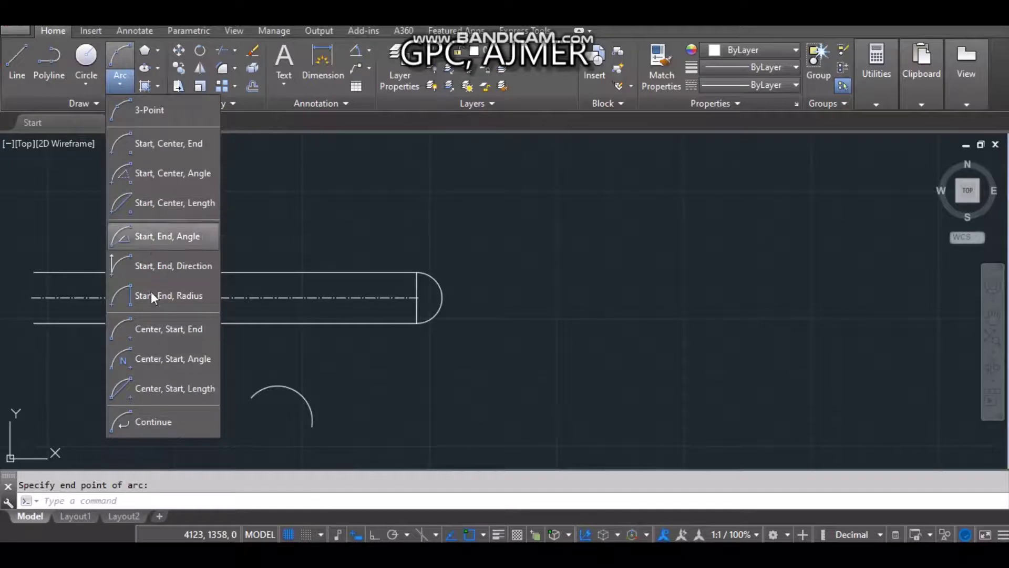
- Continue the small arc with a tangent arc to a new end point
left_click(165, 423)
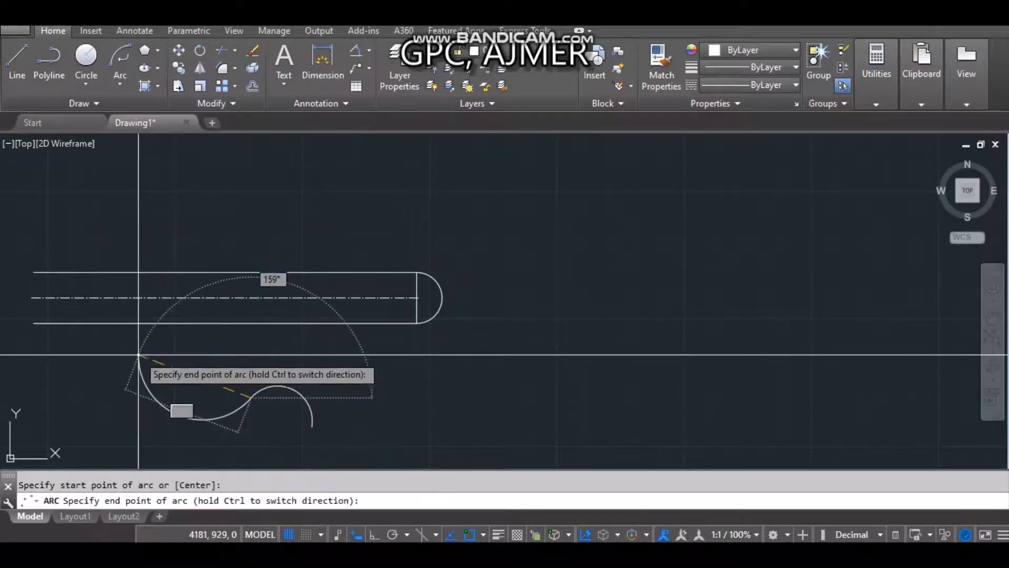
left_click(82, 362)
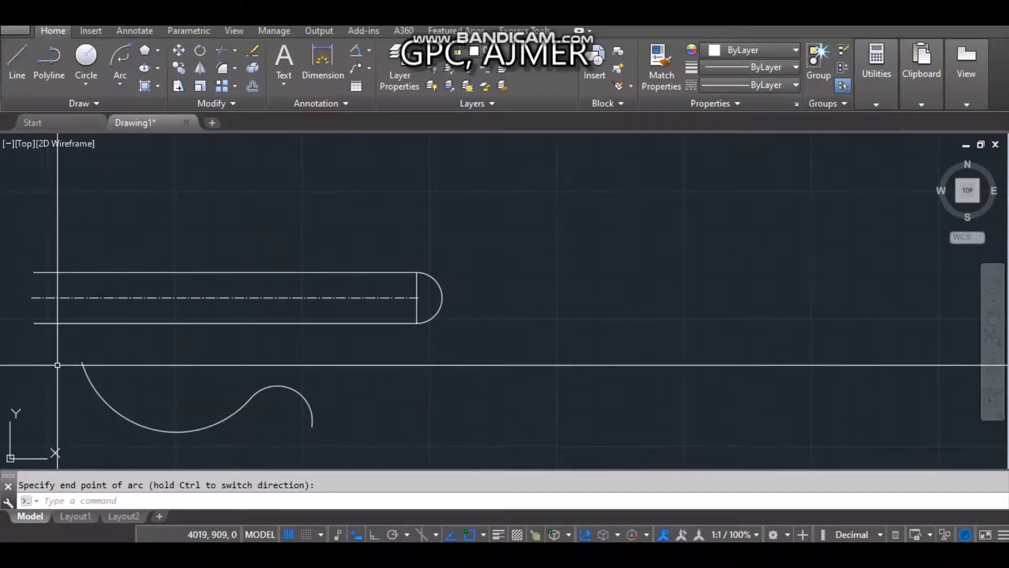
type("a")
key("Return")
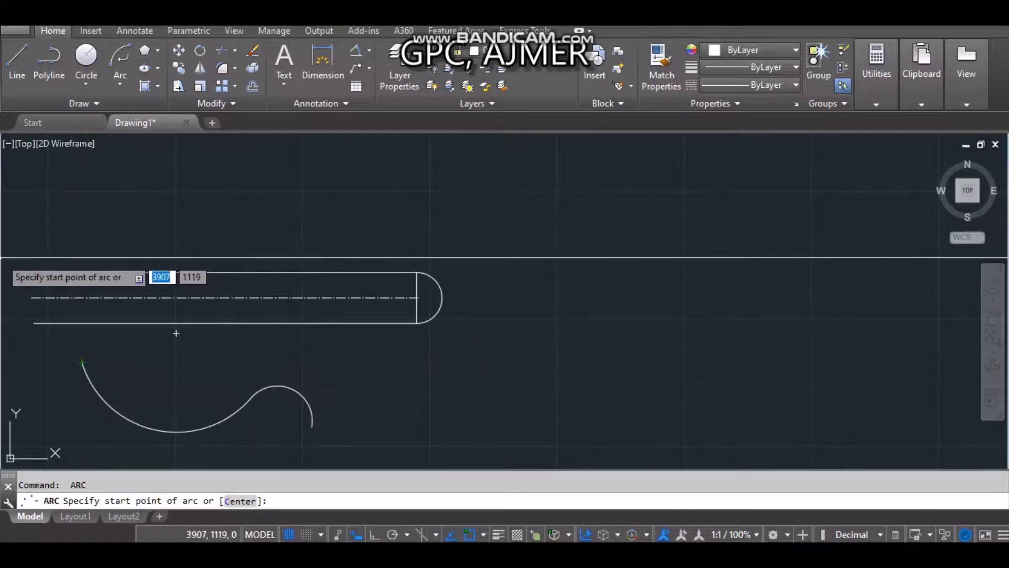
key("Escape")
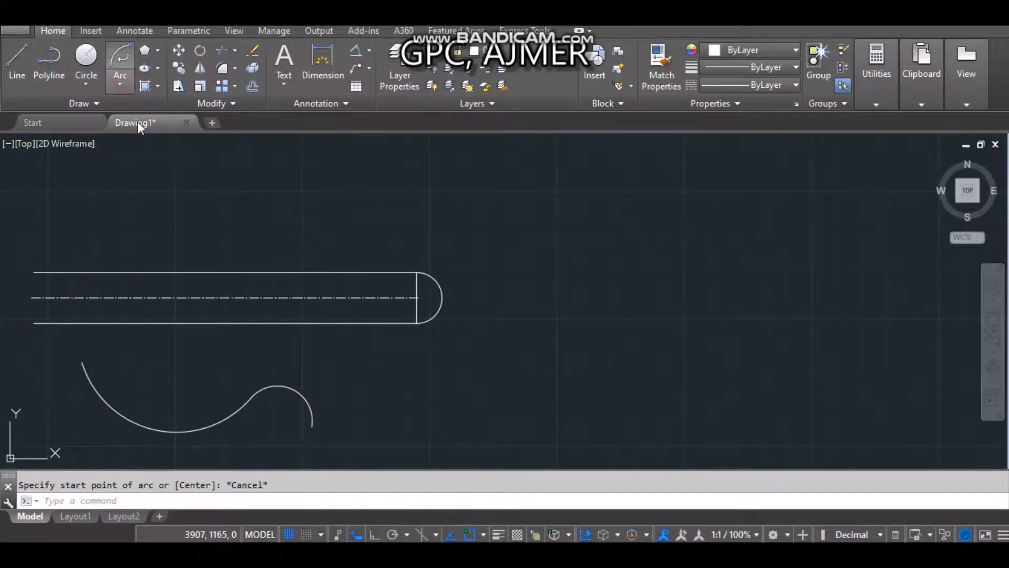
- Add a second tangent continuation arc ending further to the left
left_click(120, 84)
left_click(140, 424)
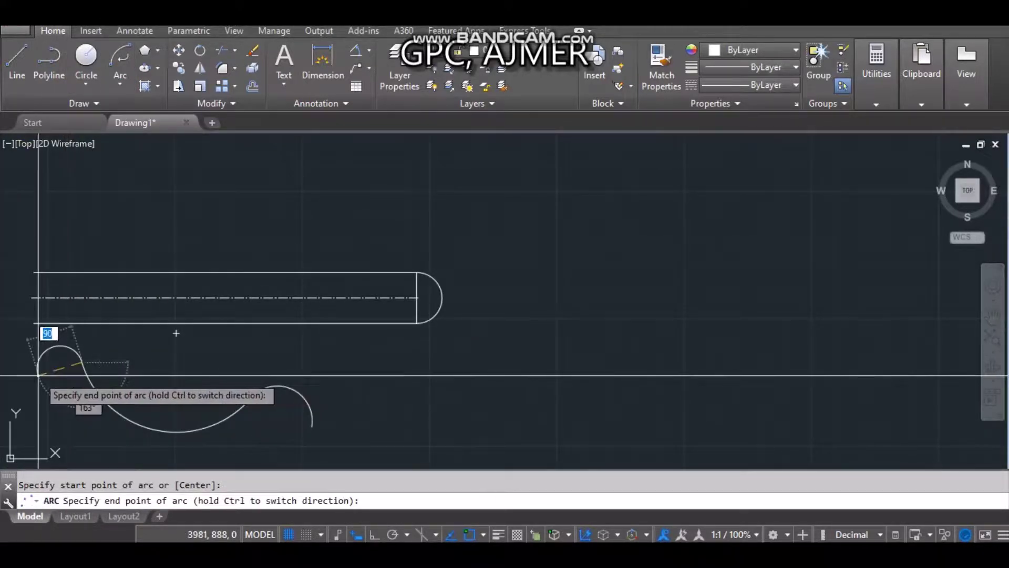
middle_click_drag(176, 333, 199, 315)
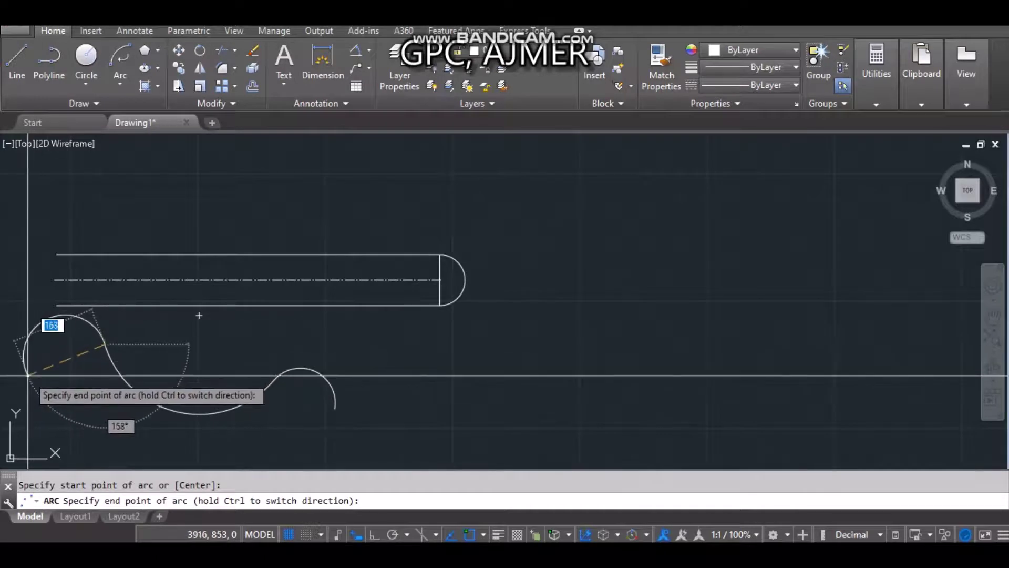
left_click(40, 390)
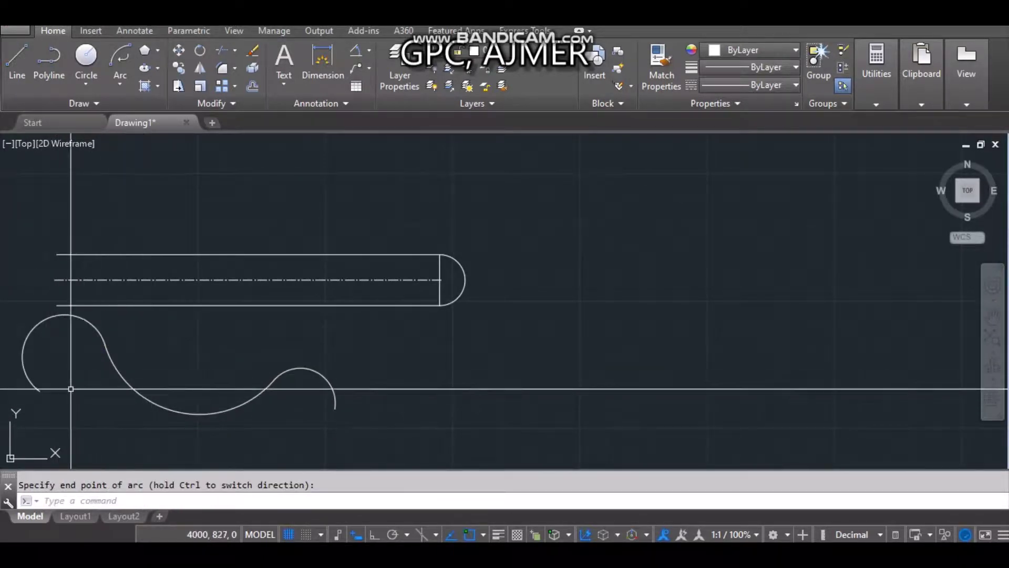
scroll(70, 389, "down", 2)
scroll(70, 389, "down", 2)
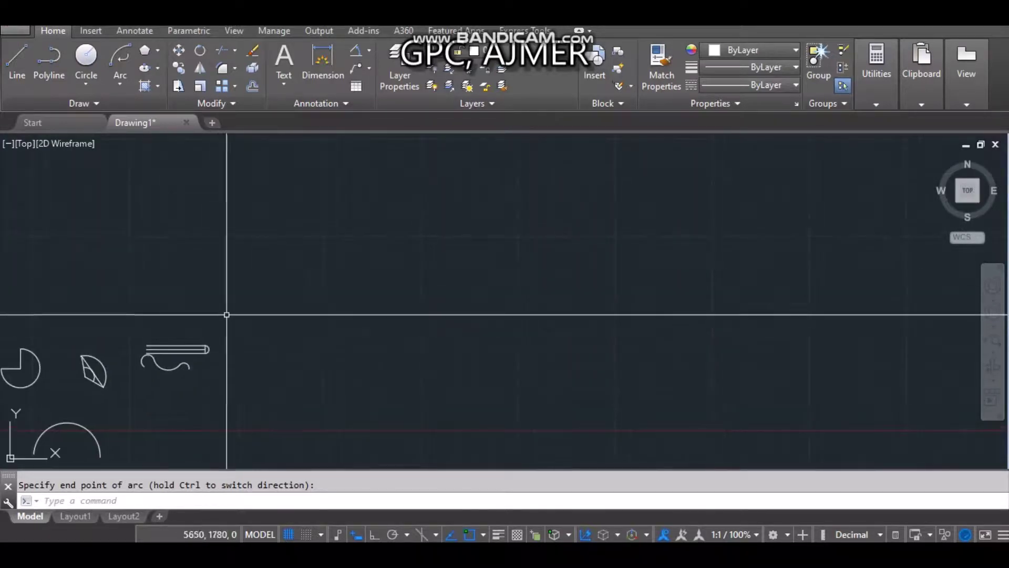
- Erase all 19 shapes with a window selection, leaving the canvas empty
middle_click_drag(225, 316, 179, 323)
scroll(169, 307, "down", 3)
scroll(207, 334, "up", 2)
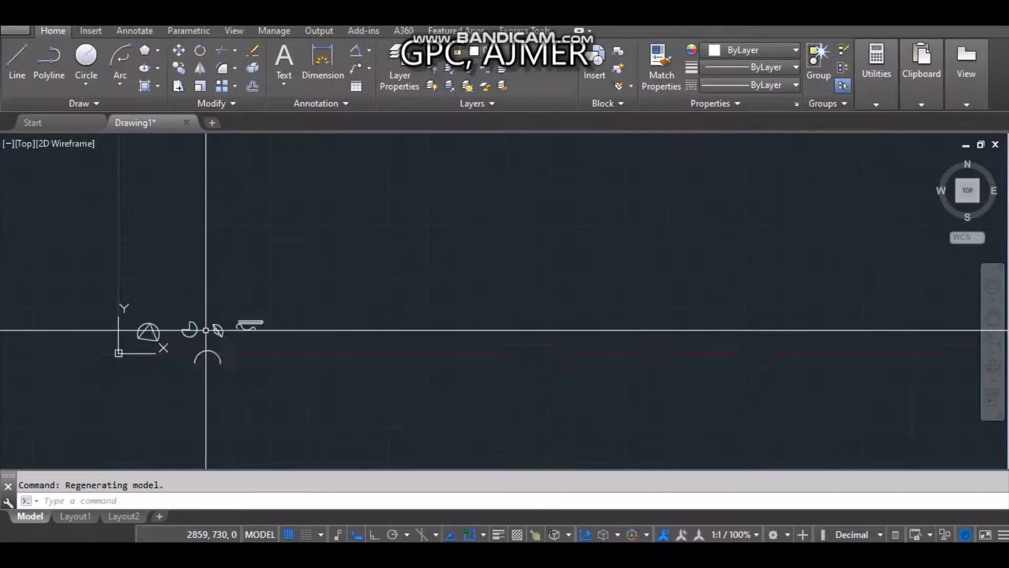
scroll(206, 330, "up", 2)
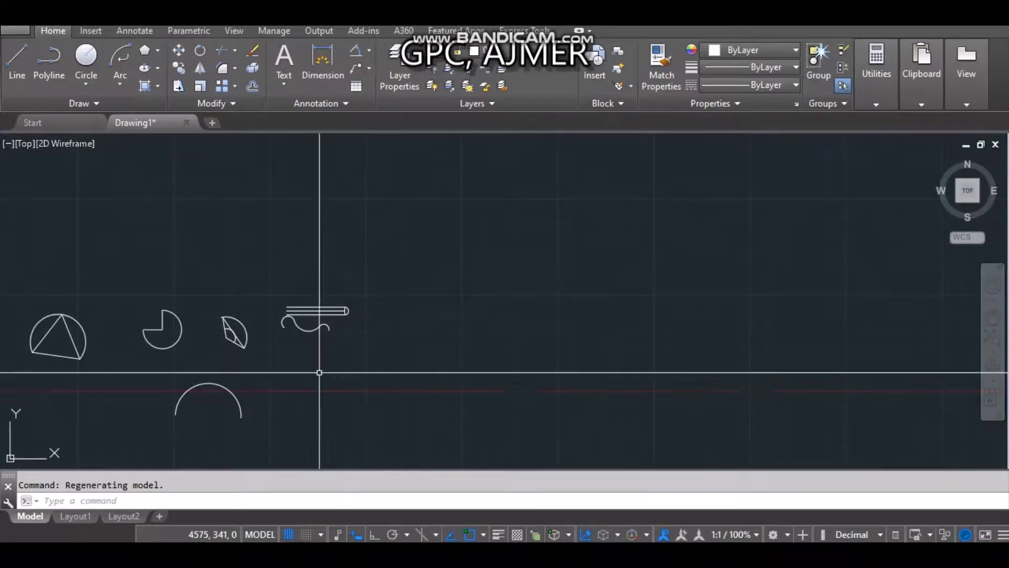
left_click(390, 436)
left_click(12, 277)
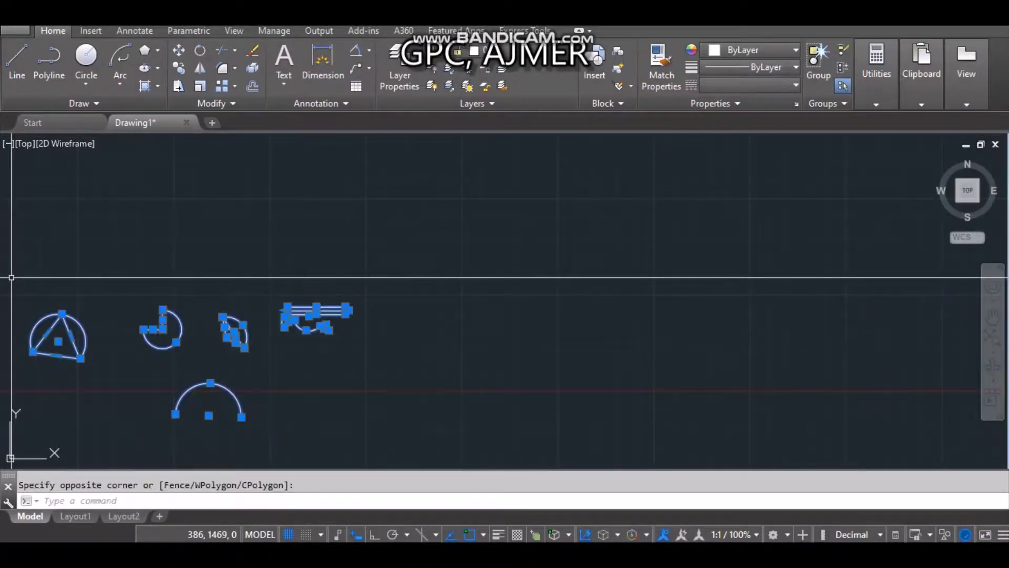
key("Delete")
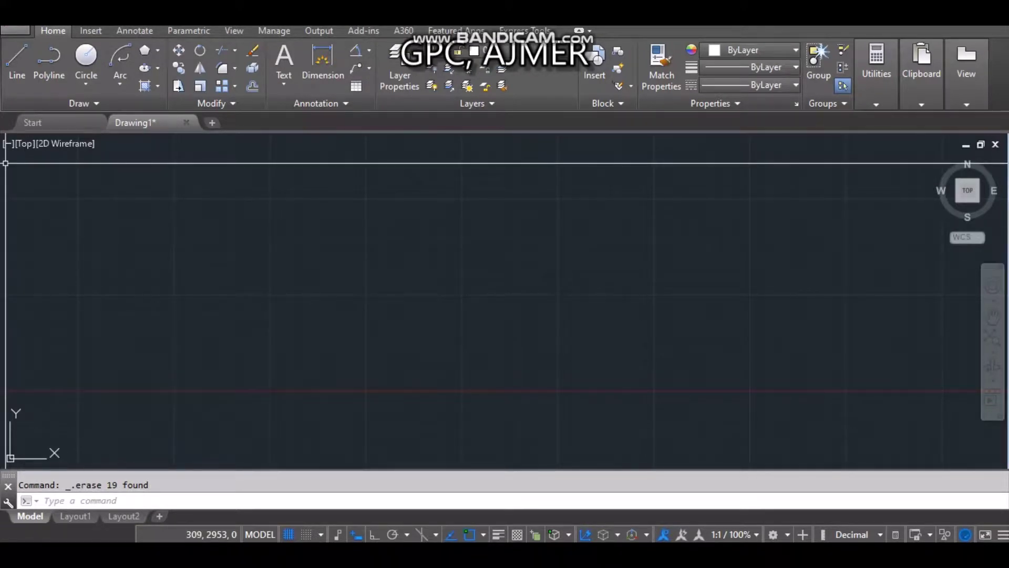
type("rec")
key("Return")
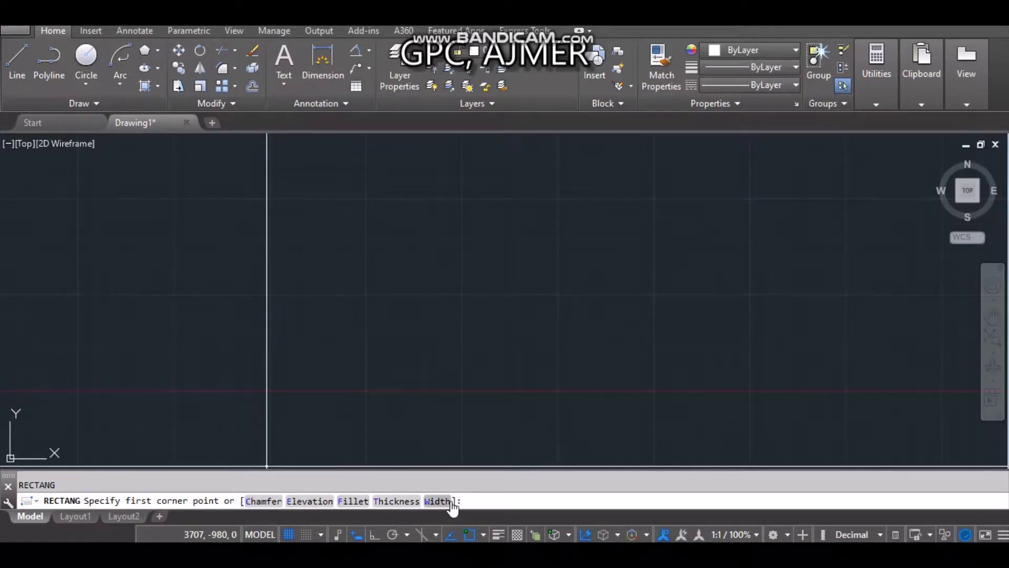
key("Escape")
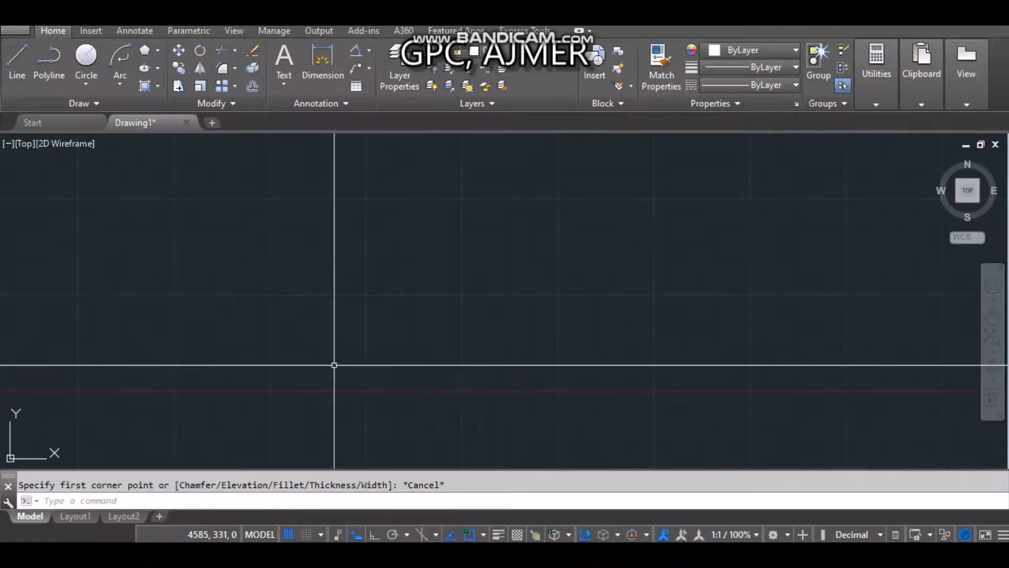
left_click(159, 52)
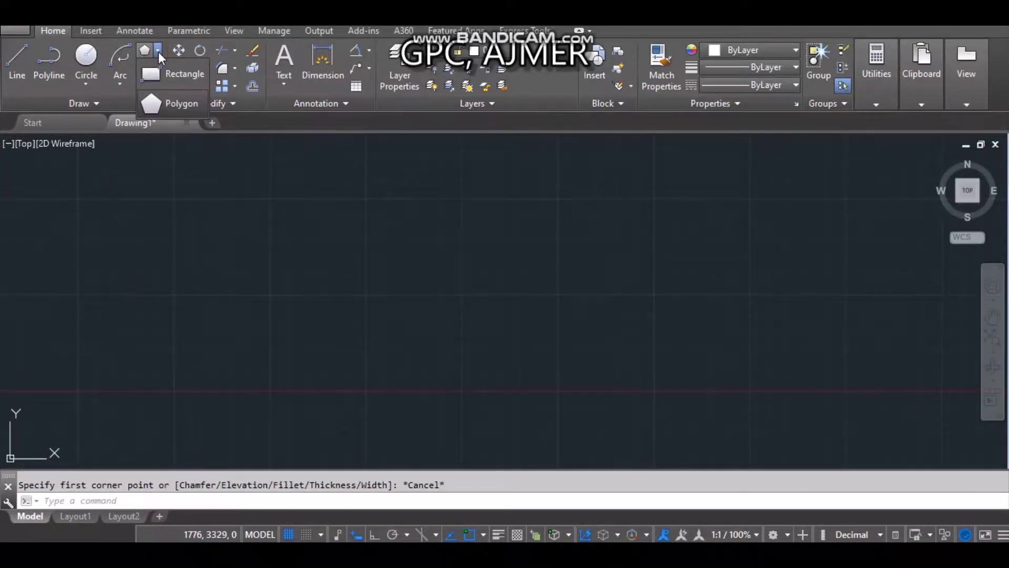
left_click(170, 77)
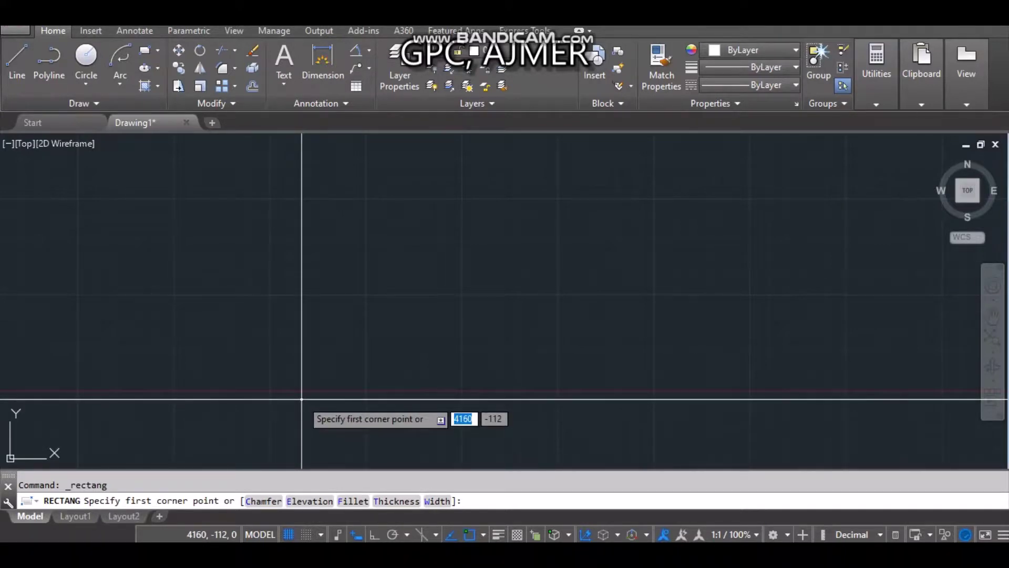
- Abandon the mistaken area entry, restart RECTANG, and fix the first corner in the drawing
key("Escape")
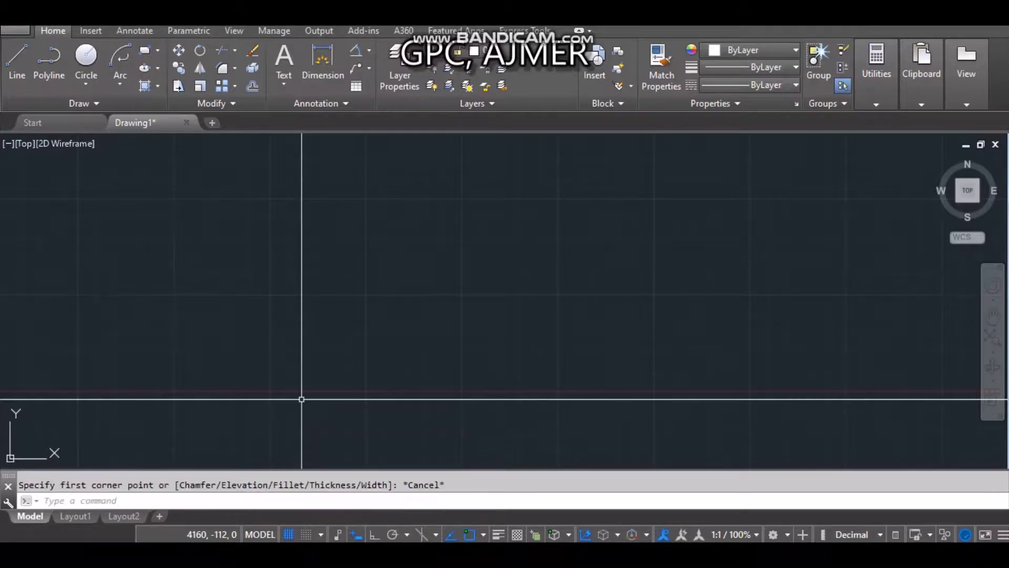
type("REC")
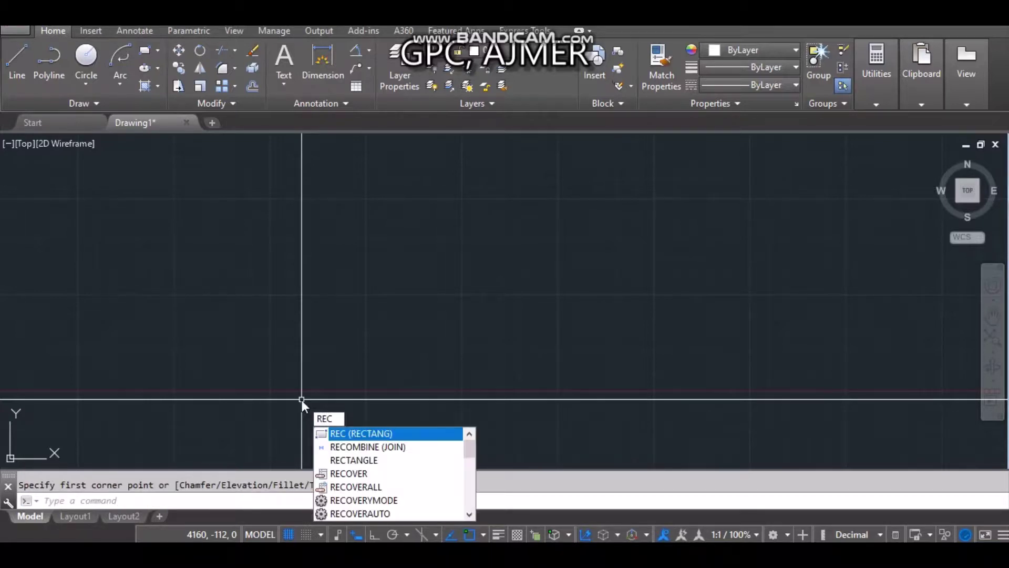
key("Return")
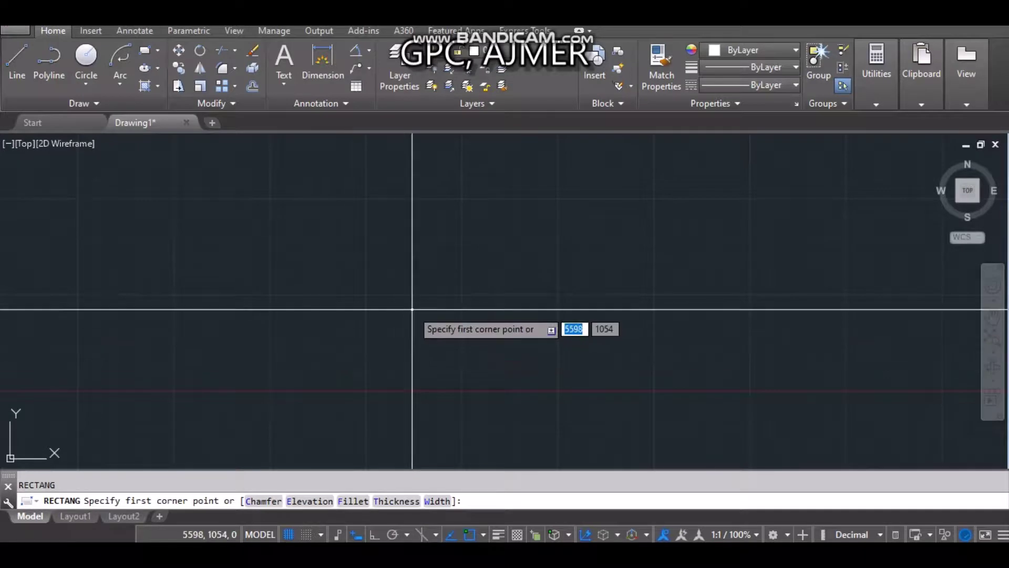
type("ARE")
key("BackSpace")
key("Return")
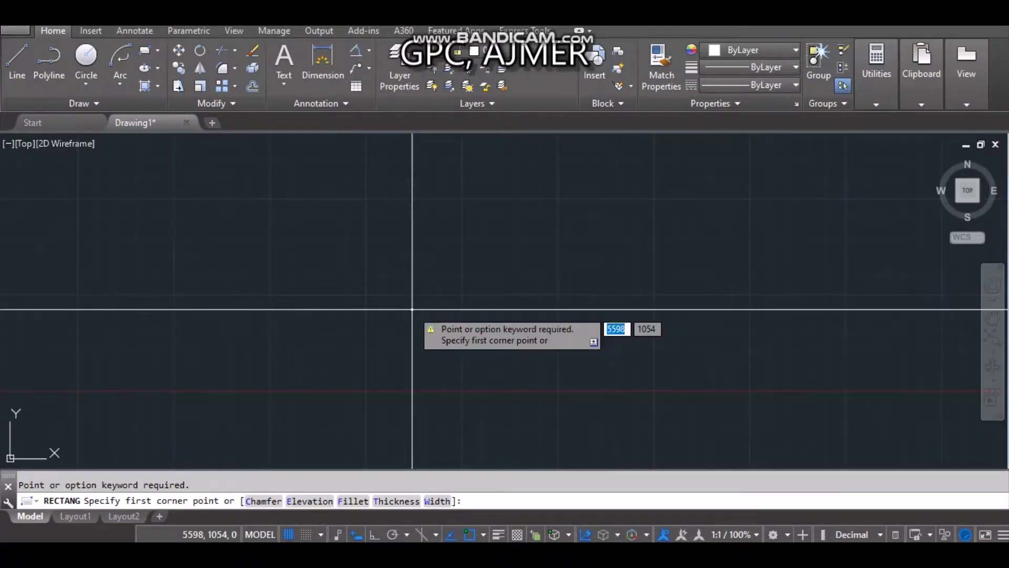
key("Escape")
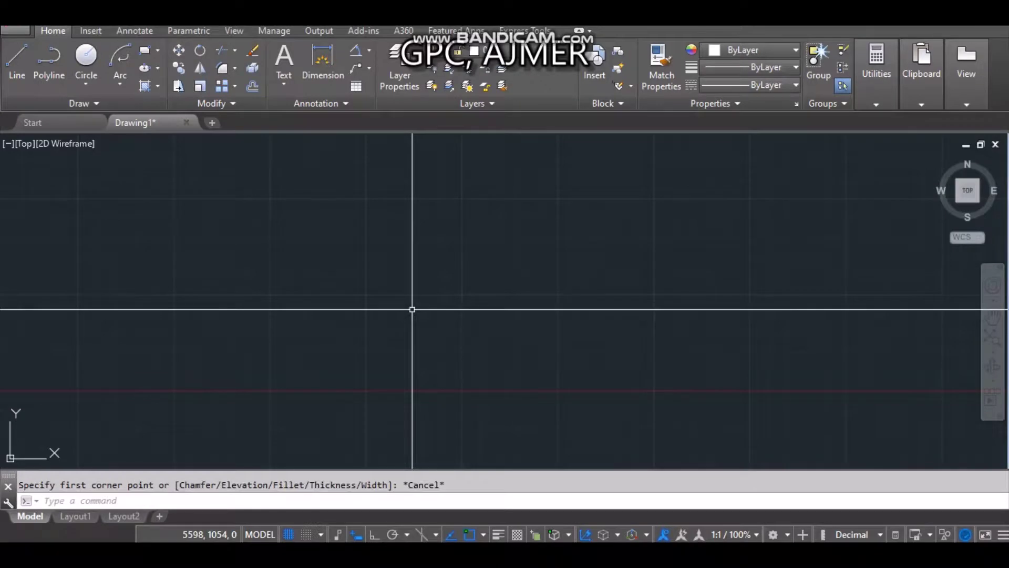
type("rec")
key("Return")
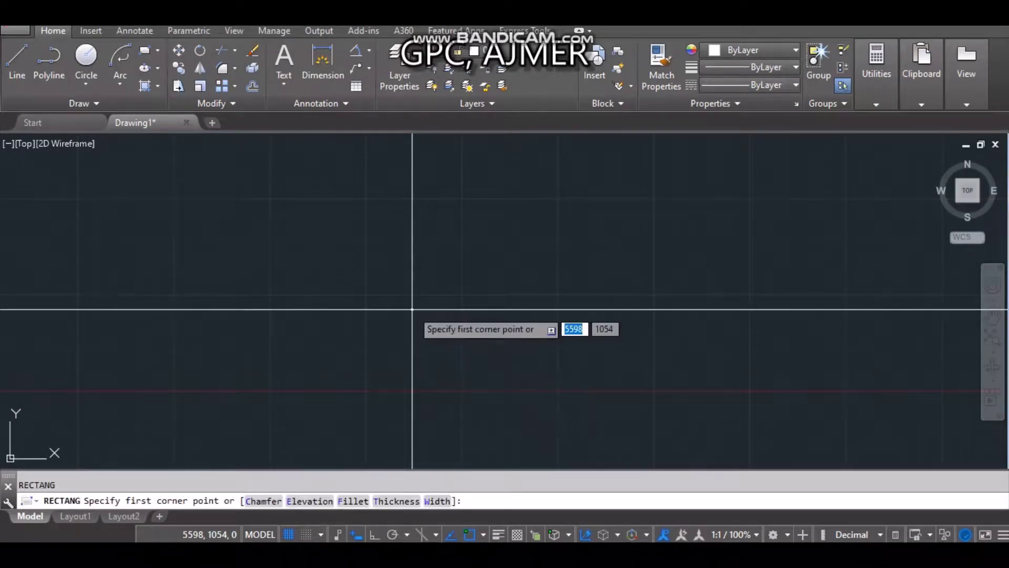
left_click(380, 339)
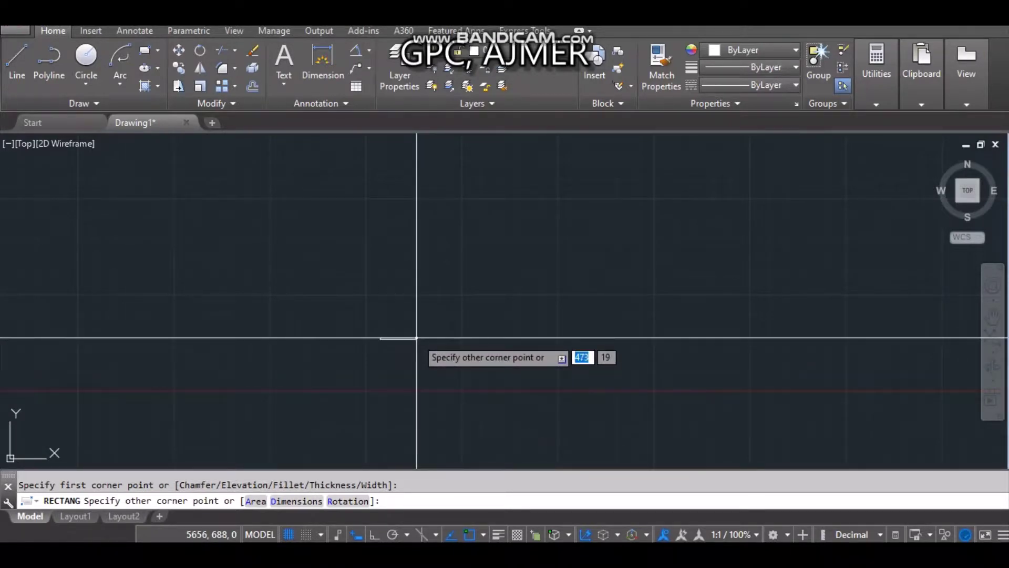
- Size the rectangle by area 1000 with length 200, creating a thin bar
type("A")
key("Return")
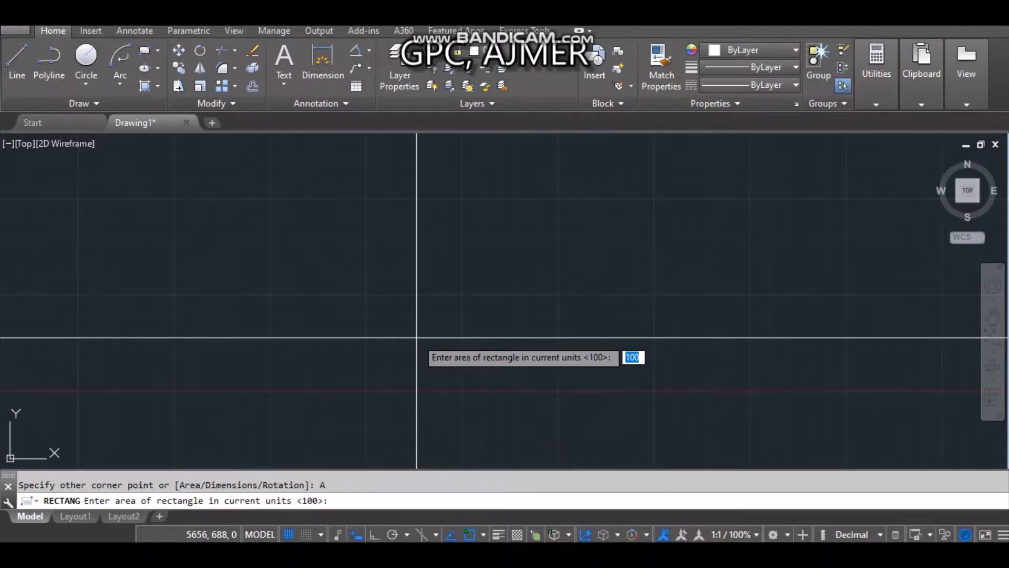
type("1")
type("000")
key("Return")
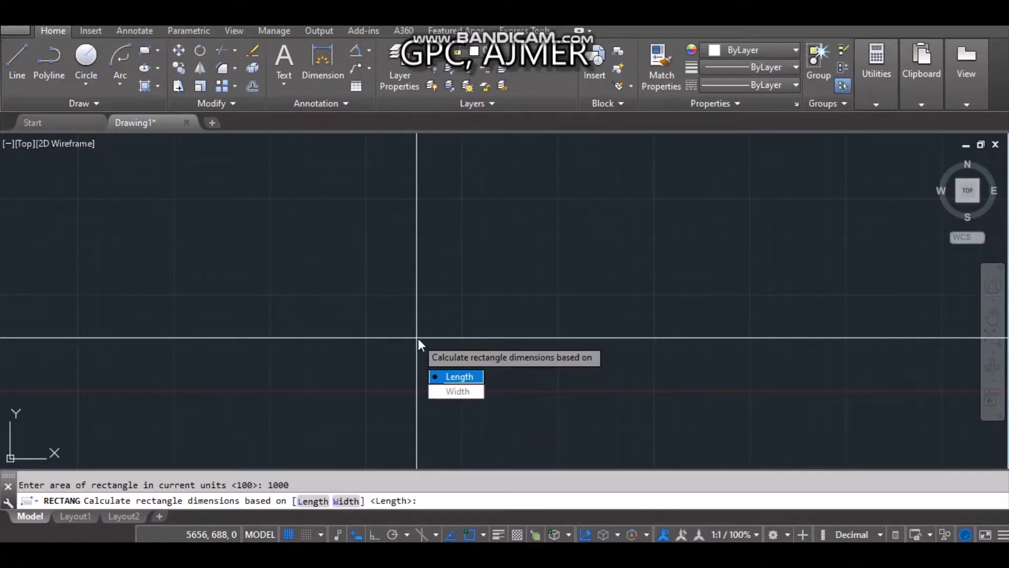
left_click(459, 380)
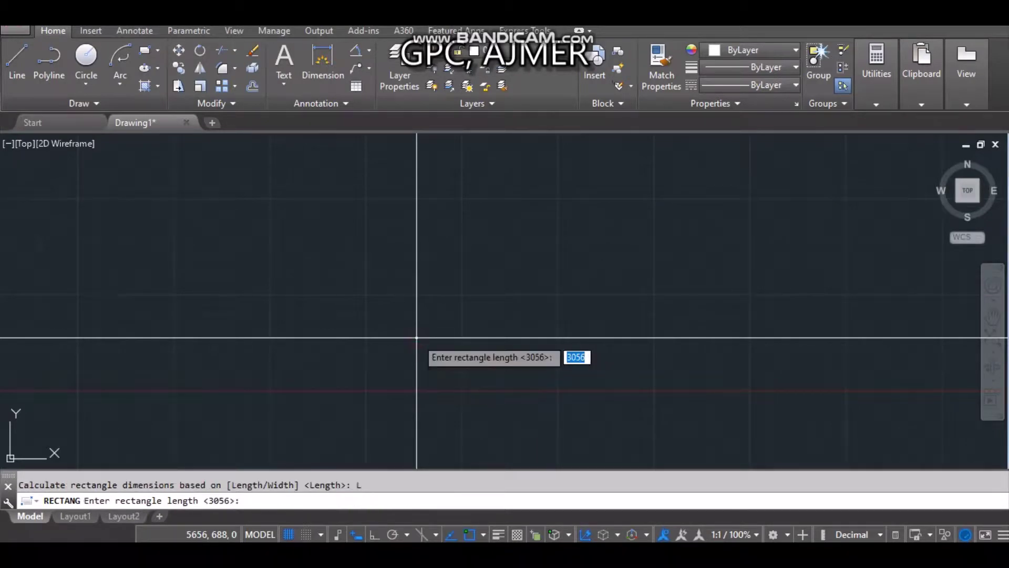
type("2")
type("00")
key("Return")
- Bring the thin bar into view and start, then abandon, a dimension on it
scroll(417, 338, "up", 5)
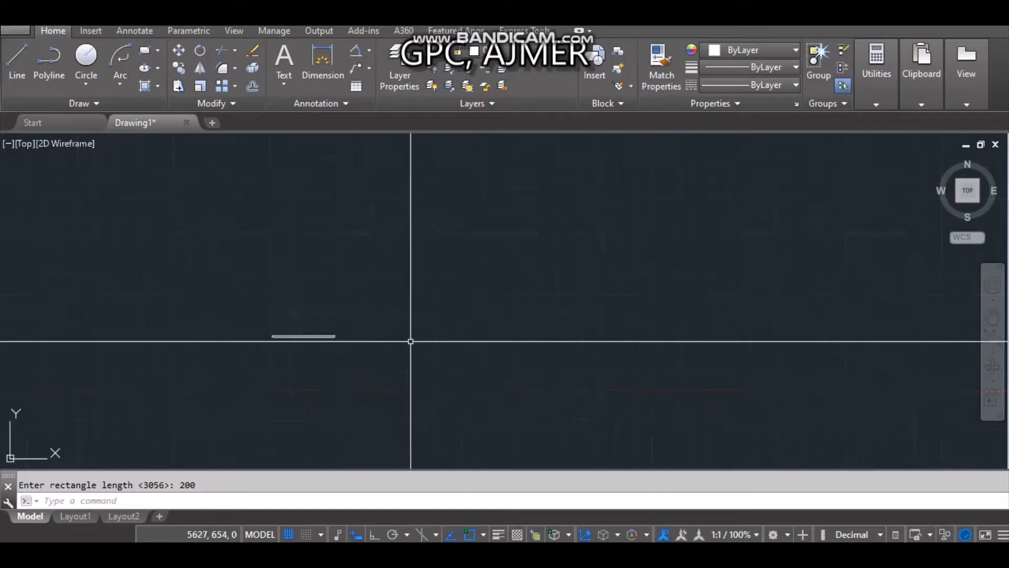
scroll(183, 338, "up", 3)
scroll(182, 345, "up", 2)
middle_click_drag(183, 344, 430, 284)
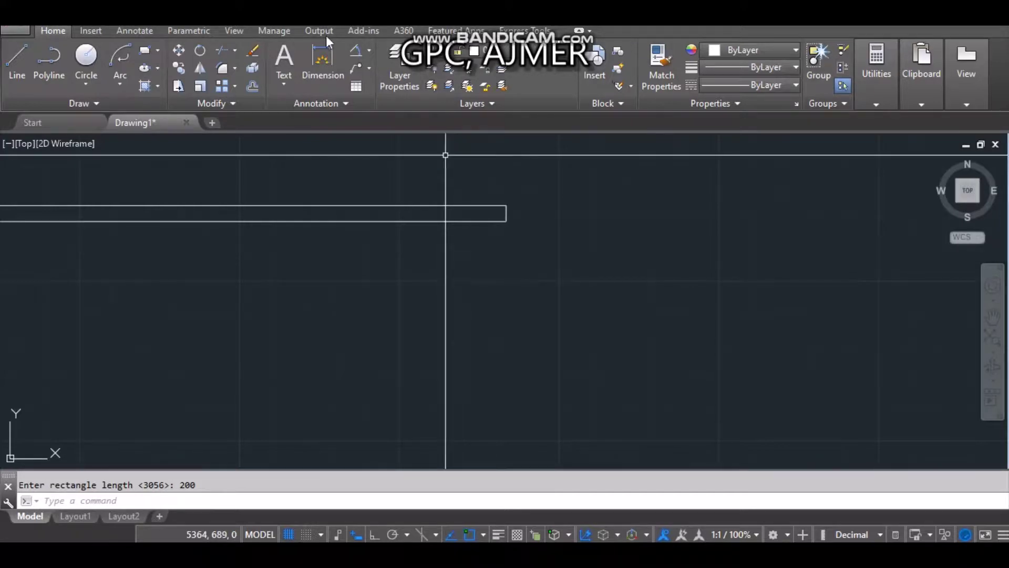
left_click(334, 78)
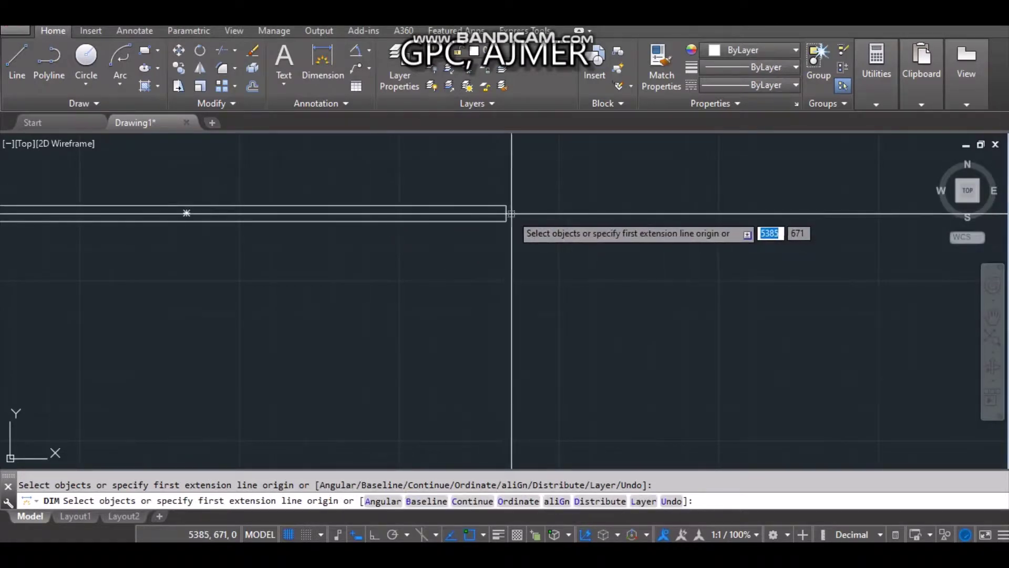
scroll(503, 209, "up", 5)
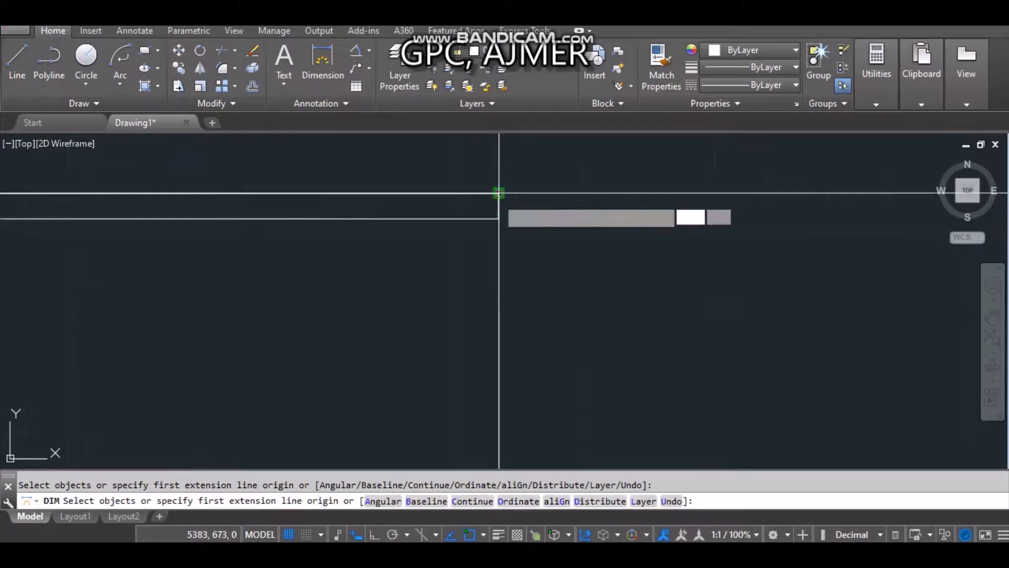
scroll(499, 195, "down", 10)
key("Escape")
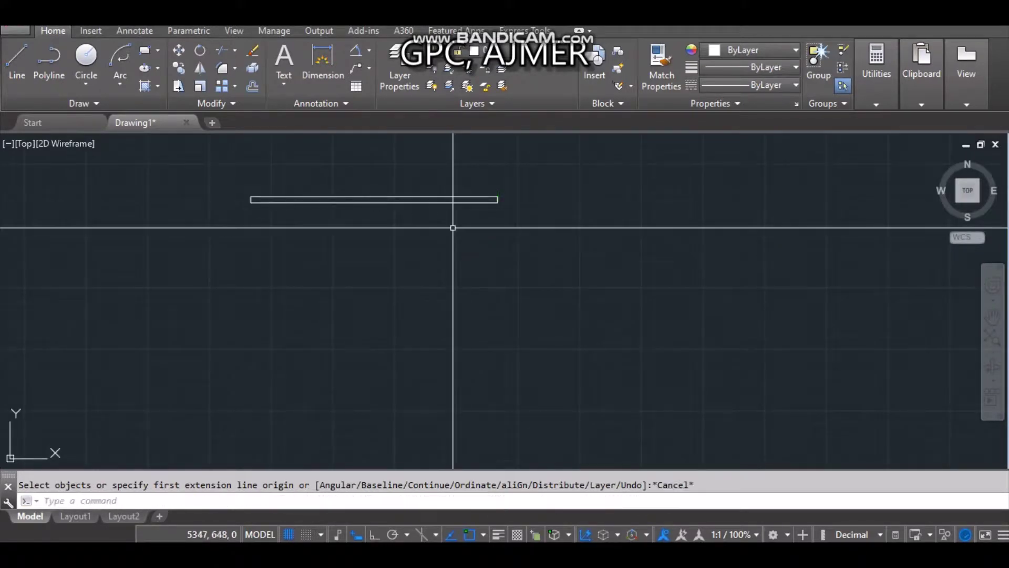
type("rec")
key("Return")
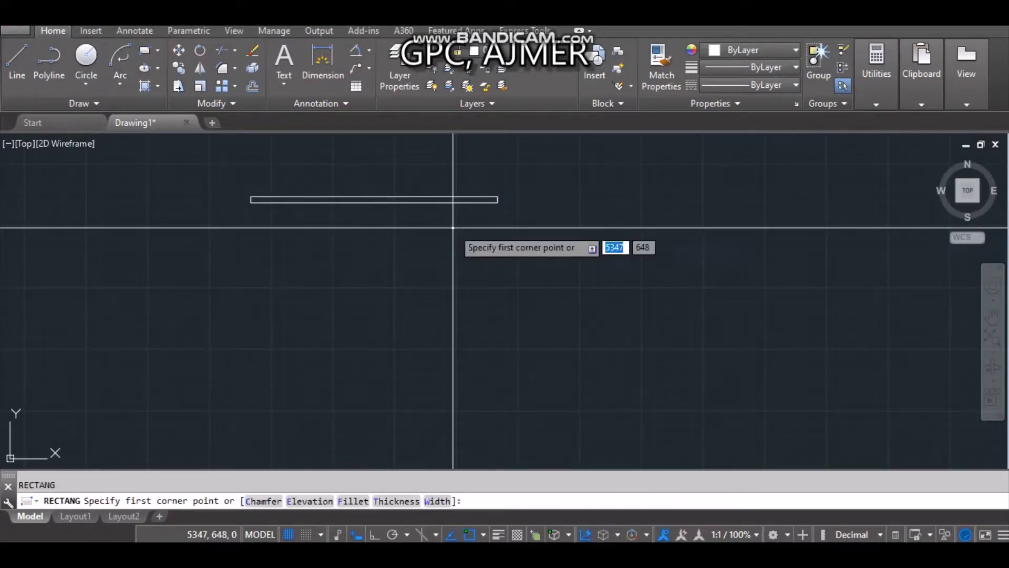
left_click(502, 324)
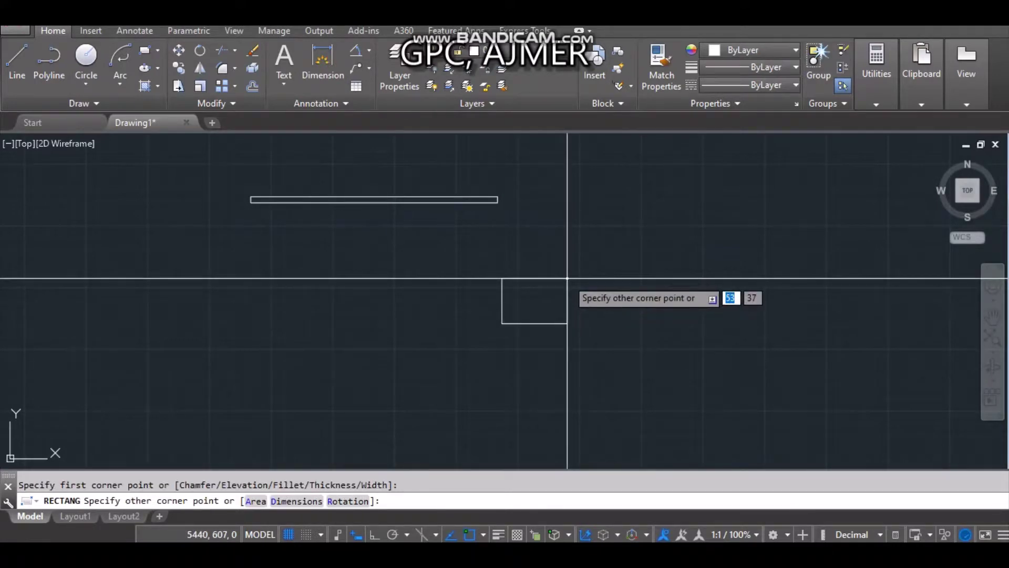
type("d")
key("Return")
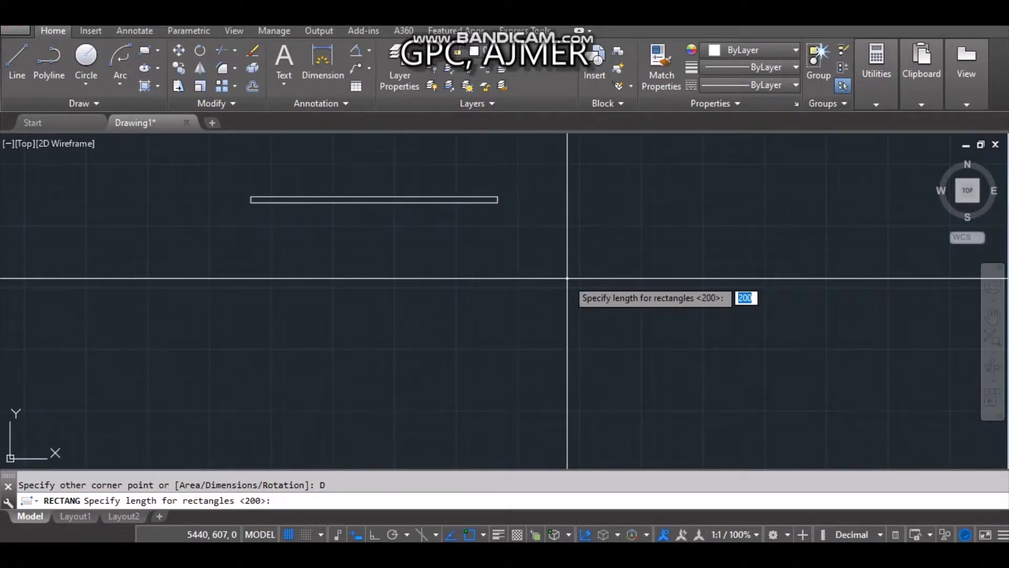
type("200")
key("Return")
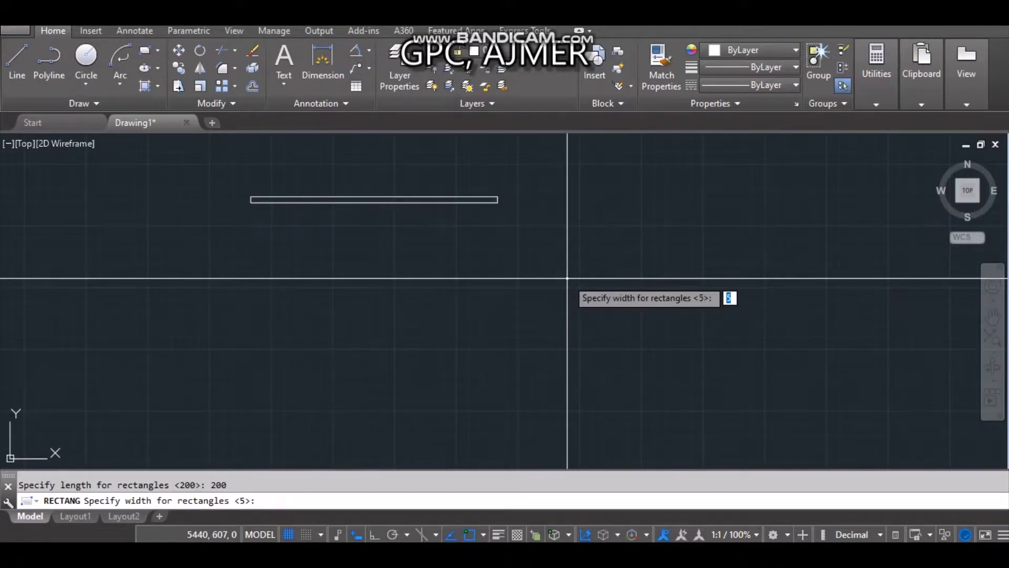
type("400")
key("Return")
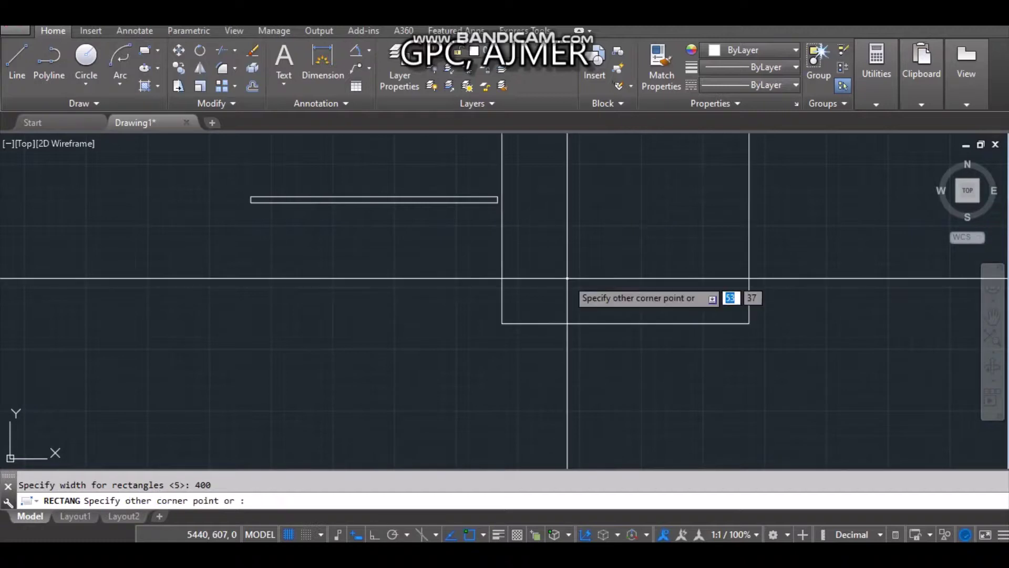
scroll(567, 278, "down", 4)
middle_click_drag(573, 257, 453, 375)
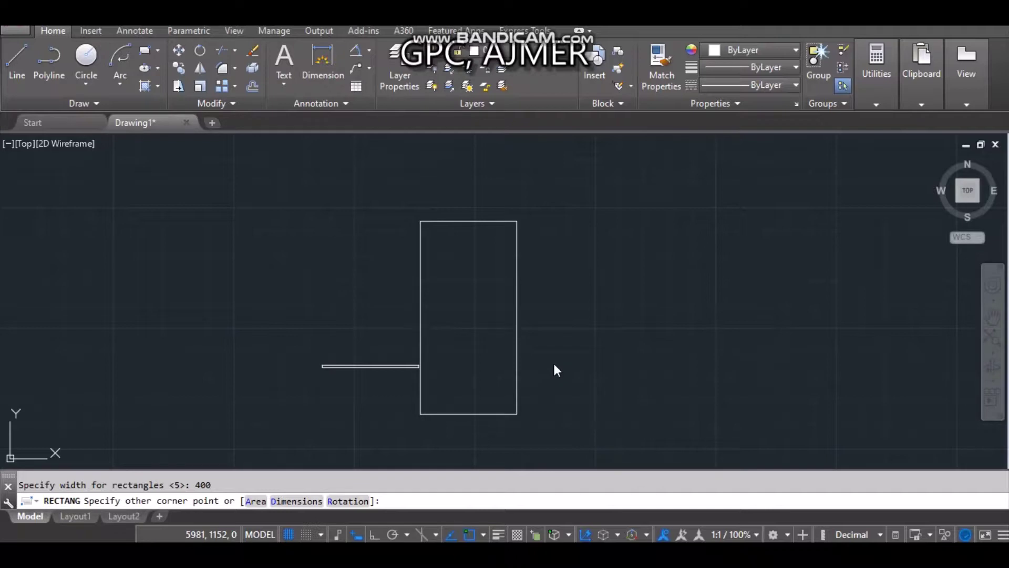
scroll(591, 361, "down", 5)
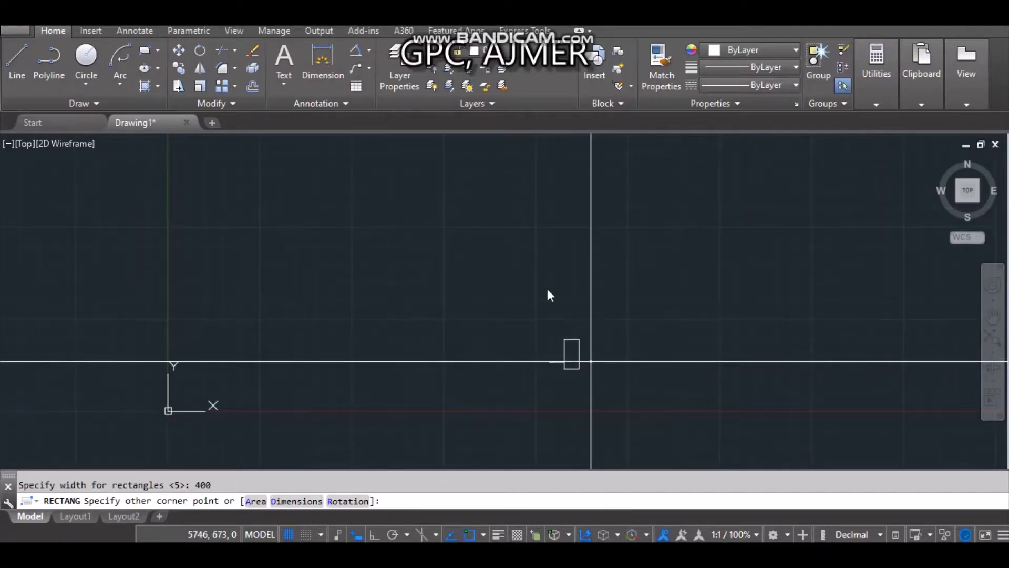
scroll(557, 305, "up", 2)
scroll(558, 302, "up", 4)
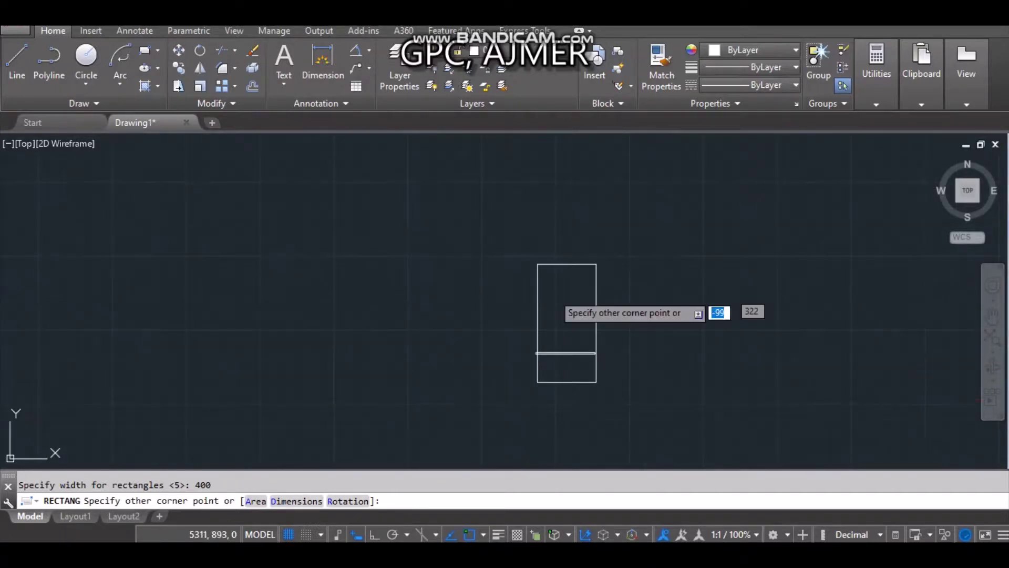
middle_click_drag(666, 264, 480, 283)
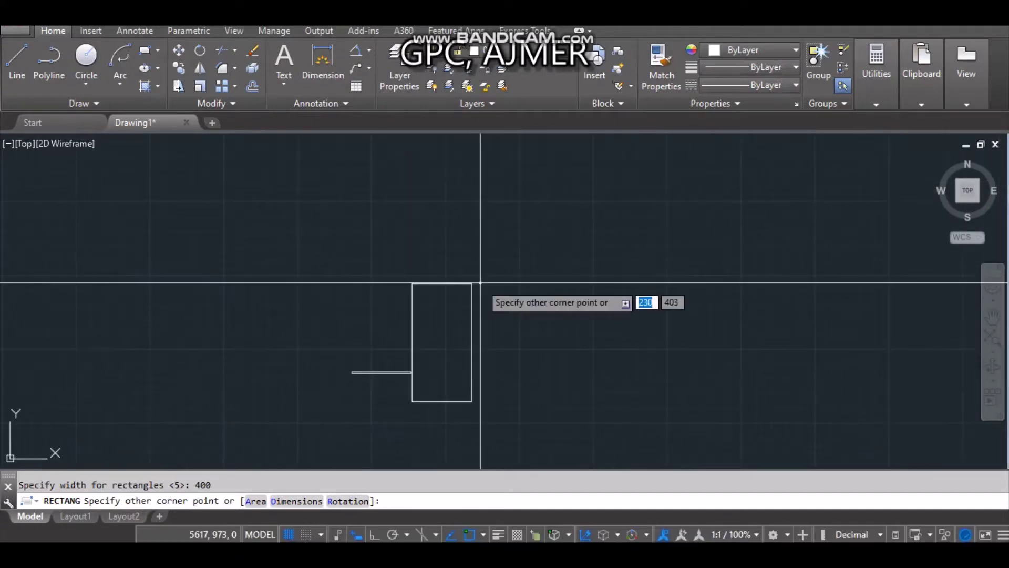
key("Escape")
- Draw a rectangle rotated 45° above the thin bar, then pan the view left
type("rec")
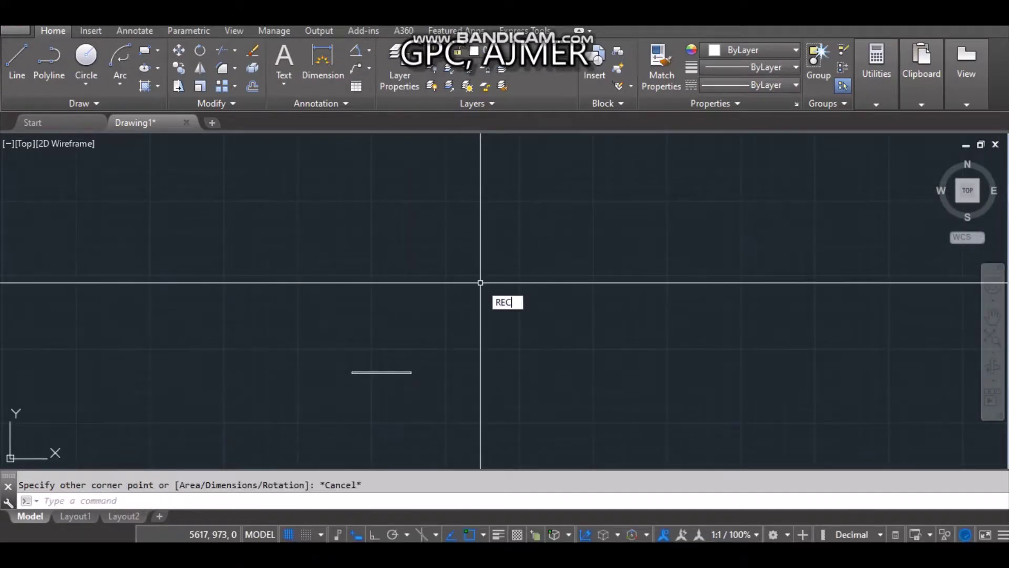
key("Return")
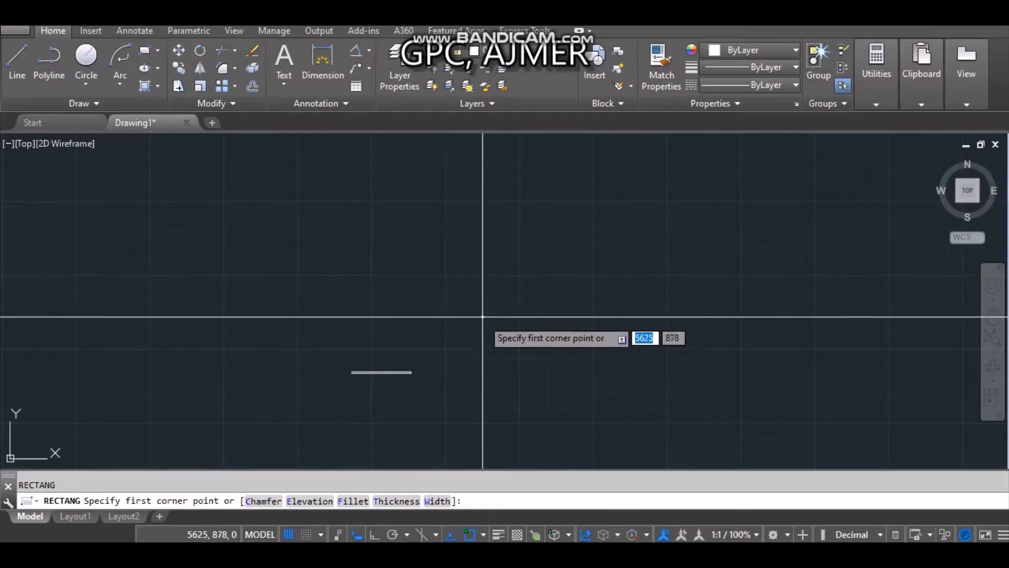
left_click(482, 319)
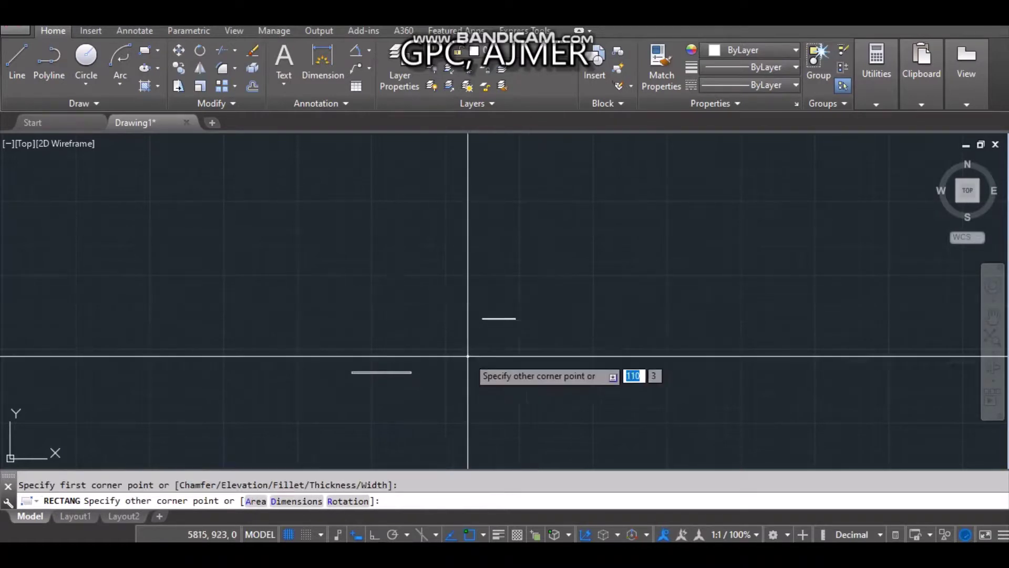
type("r")
key("Return")
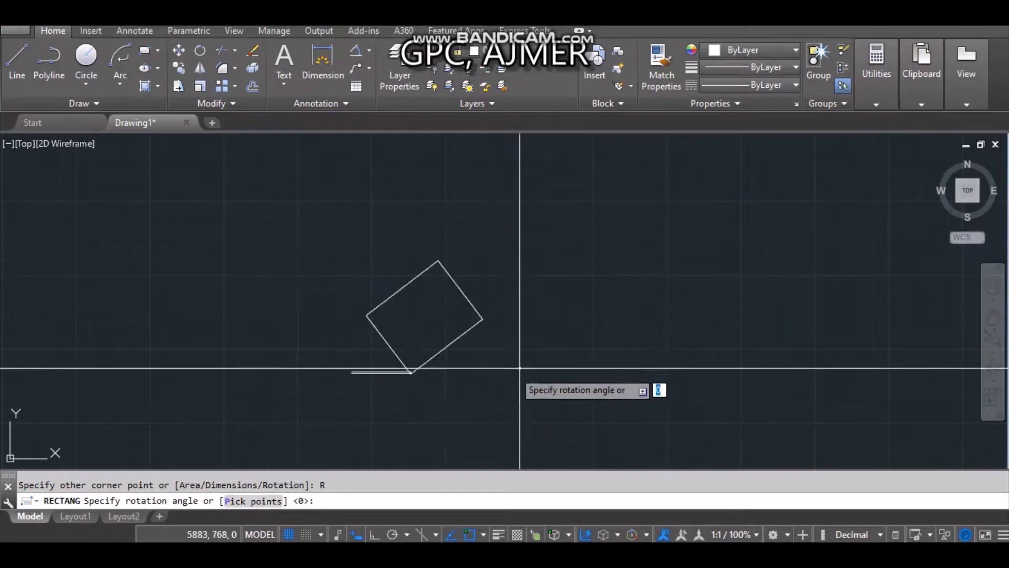
type("45")
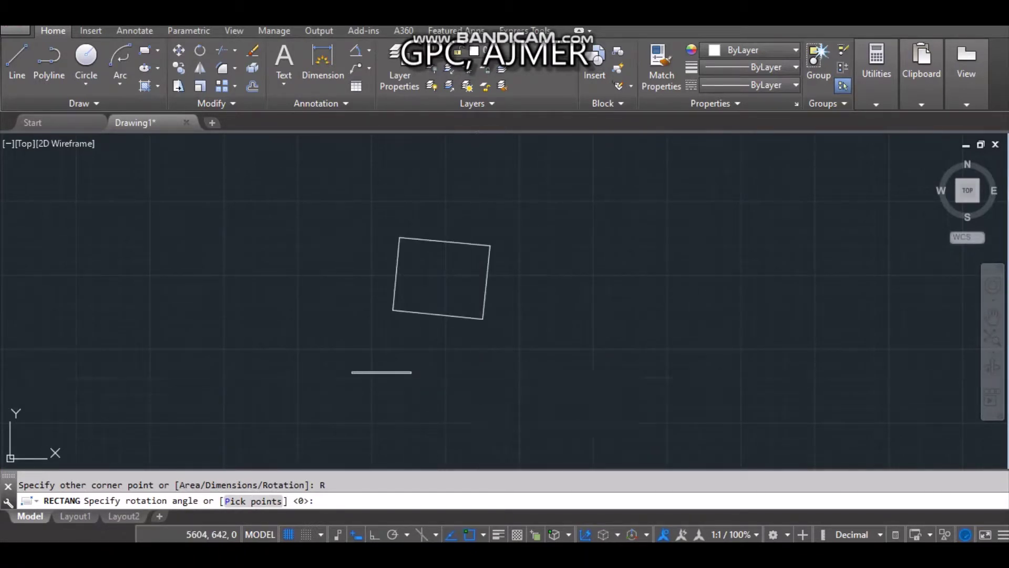
key("Return")
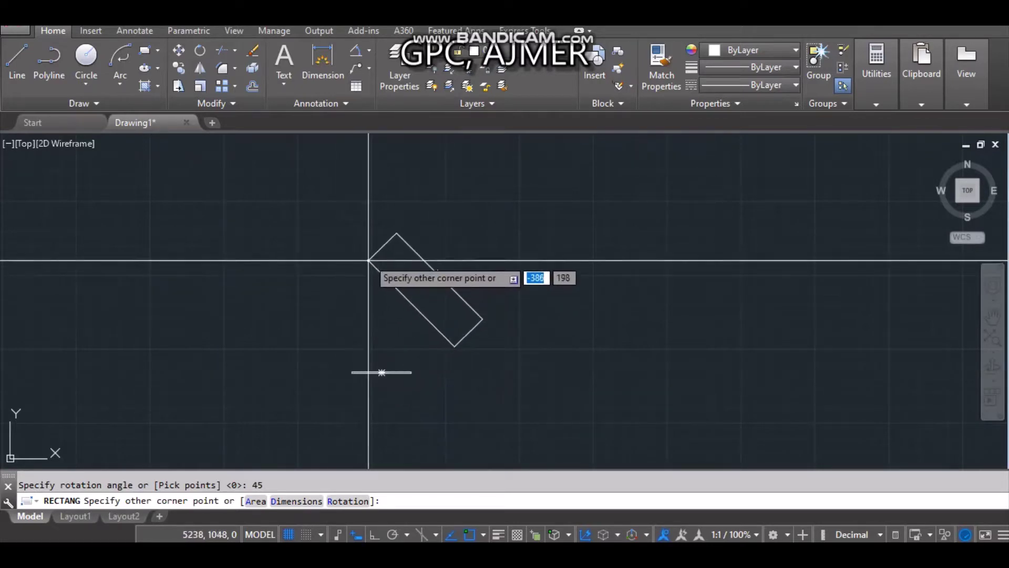
left_click(347, 256)
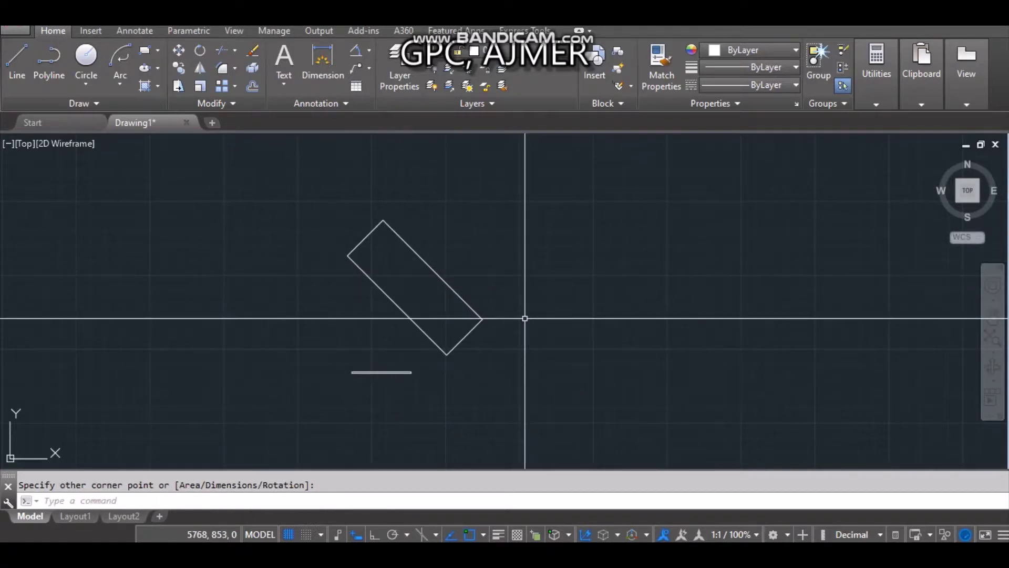
middle_click_drag(396, 312, 257, 341)
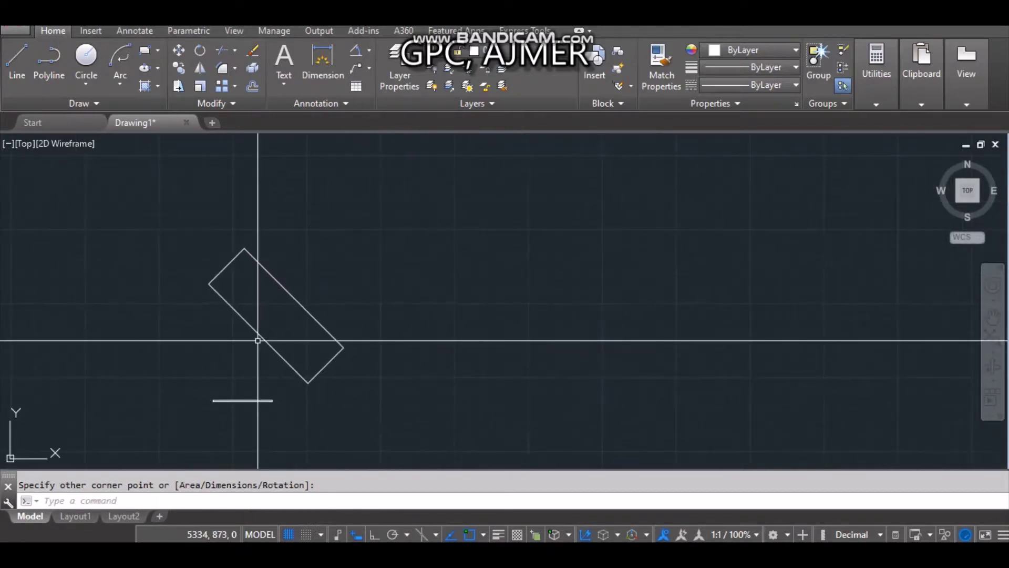
key("Escape")
- Draw a 45°-tilted rectangle with 50 × 50 chamfered corners right of the first
type("REC")
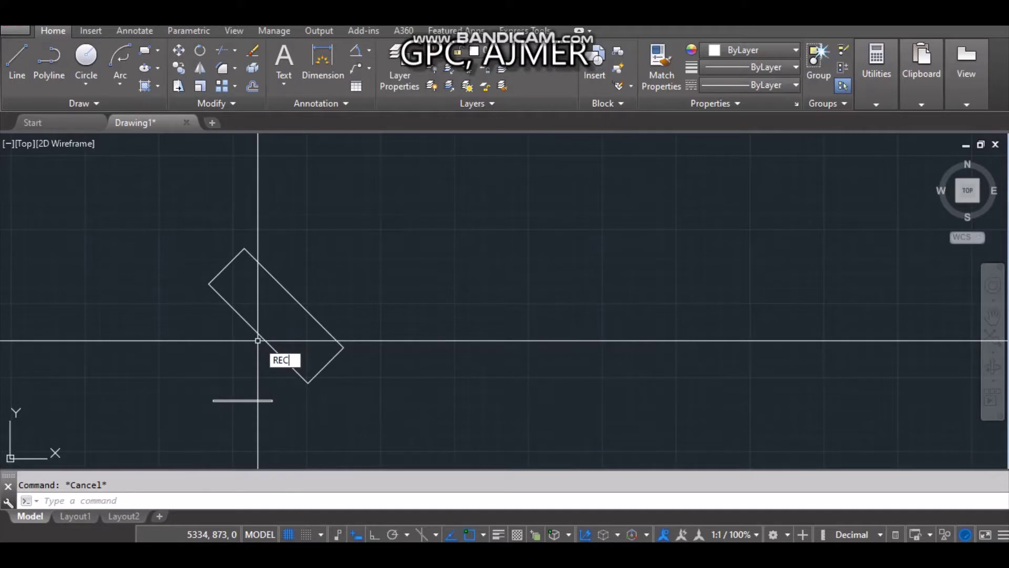
key("Return")
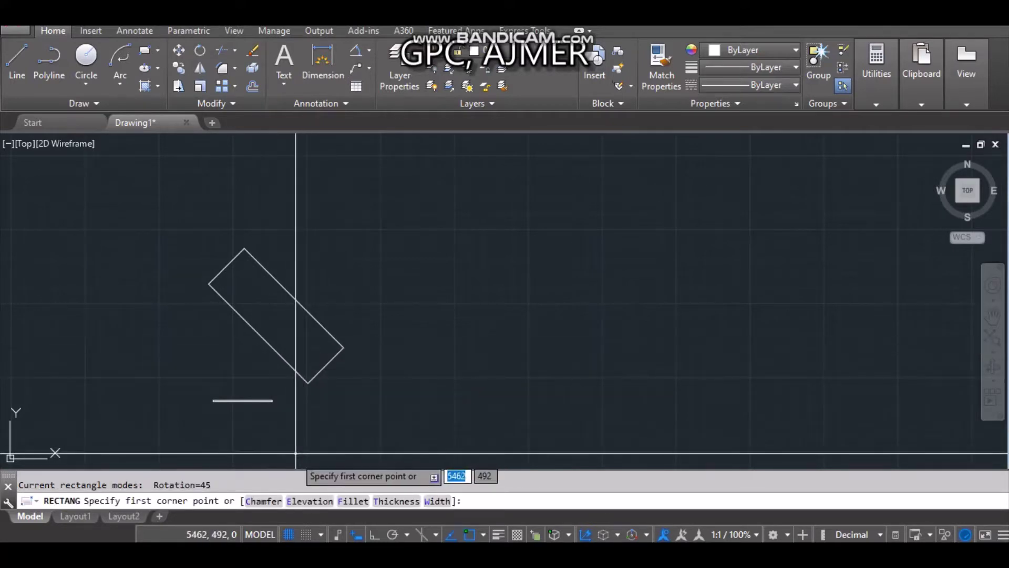
left_click(259, 502)
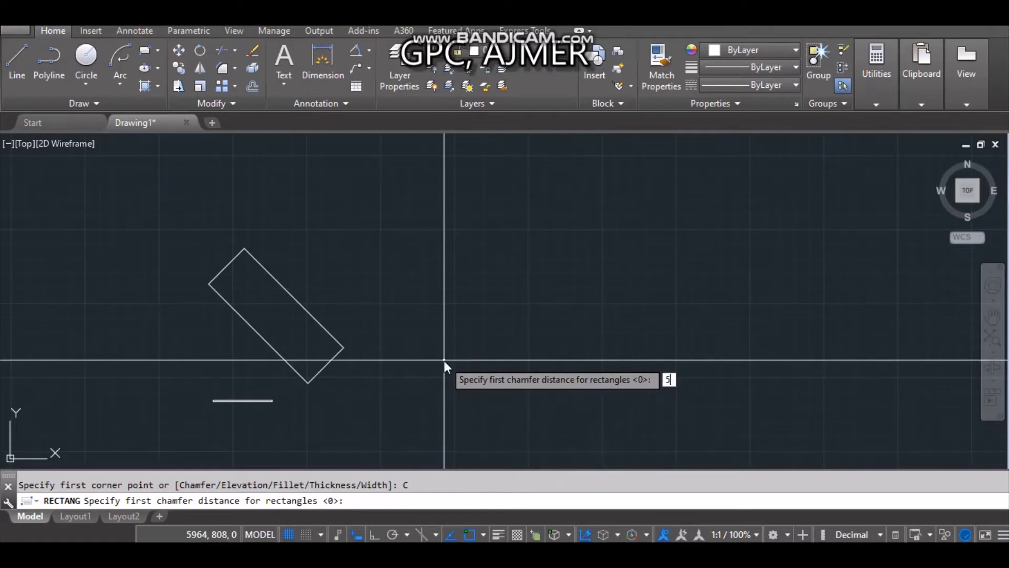
type("50")
key("Return")
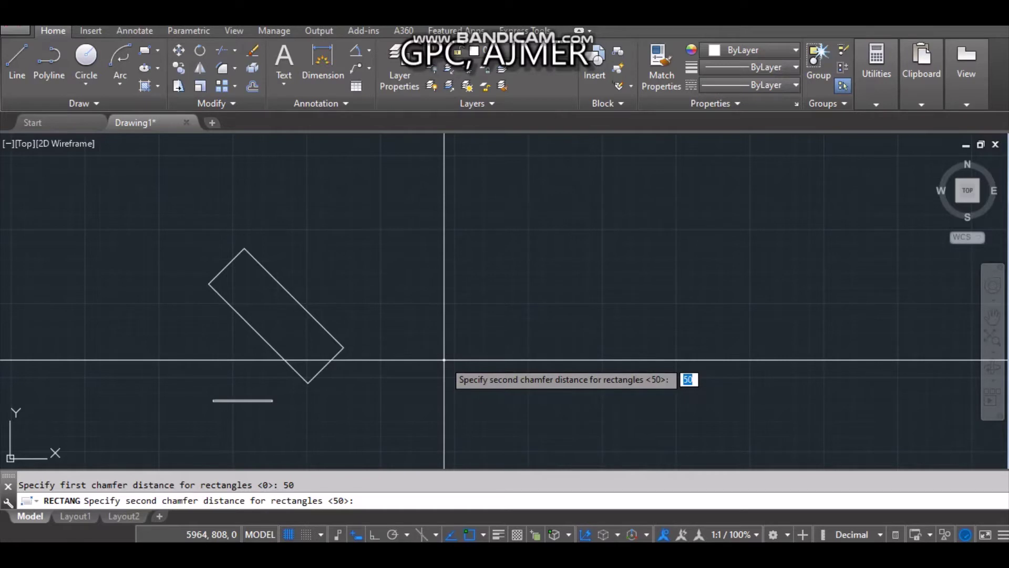
key("Return")
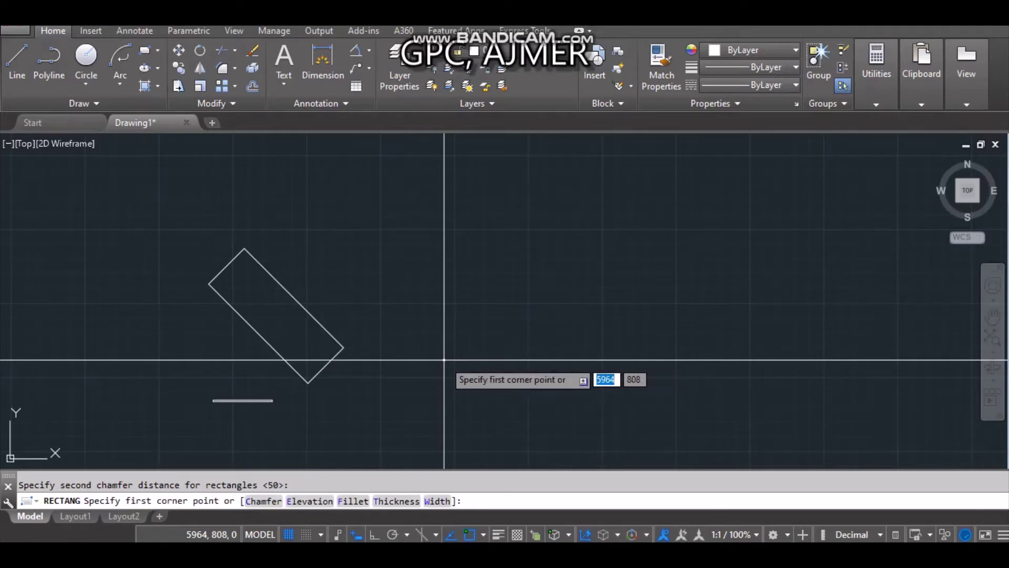
left_click(464, 333)
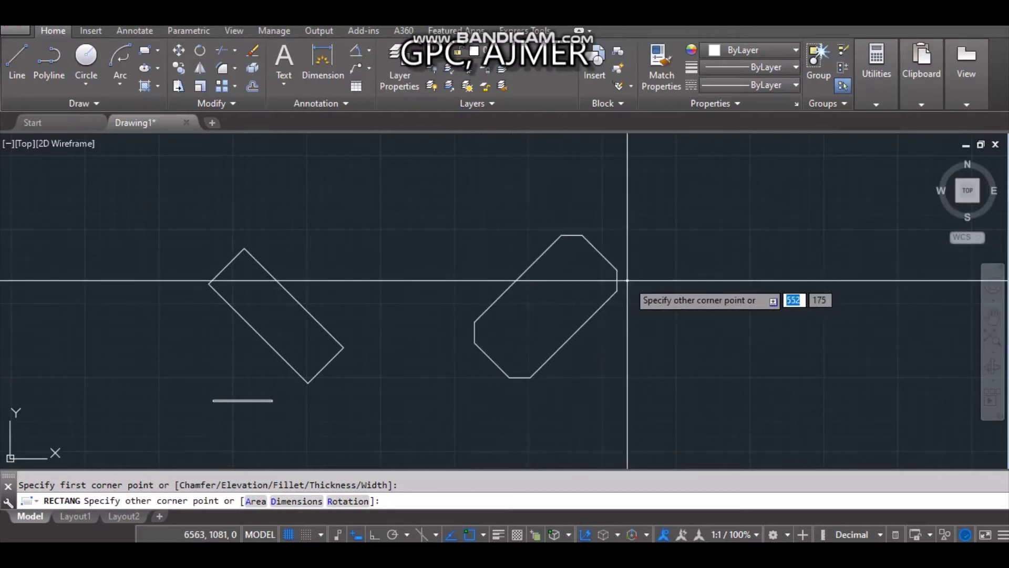
left_click(675, 288)
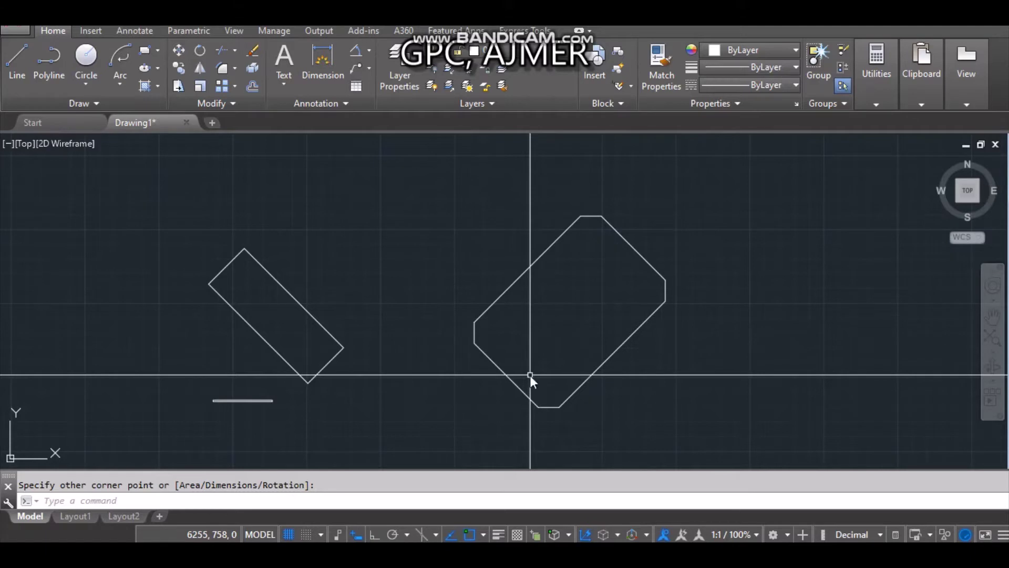
- Reset rotation to 0° and draw a level chamfered rectangle on the right
type("rec")
key("Return")
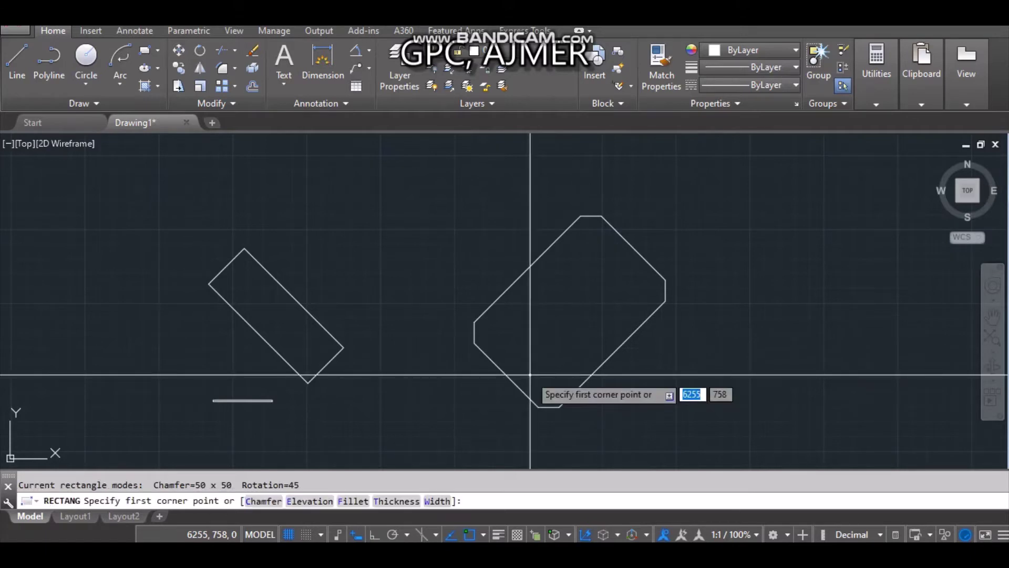
left_click(695, 403)
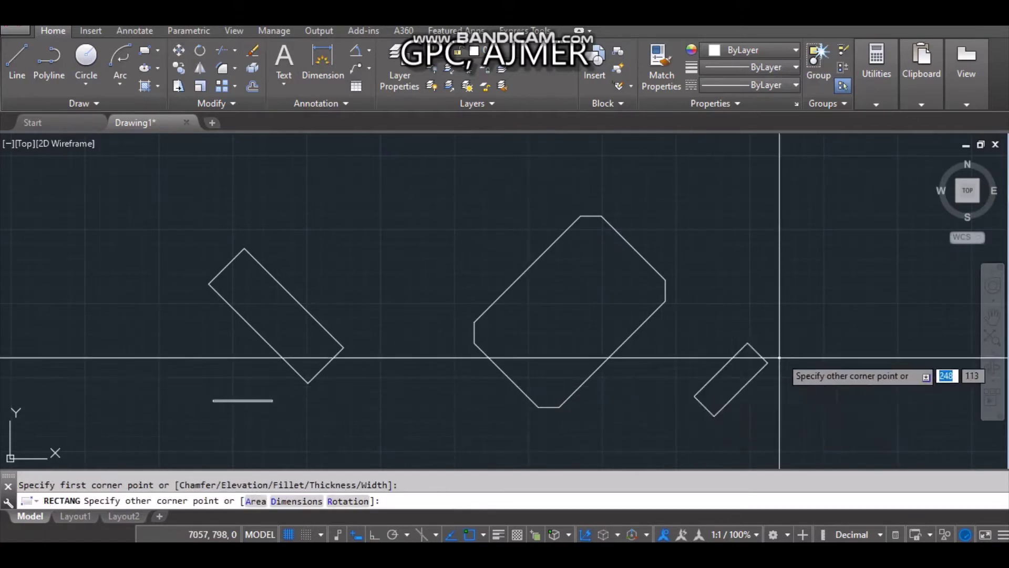
type("r")
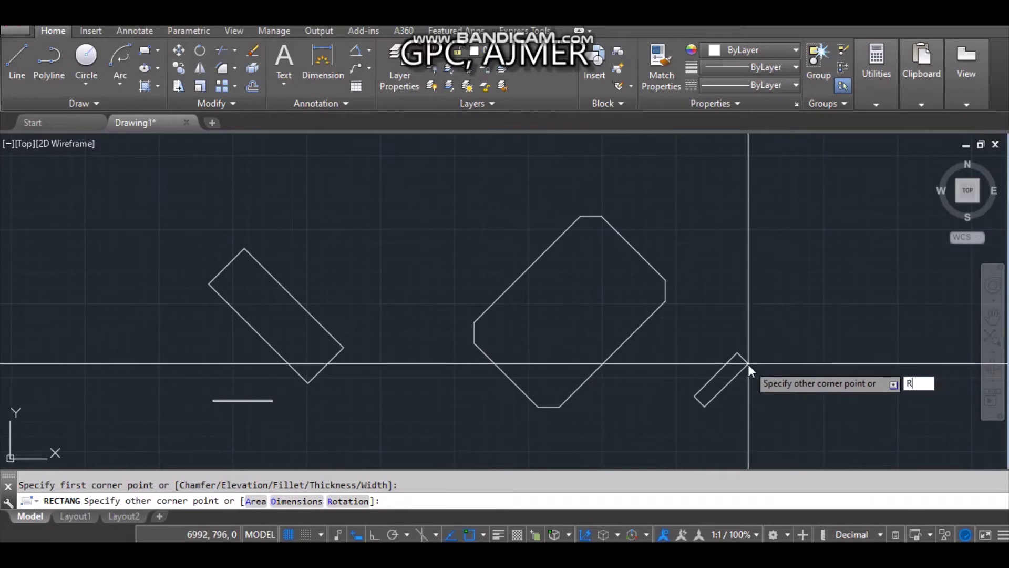
key("Return")
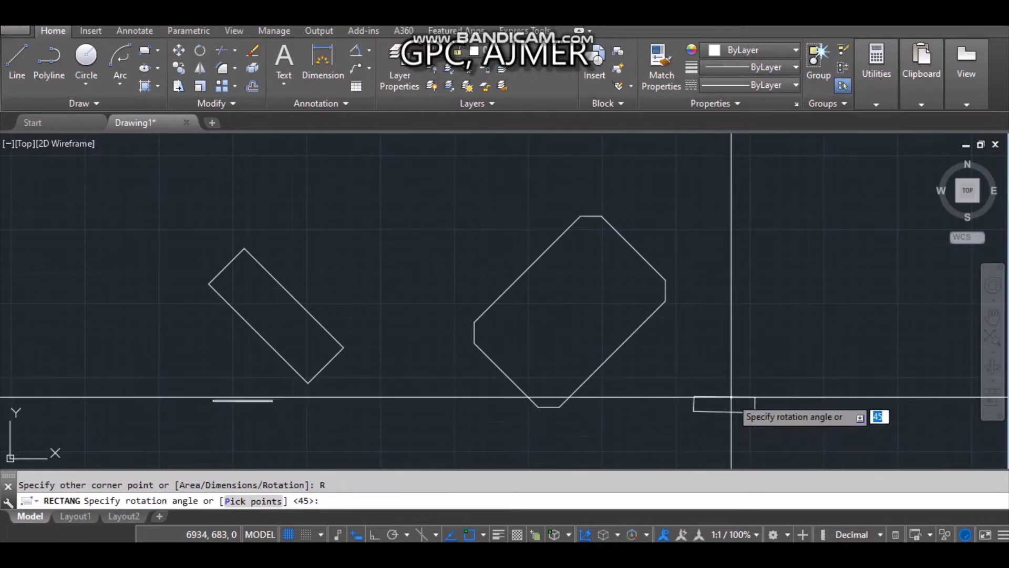
type("0")
key("Return")
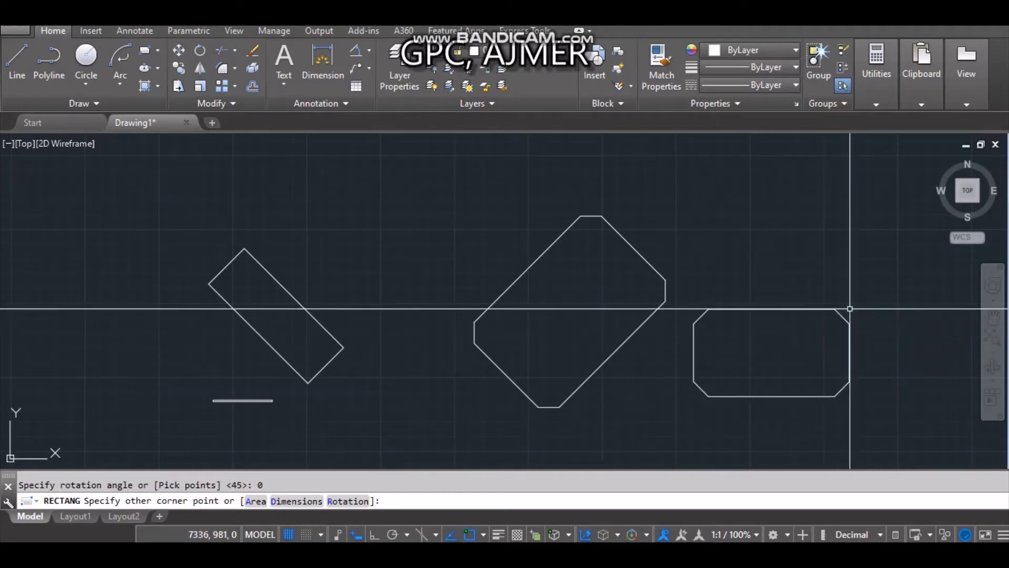
left_click(849, 309)
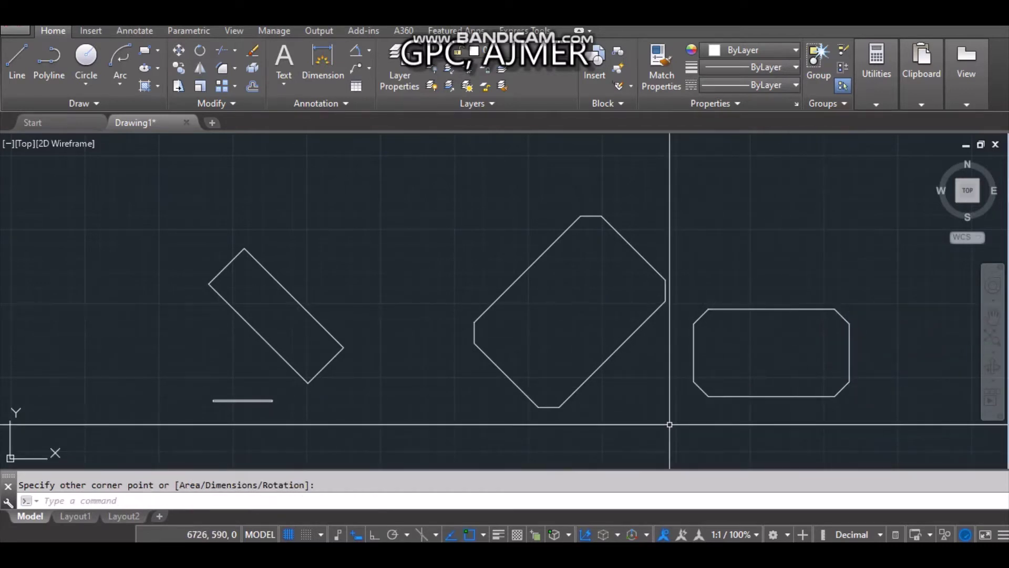
- Draw a rectangle with 50-radius filleted corners near the top of the drawing
type("rec")
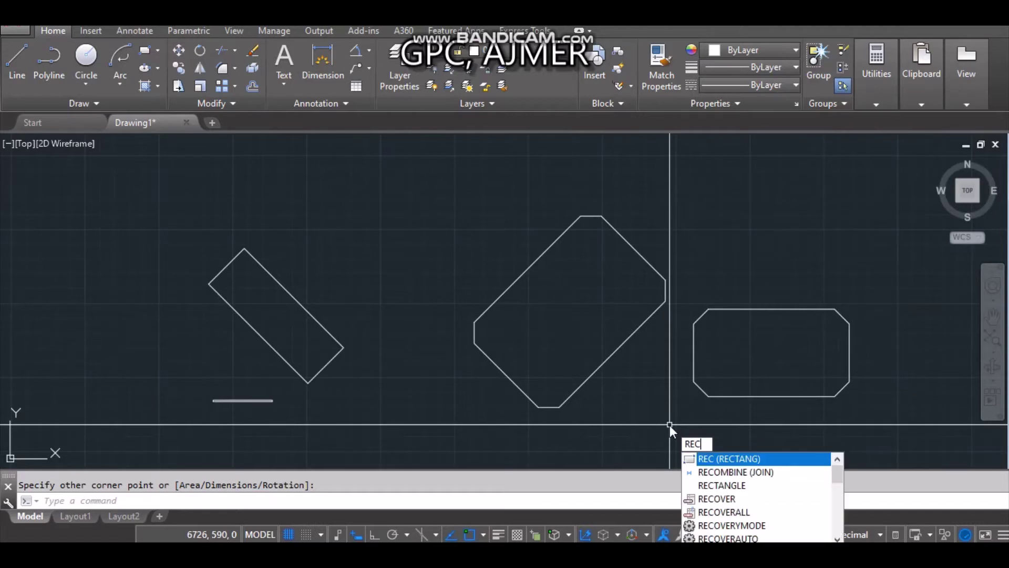
key("Return")
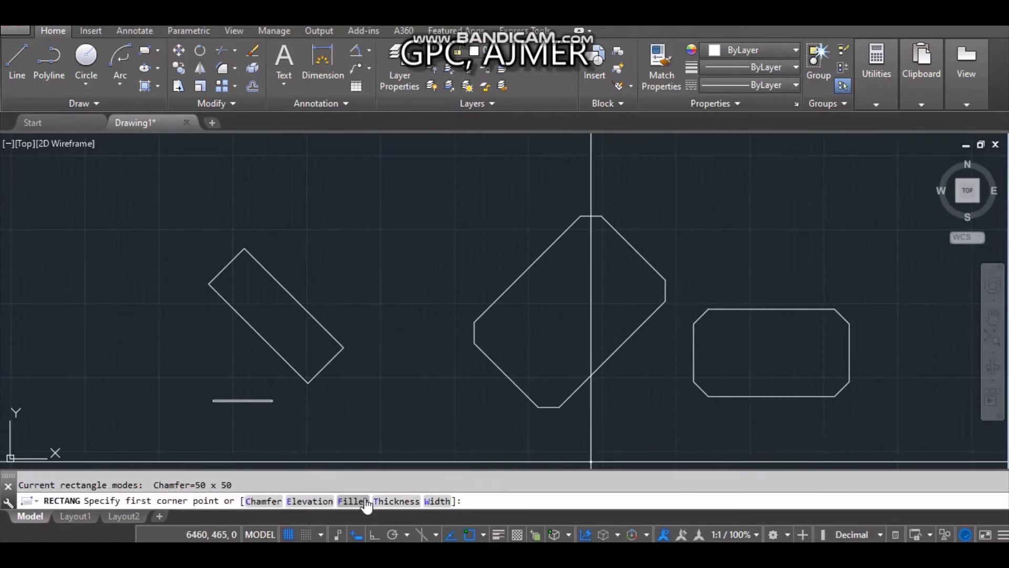
left_click(365, 500)
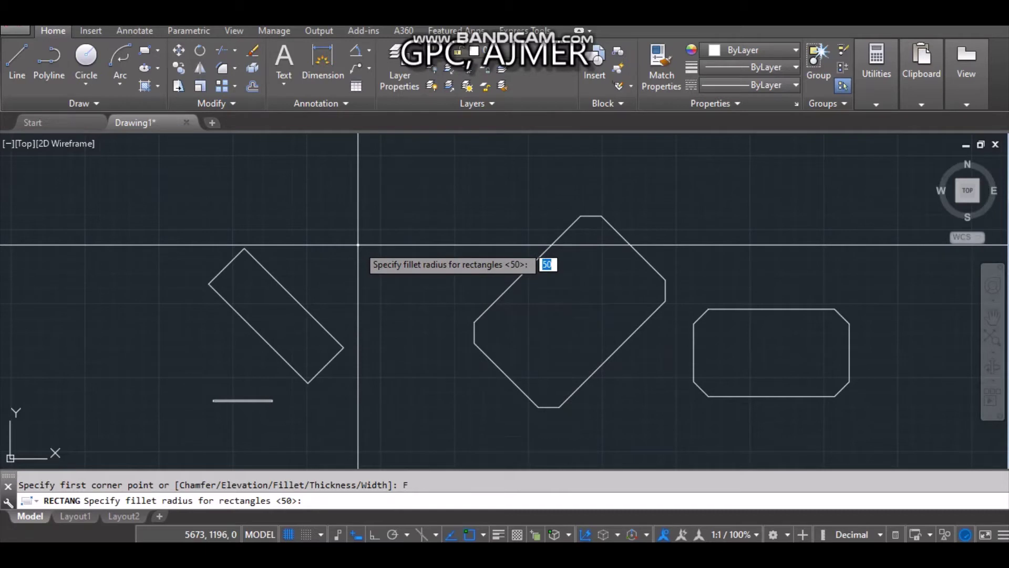
key("Return")
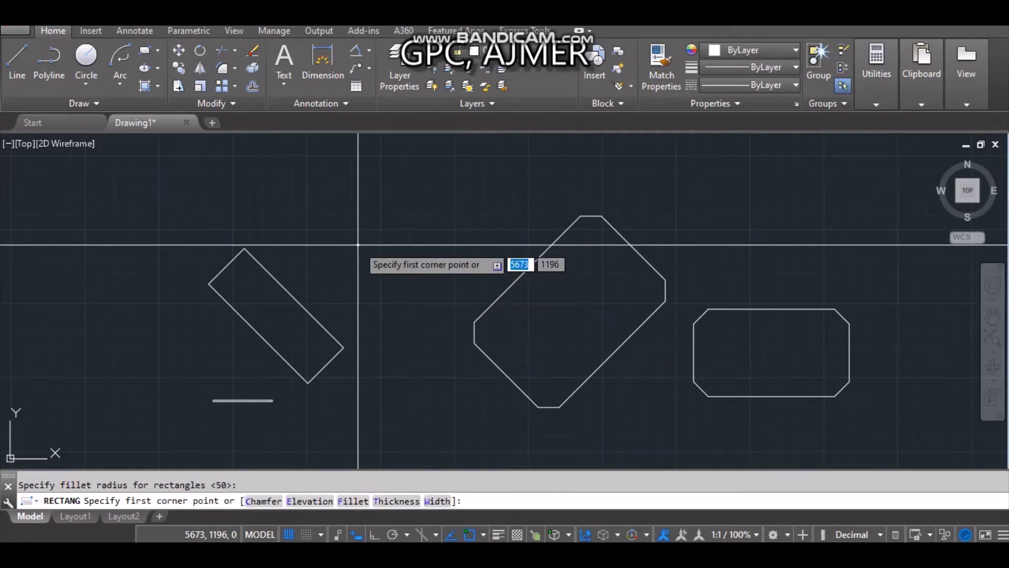
left_click(358, 245)
left_click(488, 179)
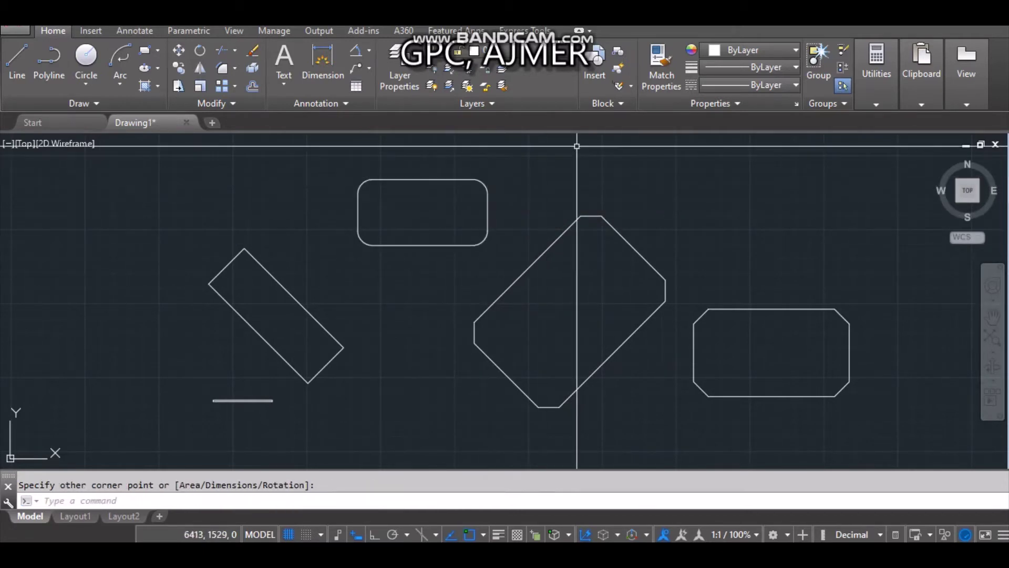
type("rec")
key("Return")
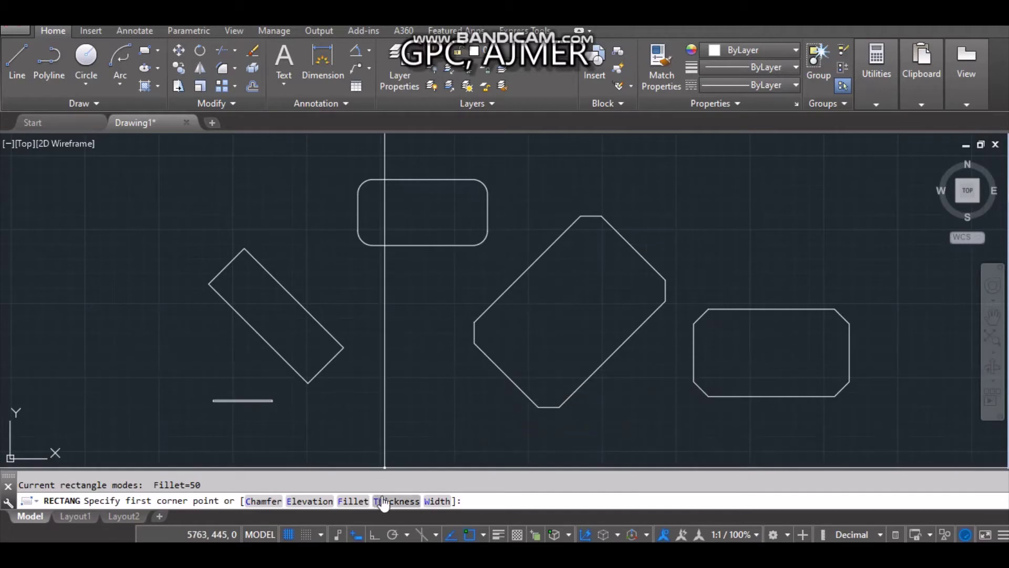
- Set rectangle thickness to 25 and draw a rounded rectangle in the lower middle
type("T")
key("Return")
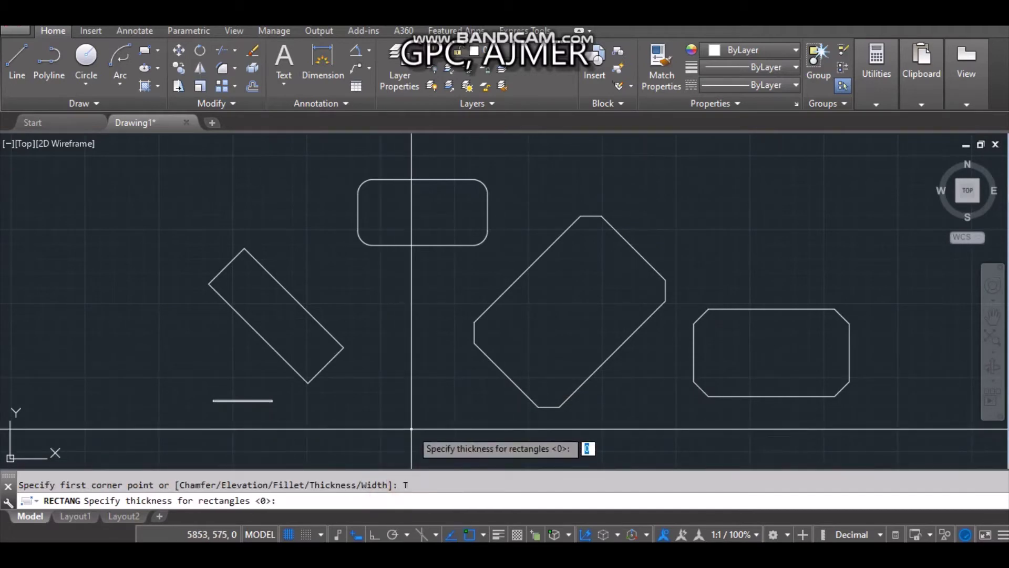
type("25")
key("Return")
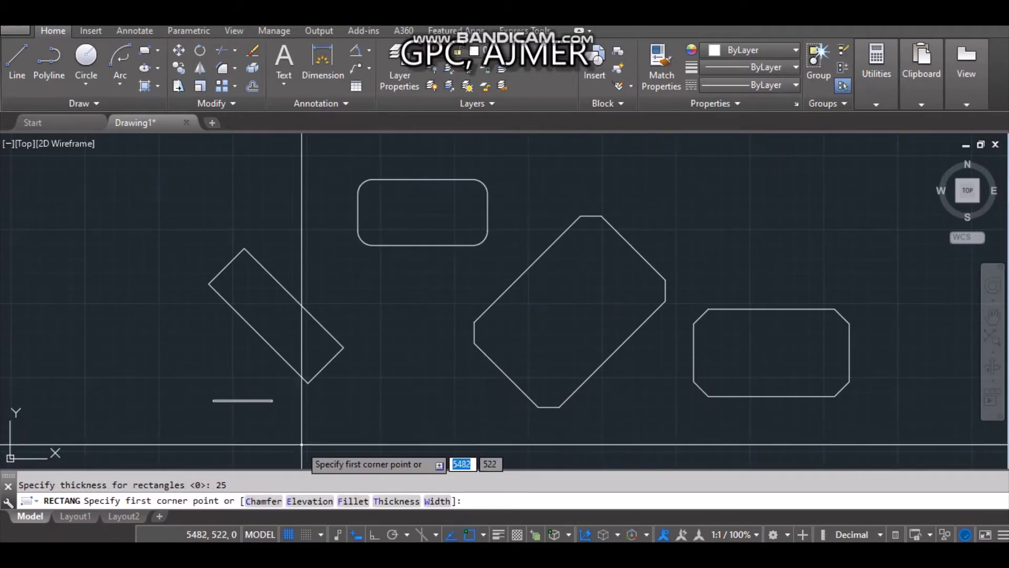
left_click(302, 444)
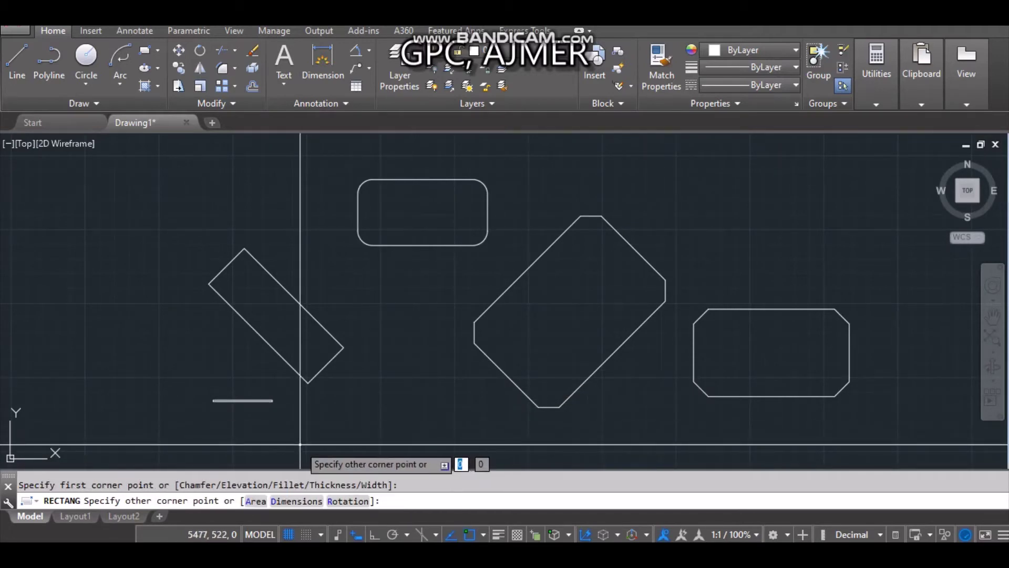
left_click(472, 365)
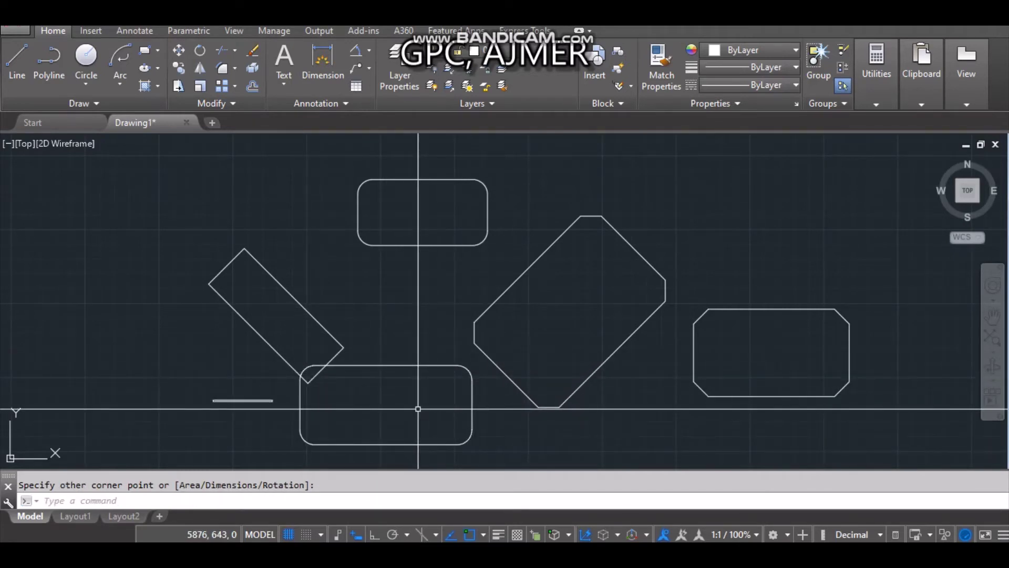
type("RE")
type("C")
key("Return")
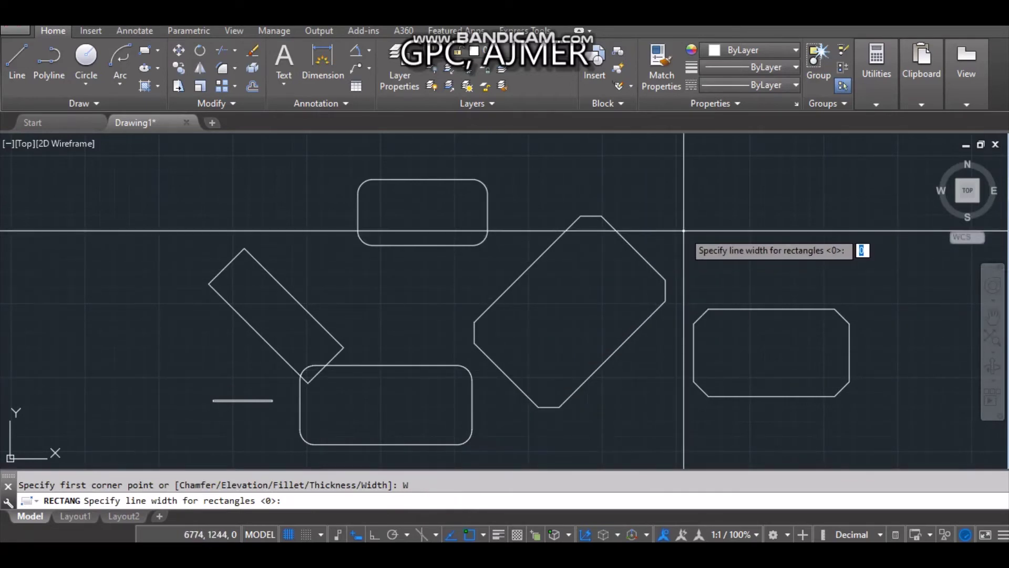
- Set the rectangle line width to 25 and place its first corner upper right
type("25")
key("Return")
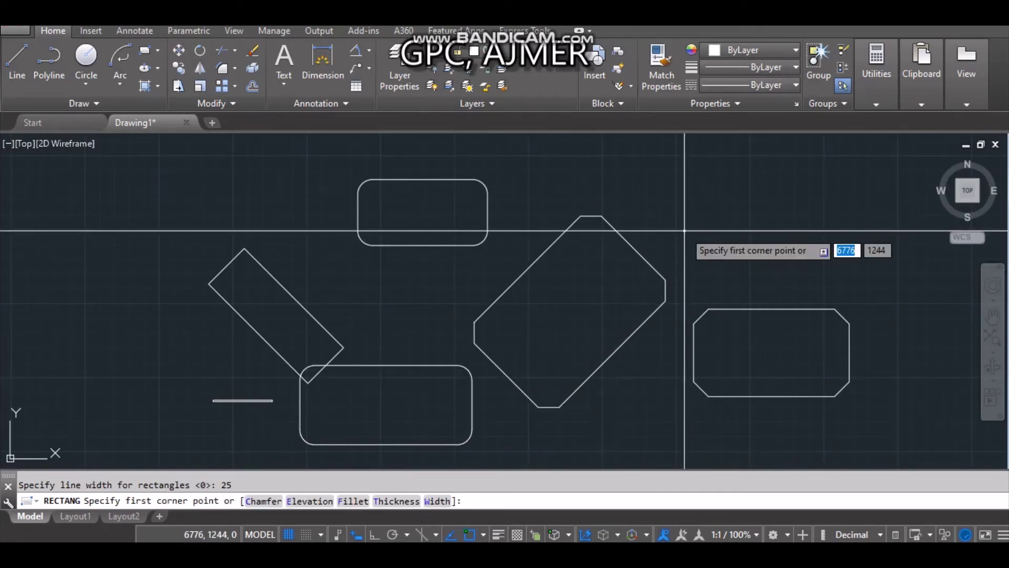
left_click(684, 230)
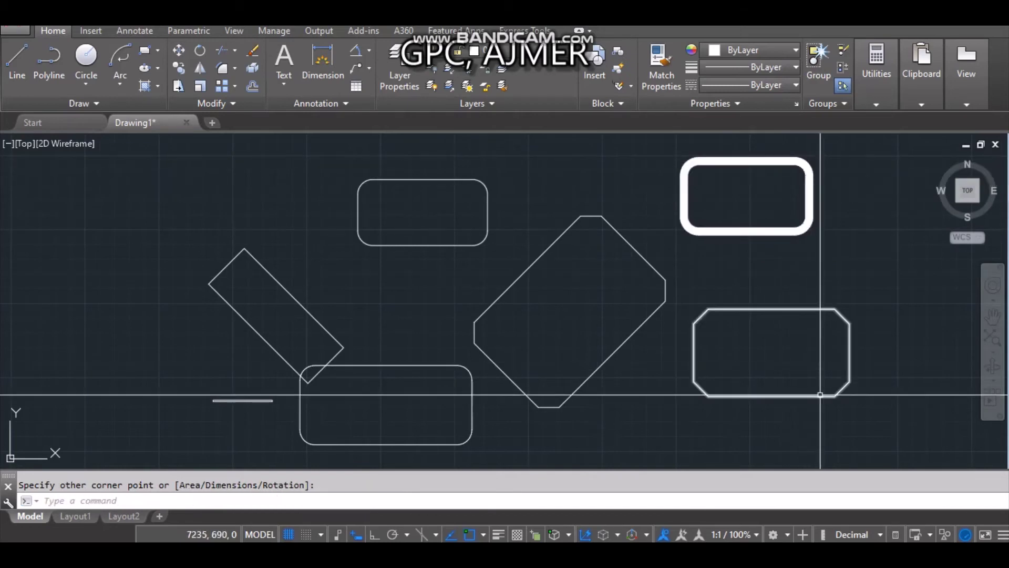